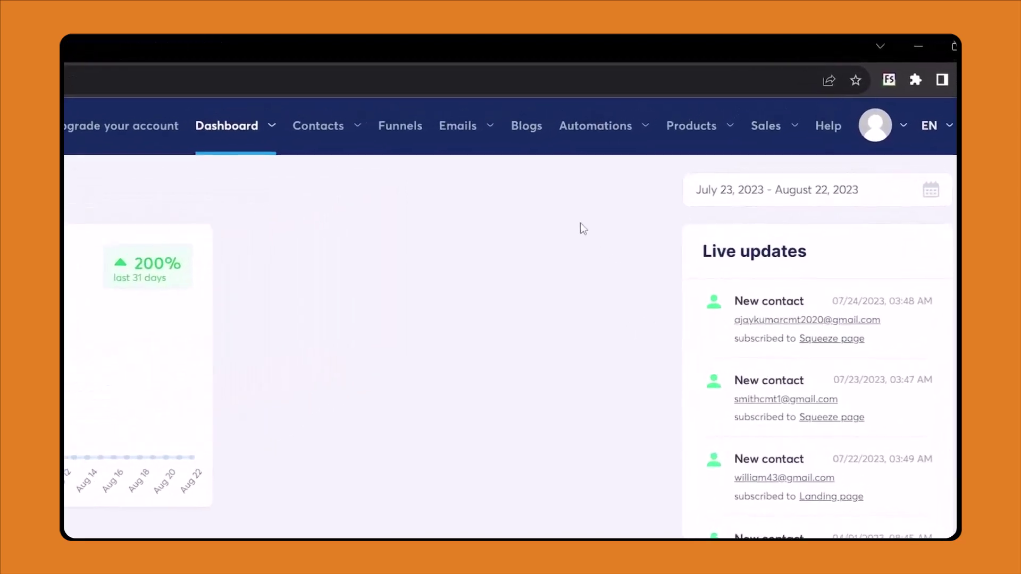
Start a new blog named FunnelAnalysts with the URL path "blog" on the funnelanalysts.systeme.io domain
click(485, 136)
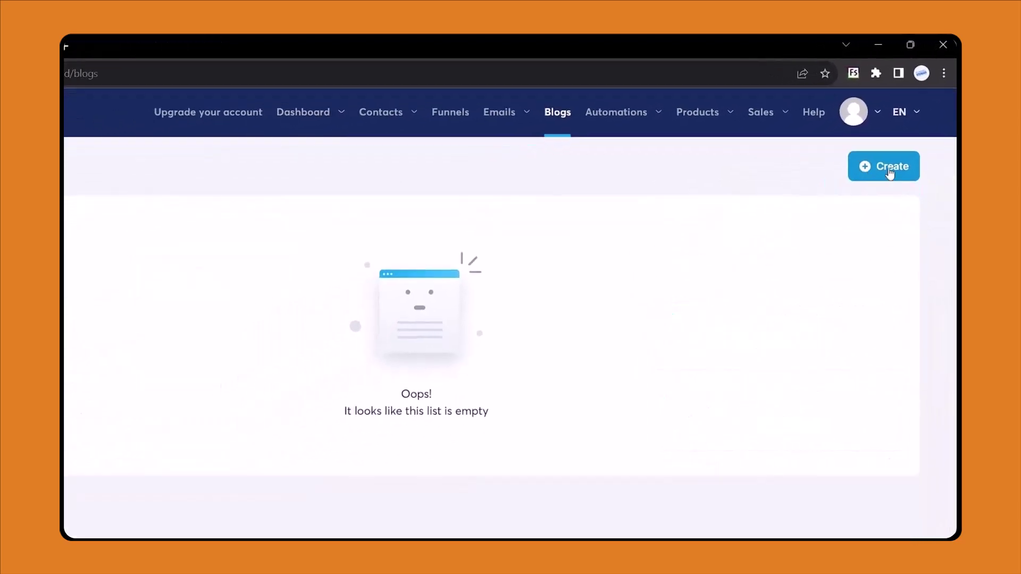
click(867, 195)
click(378, 198)
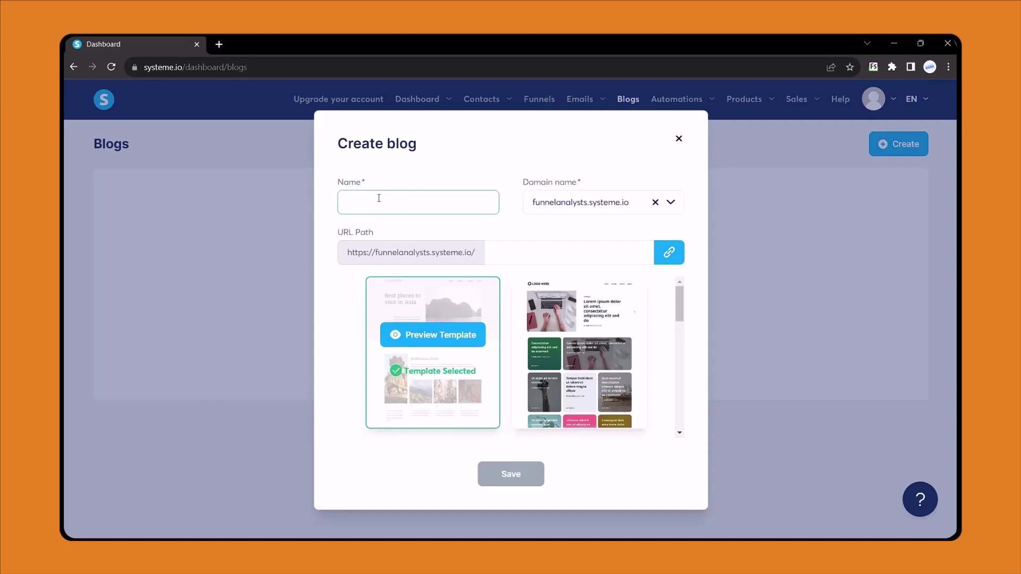
text(FunnelAn)
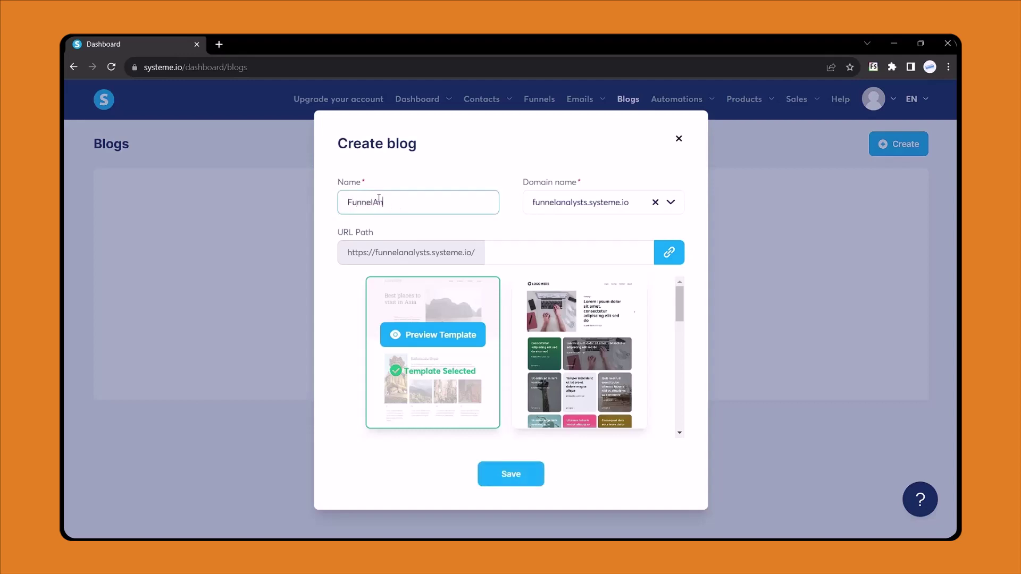
text(alysts)
click(530, 251)
text(blog)
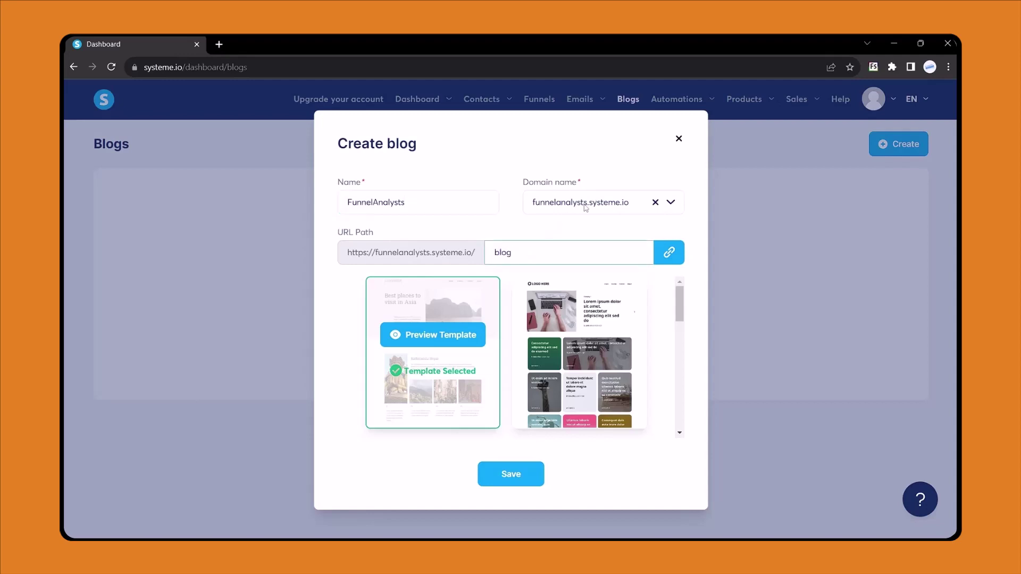
Browse the blog templates, preview the one with the laptop photo header, and look through its home page
scroll(483, 363, down, 1)
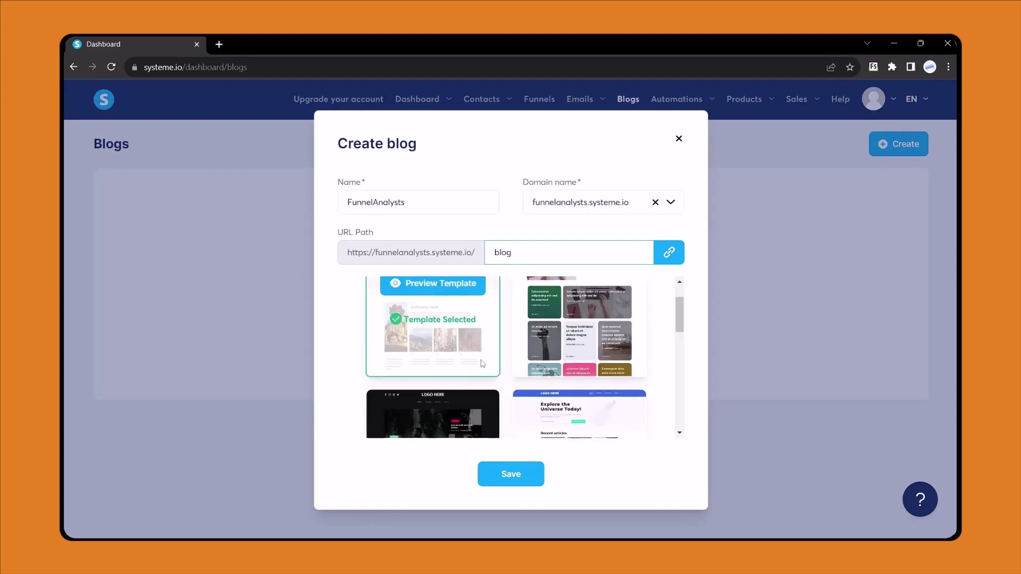
scroll(482, 363, up, 1)
scroll(482, 364, down, 7)
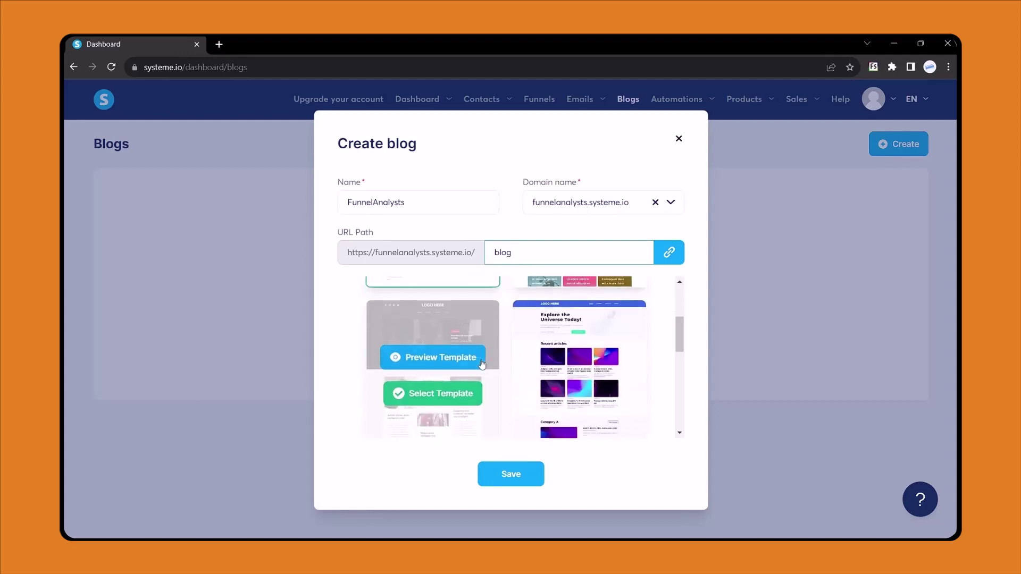
click(463, 343)
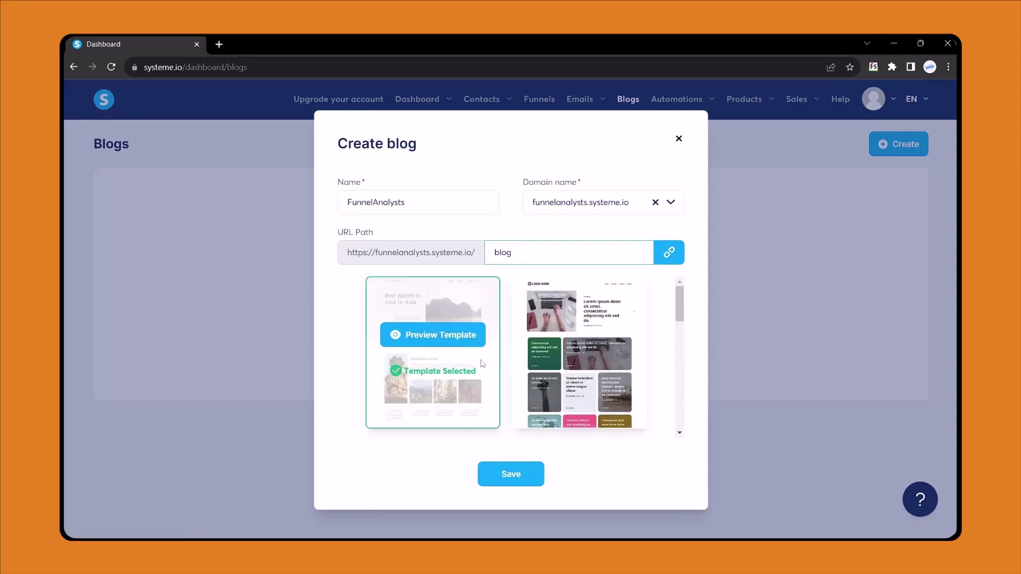
mouse_move(573, 354)
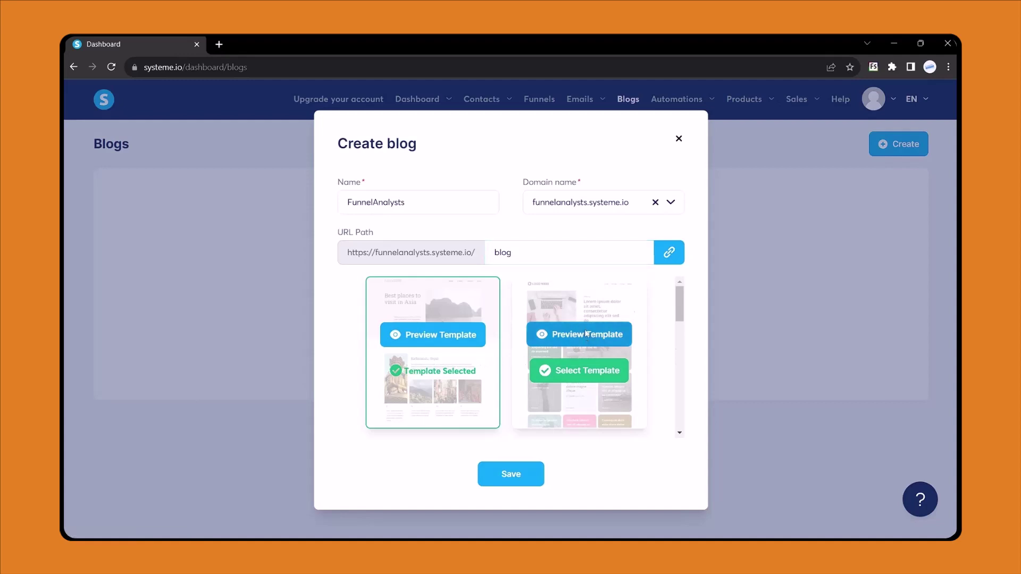
click(585, 333)
scroll(583, 375, down, 5)
scroll(583, 375, down, 10)
scroll(583, 375, up, 12)
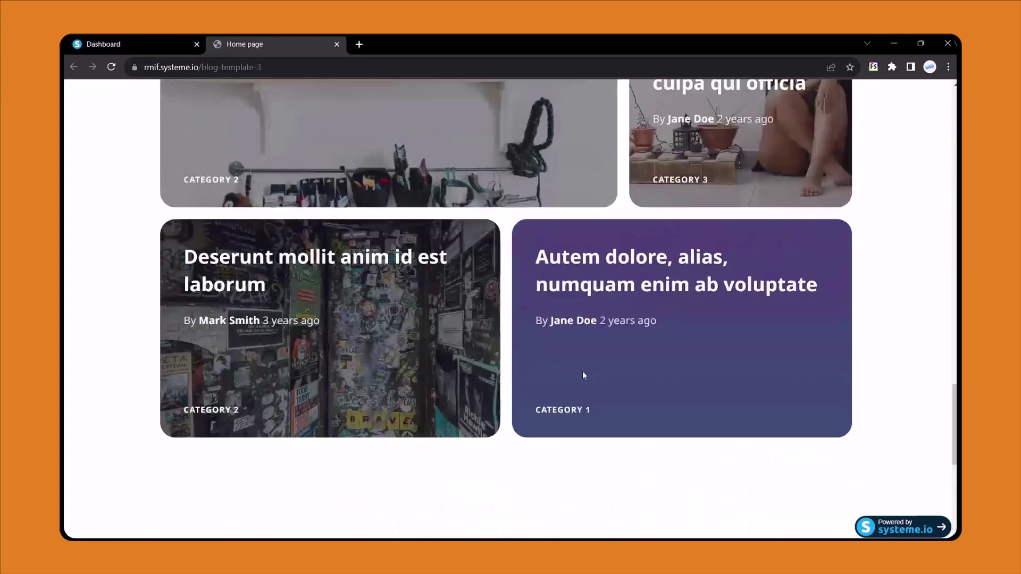
scroll(583, 375, up, 7)
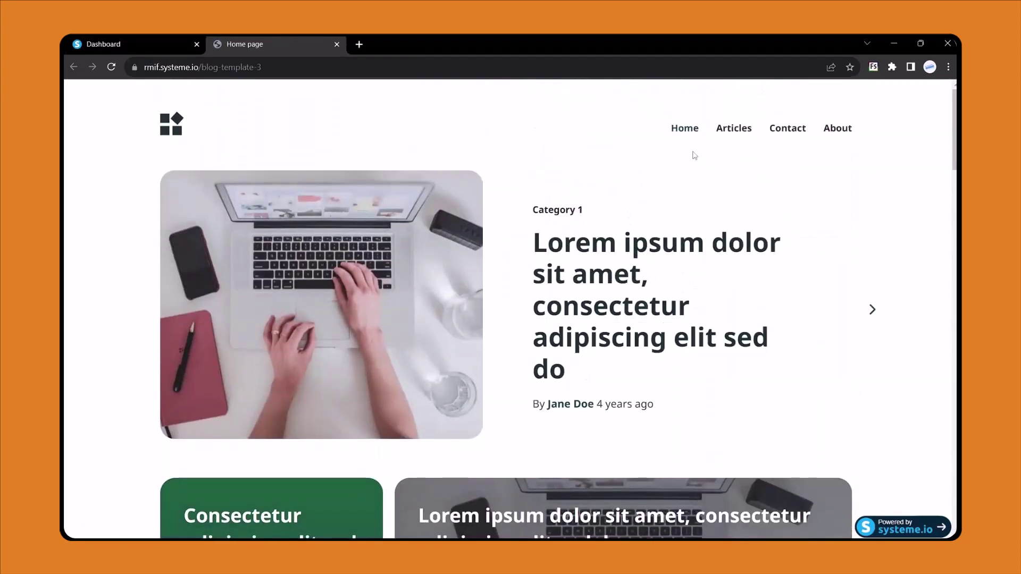
Check the previewed template's Articles, Contact and About links, and close the preview
click(729, 132)
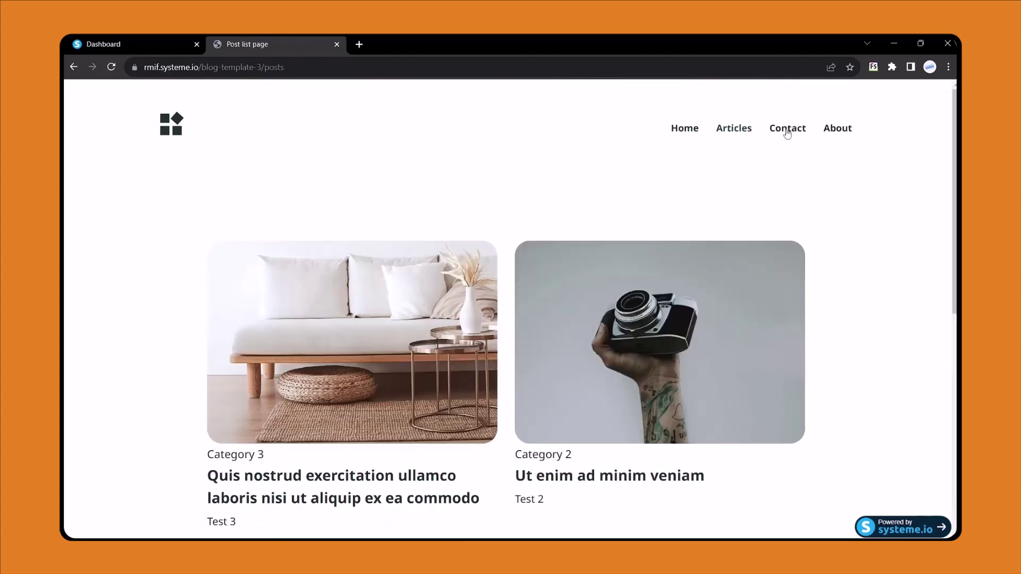
click(788, 132)
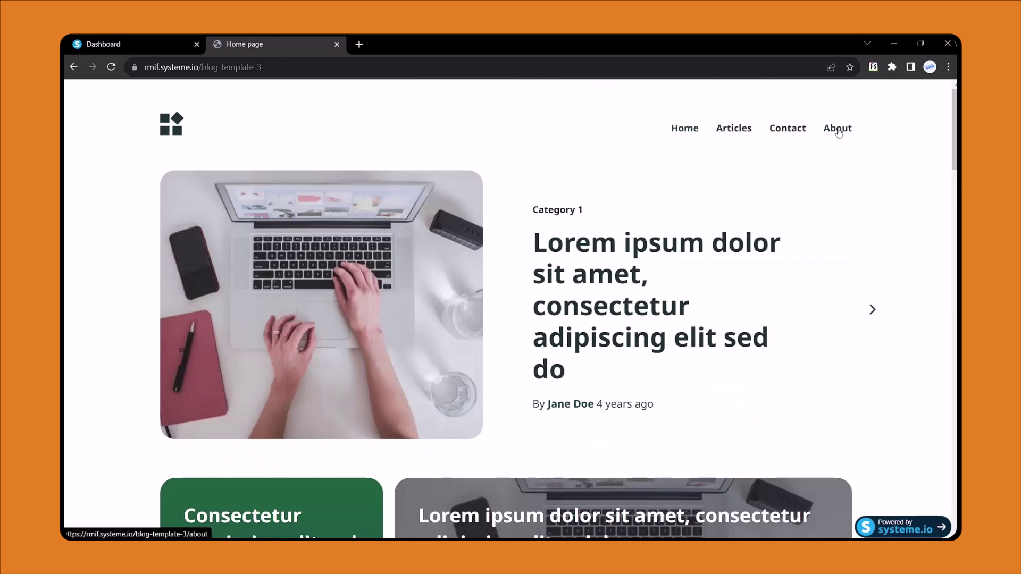
click(839, 132)
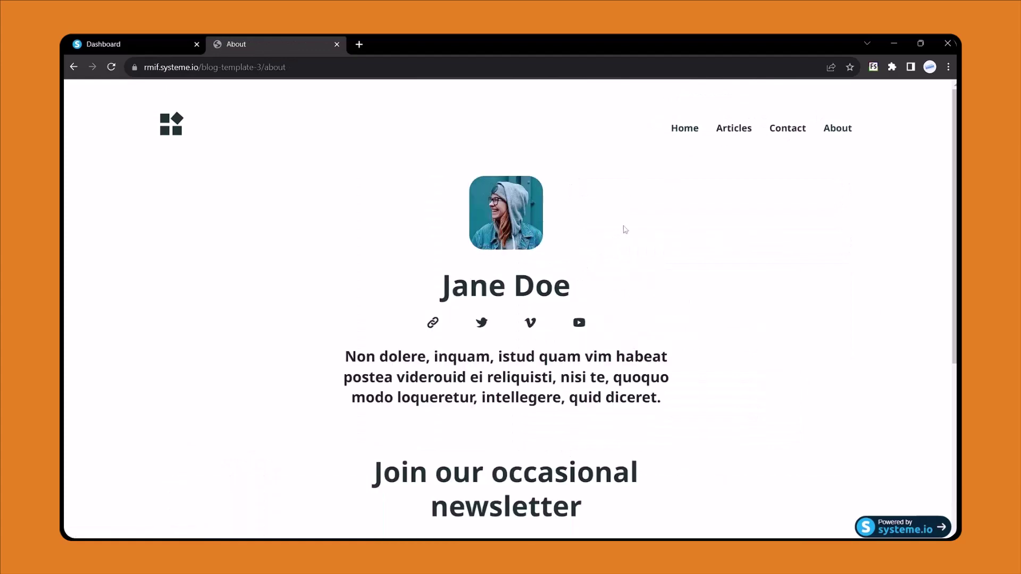
click(337, 45)
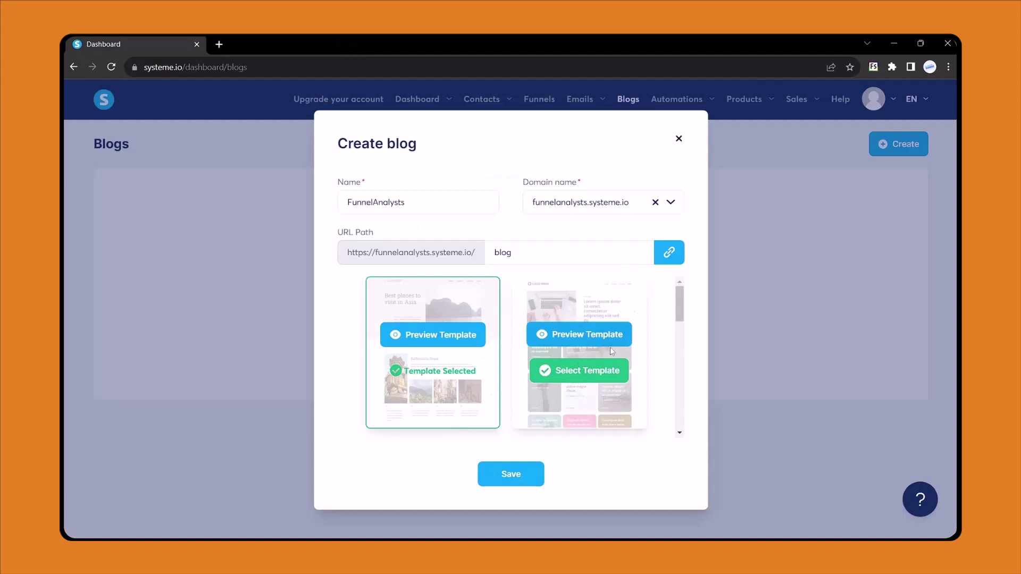
Select the template with the laptop photo header for the blog and save the new blog
click(578, 375)
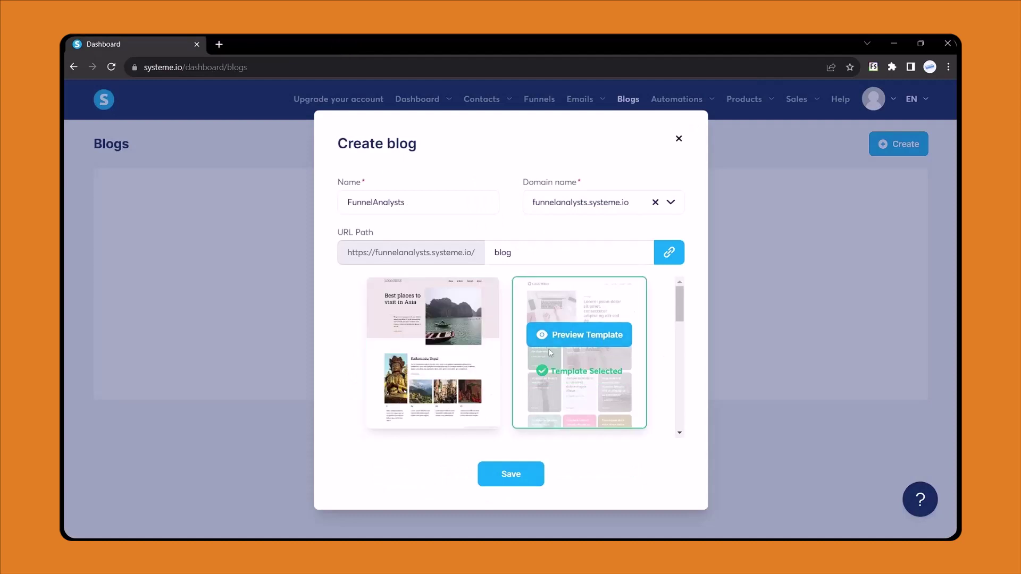
scroll(550, 353, down, 3)
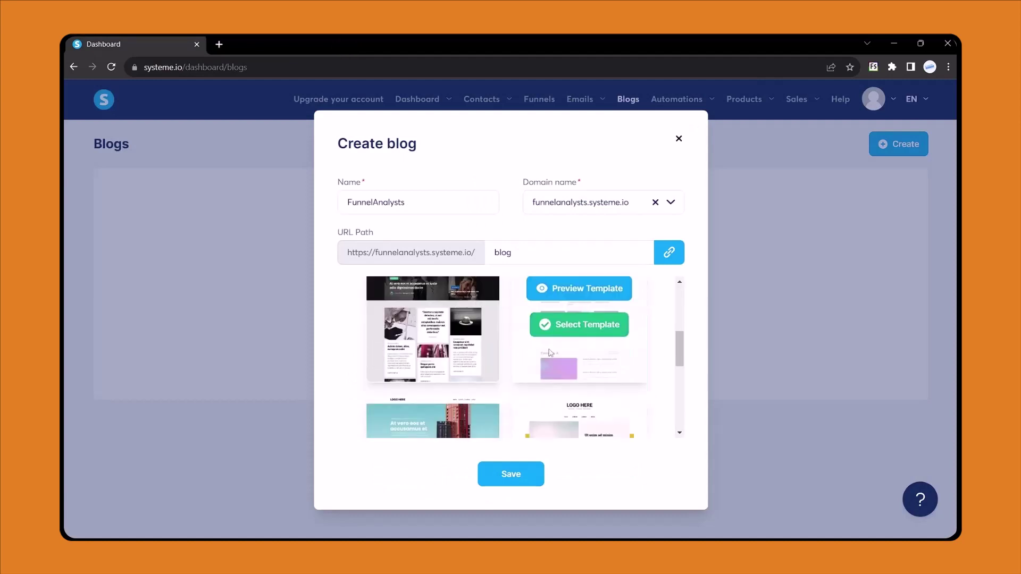
scroll(550, 353, down, 2)
click(509, 474)
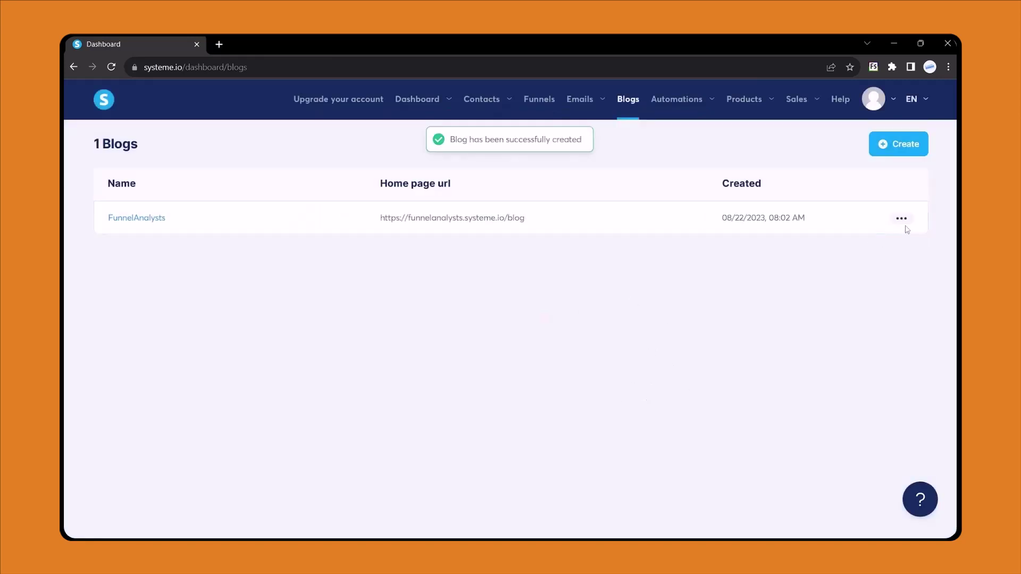
View the live home page of the FunnelAnalysts blog from the blog list, look through it and close it
click(901, 218)
click(857, 227)
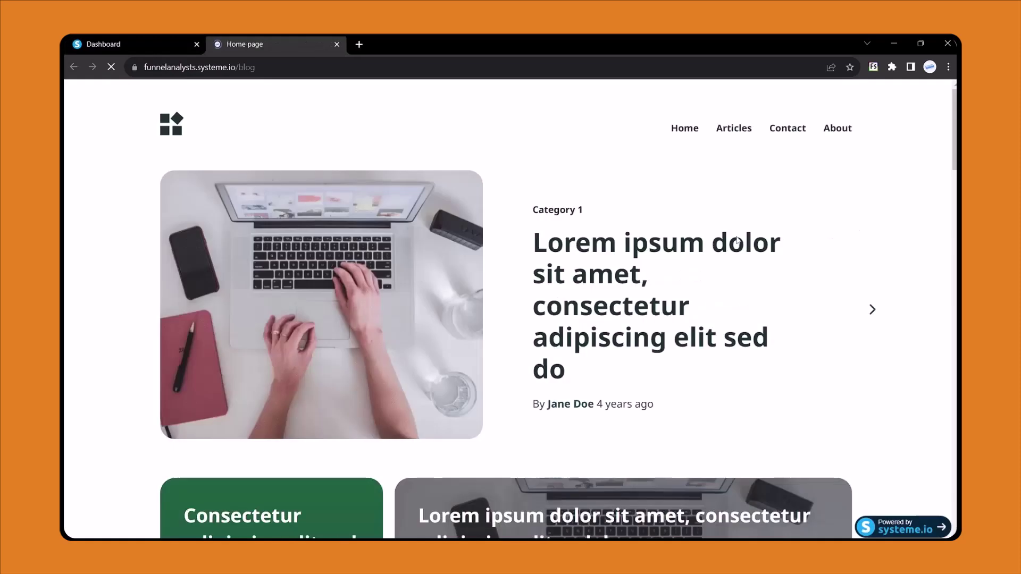
scroll(506, 196, down, 15)
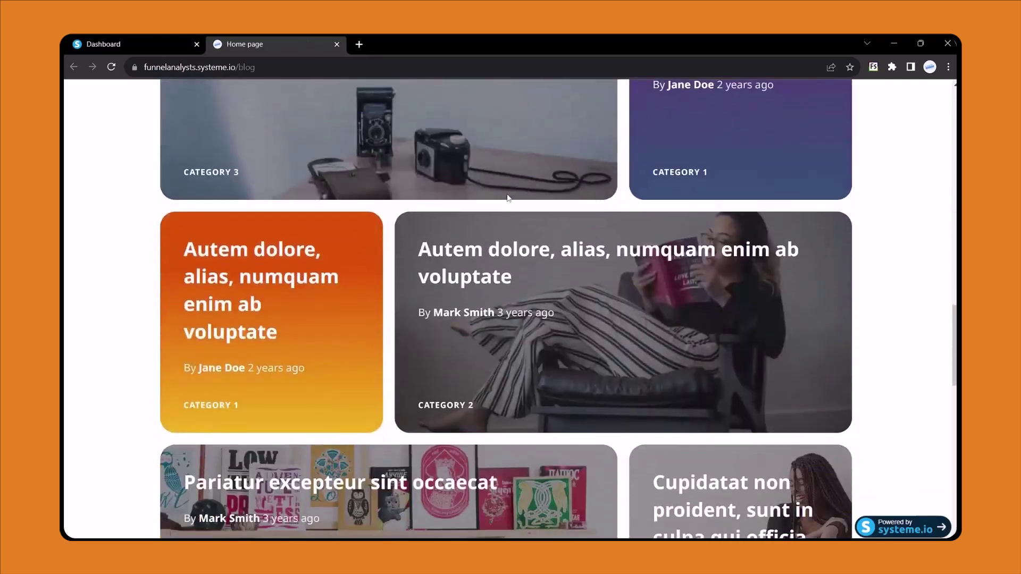
scroll(508, 198, down, 5)
scroll(508, 197, up, 15)
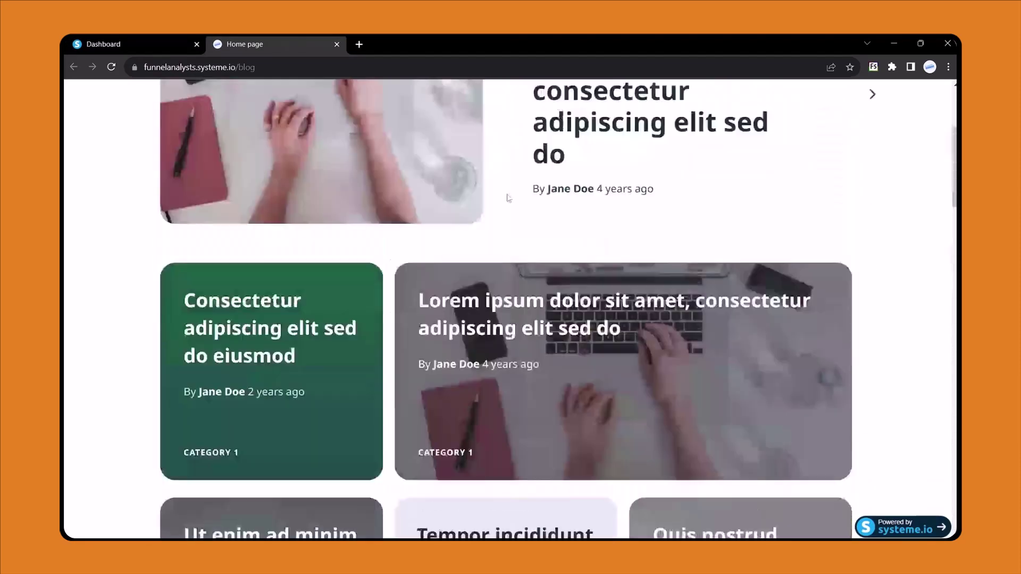
scroll(508, 198, up, 4)
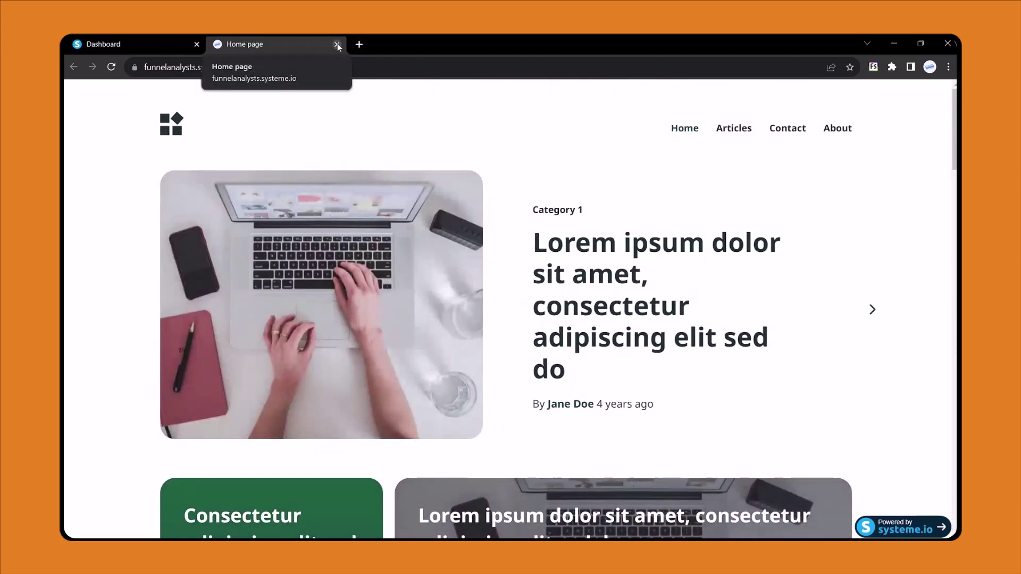
click(337, 45)
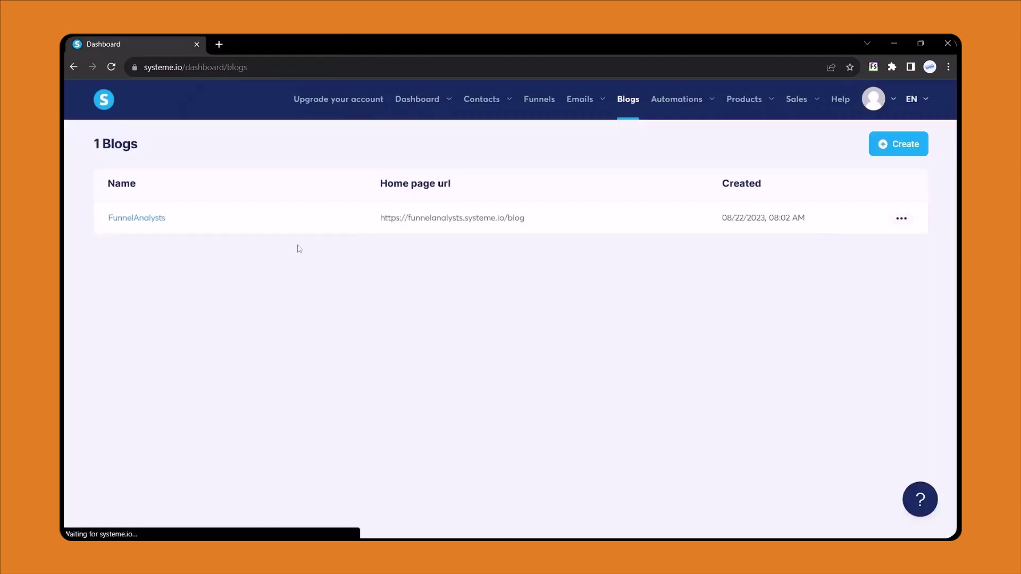
Open the FunnelAnalysts blog, review its settings and live page, and return to its posts overview
click(137, 218)
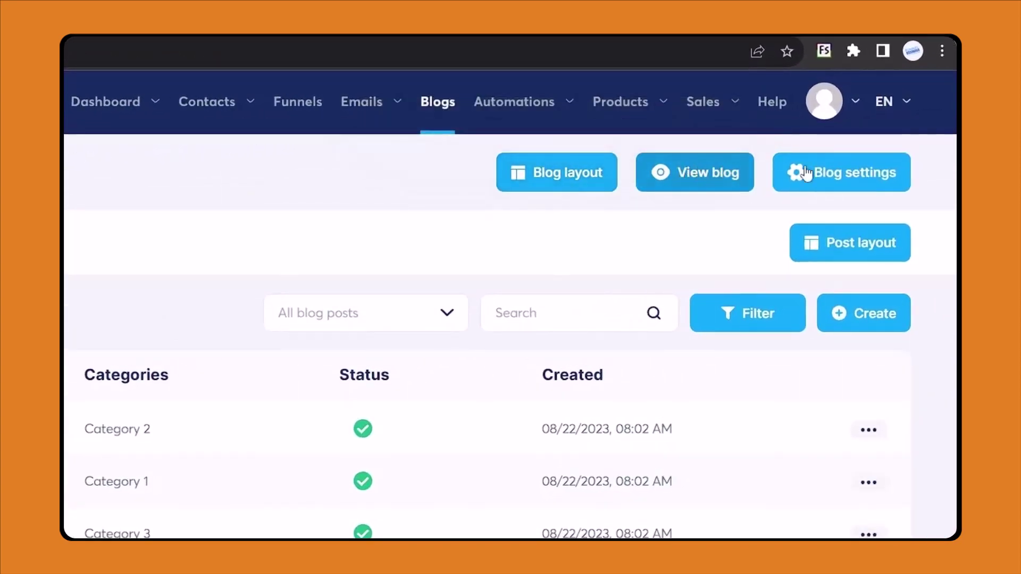
click(854, 174)
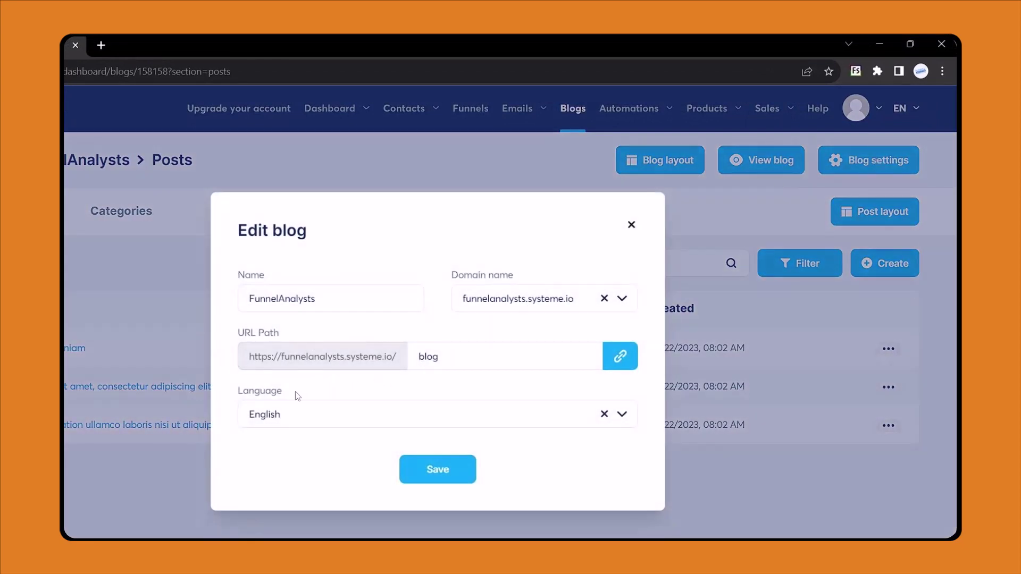
click(742, 181)
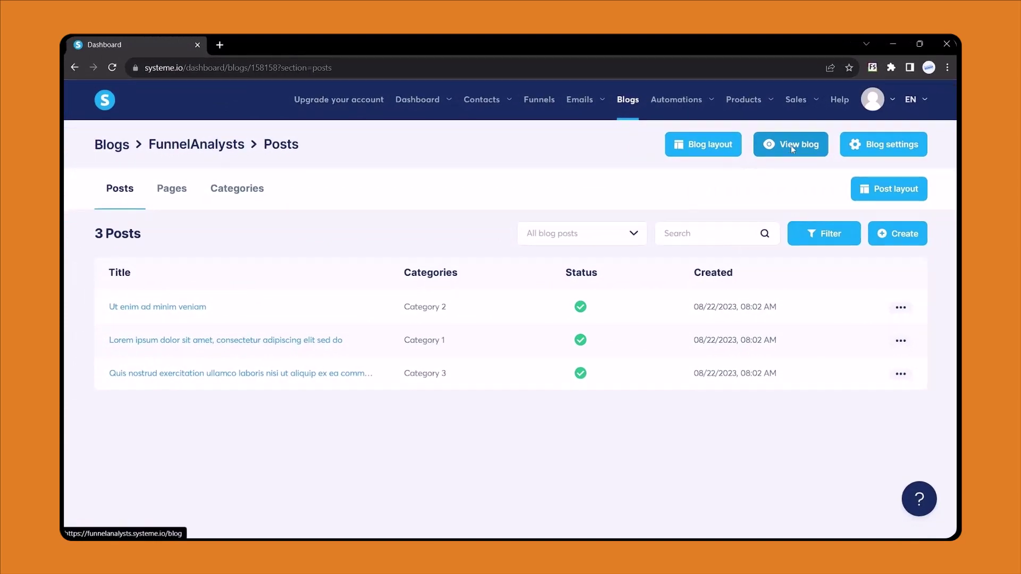
click(790, 146)
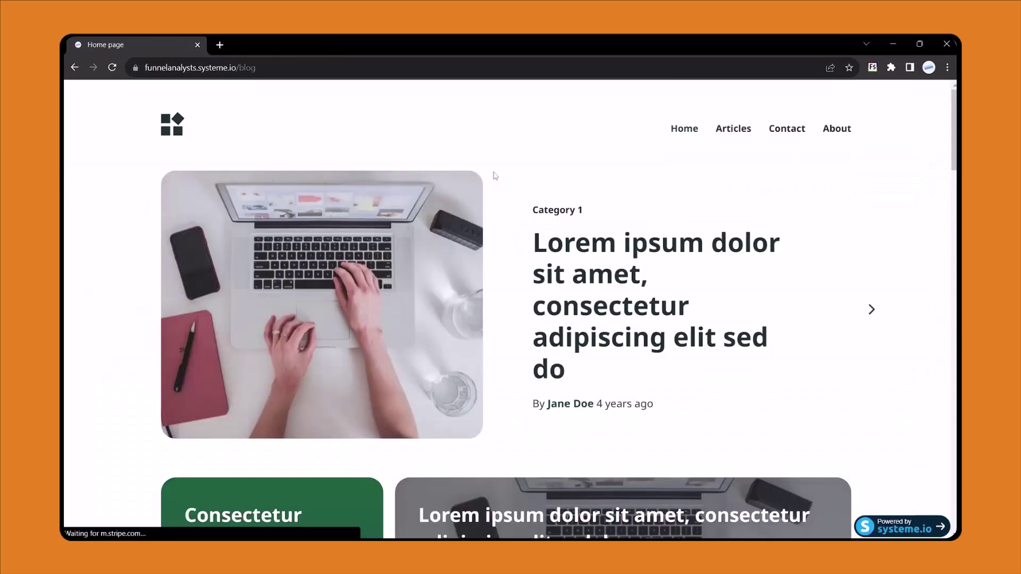
key(alt+Left)
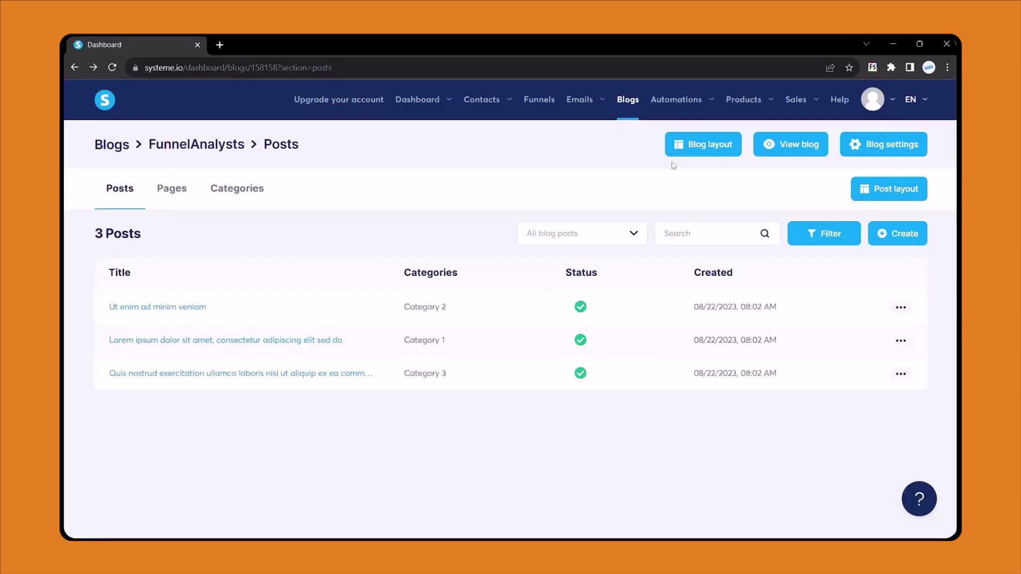
Open the blog layout for editing and replace the header logo with the funnel icon FunnelAnalysts.png from the uploaded images
click(704, 149)
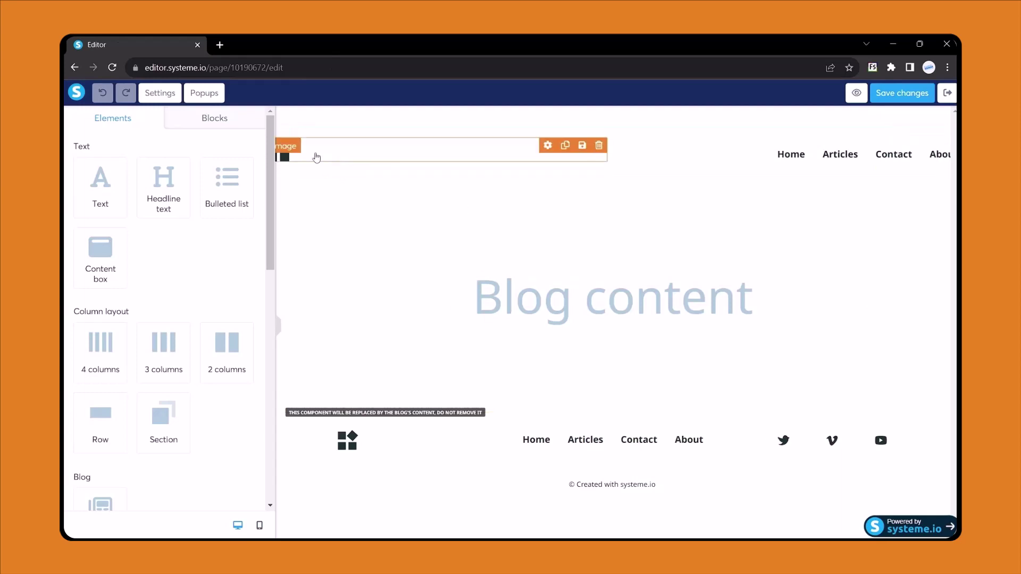
click(311, 155)
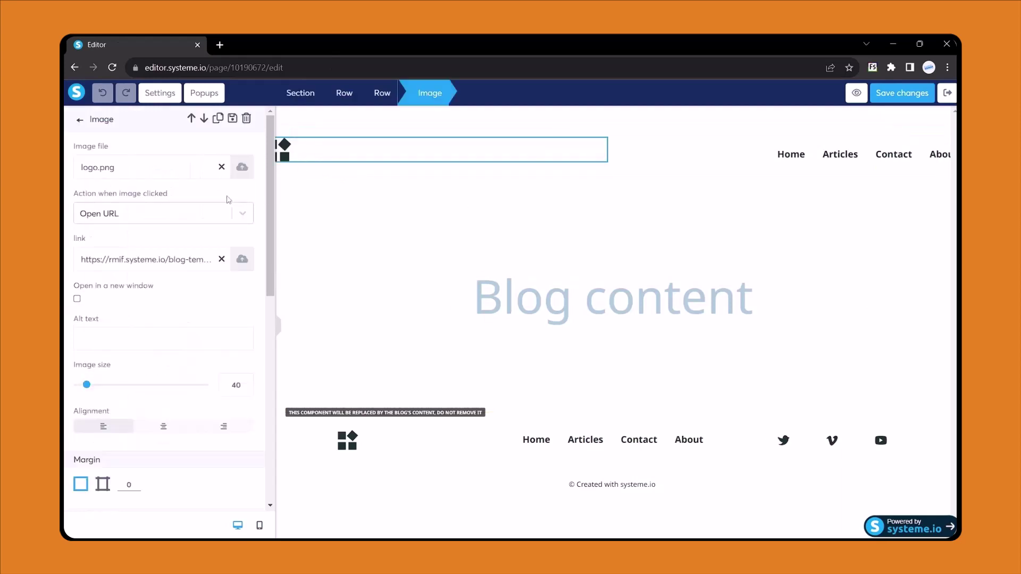
click(239, 174)
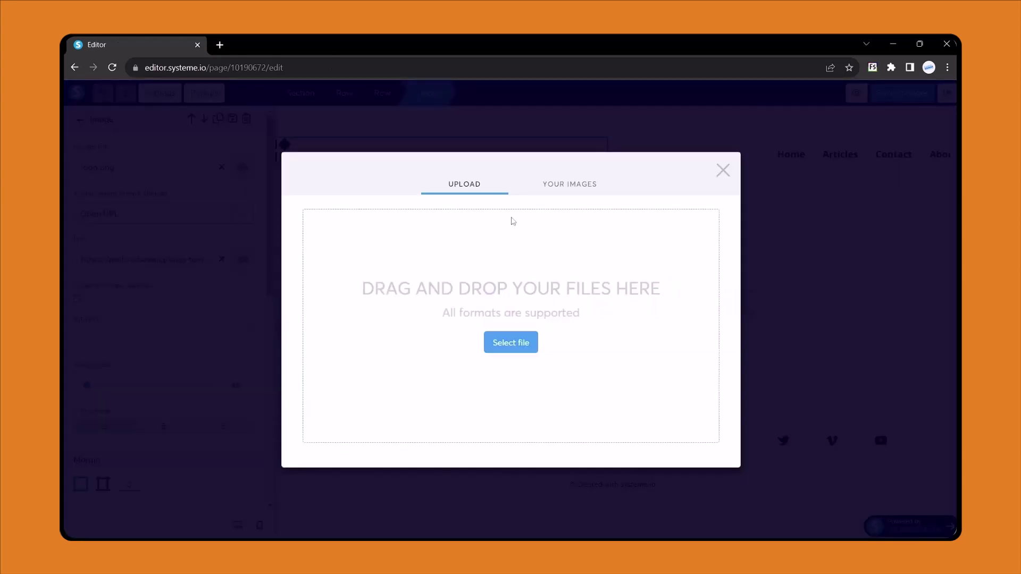
click(565, 181)
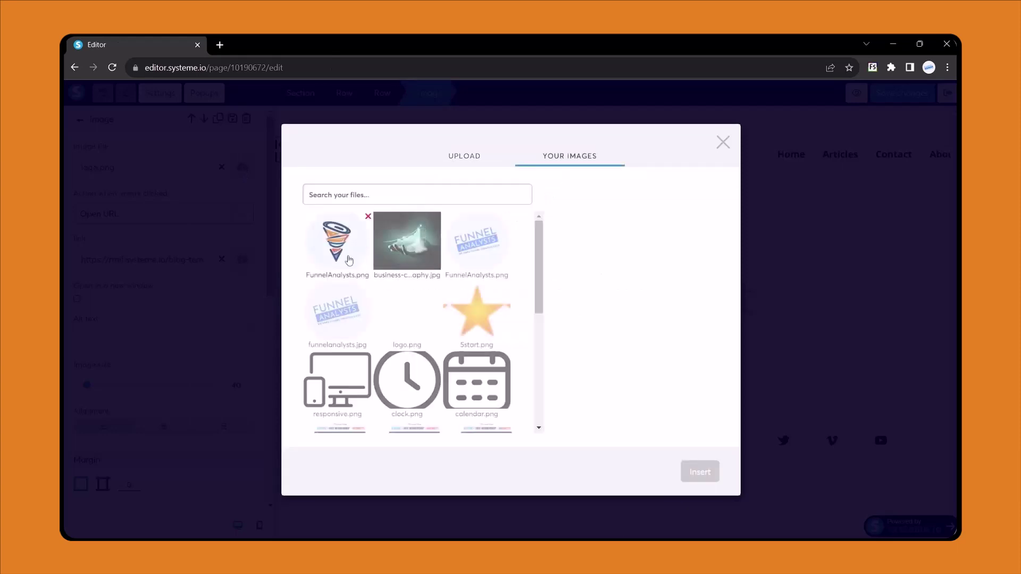
click(338, 255)
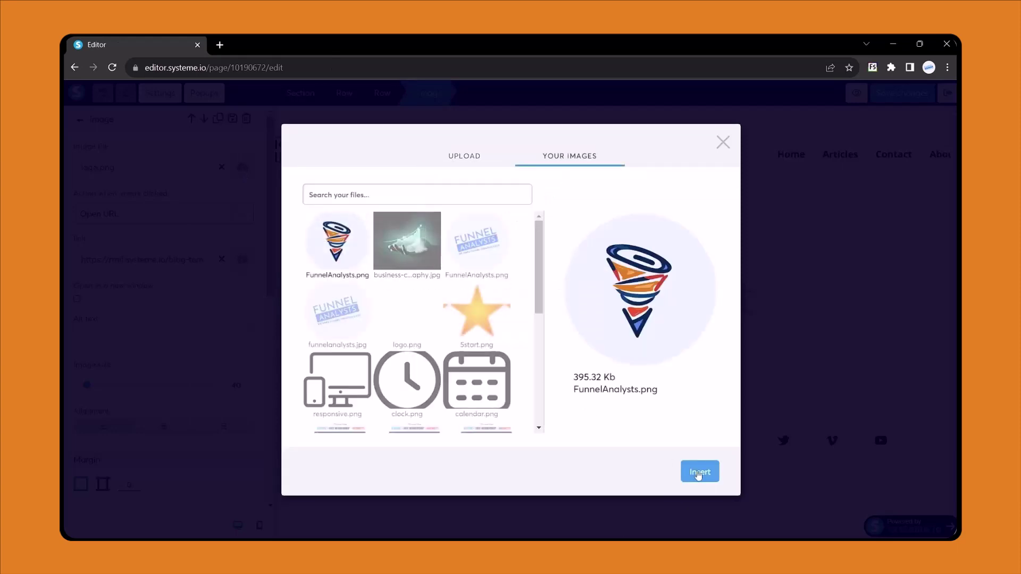
click(698, 475)
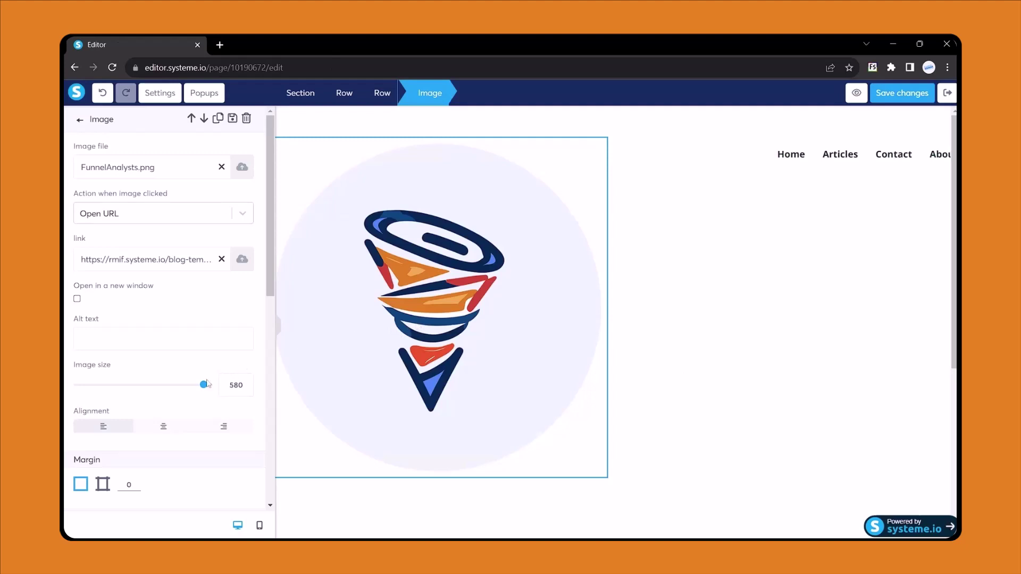
Set the header logo's image size to 60
drag(204, 384, 100, 387)
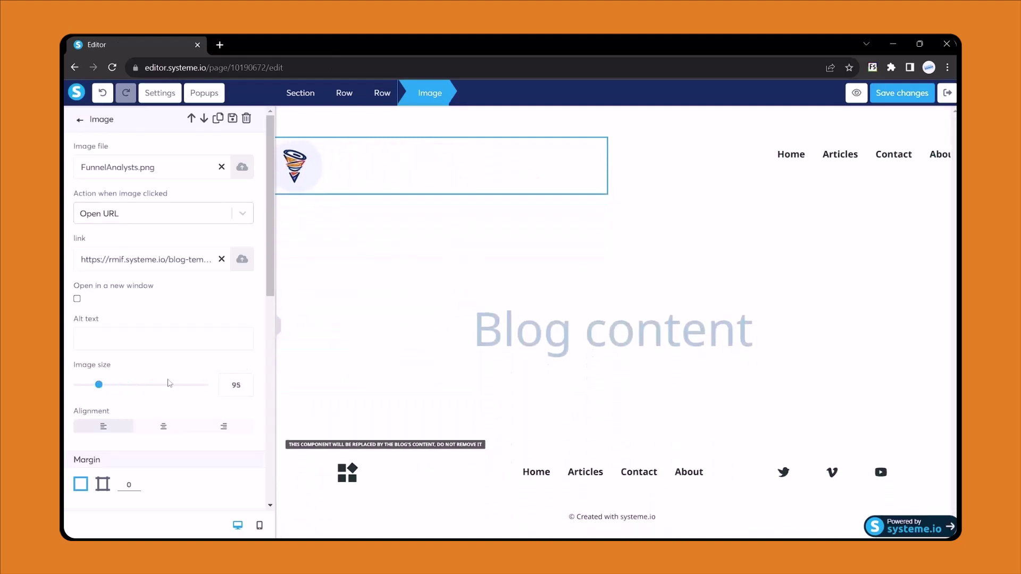
click(234, 385)
key(BackSpace)
key(BackSpace)
text(60)
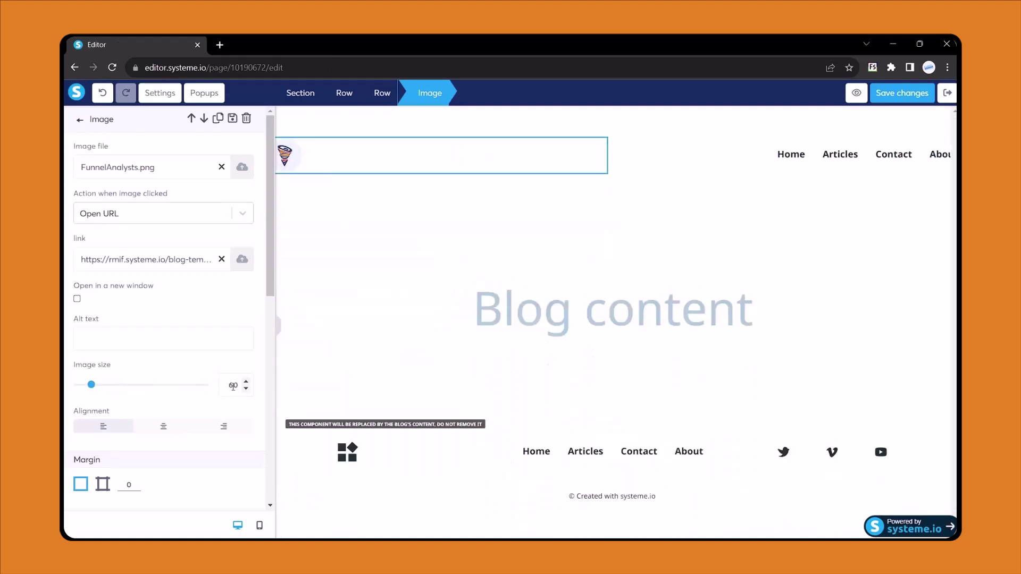
click(280, 330)
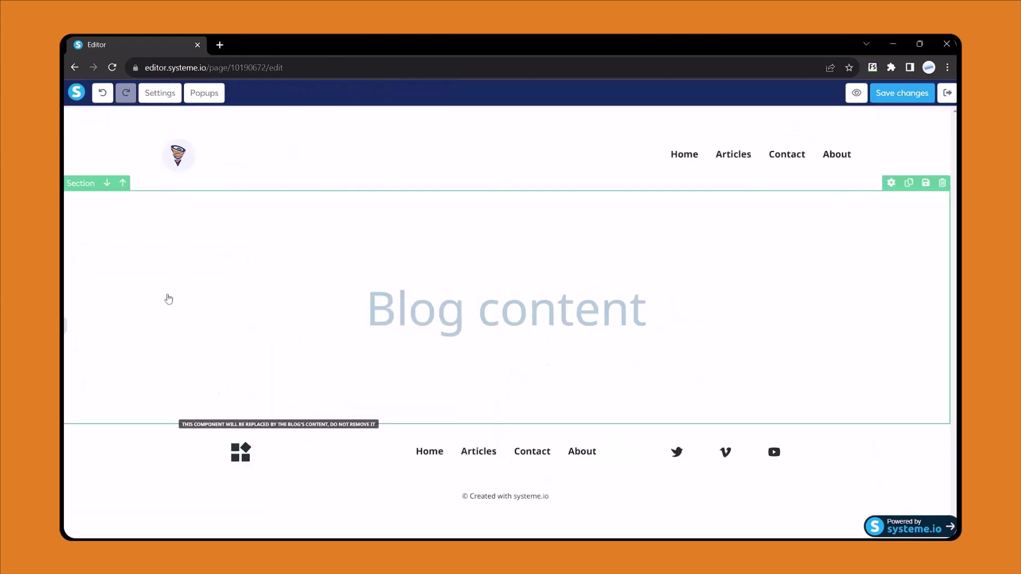
click(300, 154)
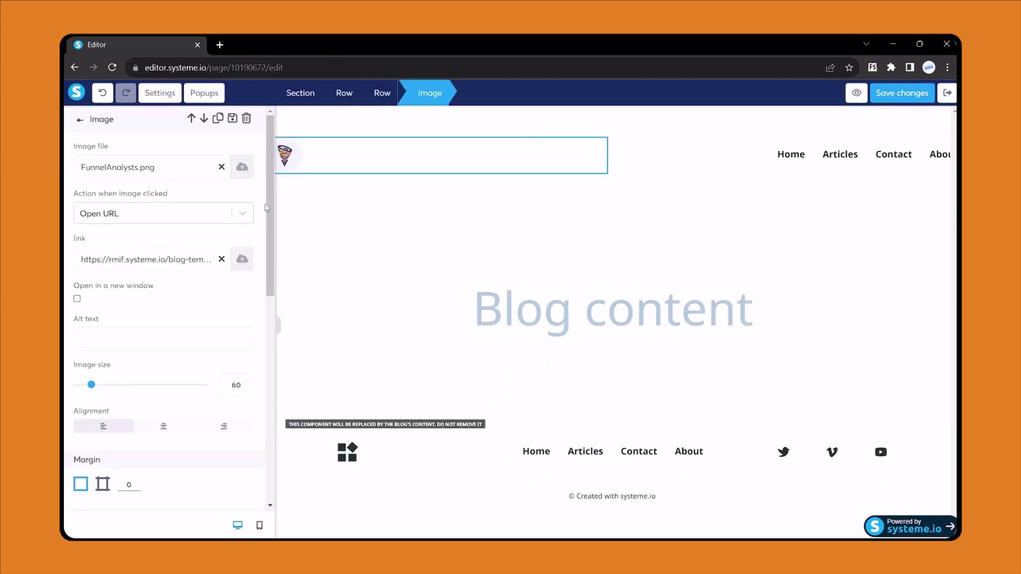
triple_click(160, 260)
text(https://funnel)
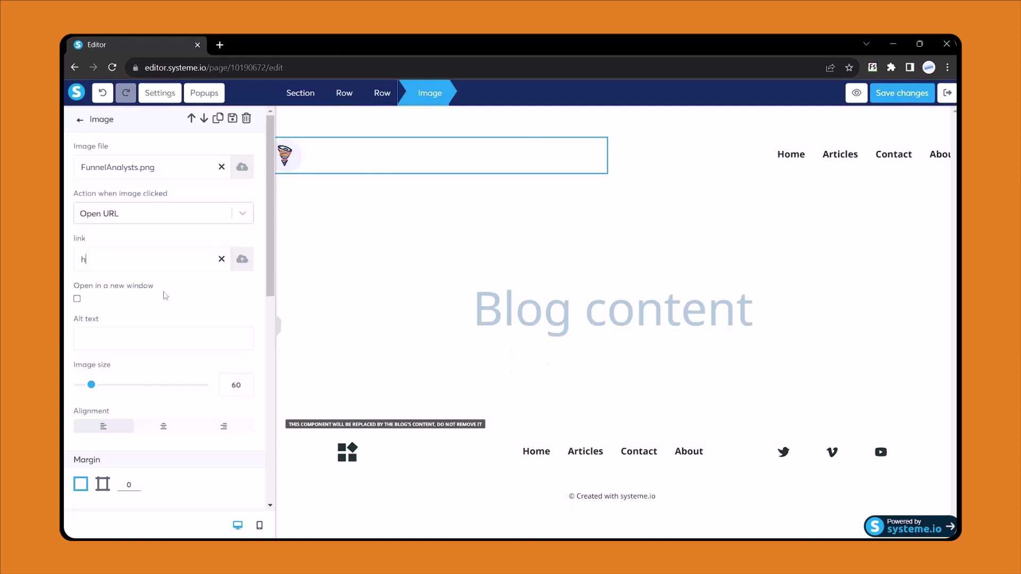
text(analysts.com)
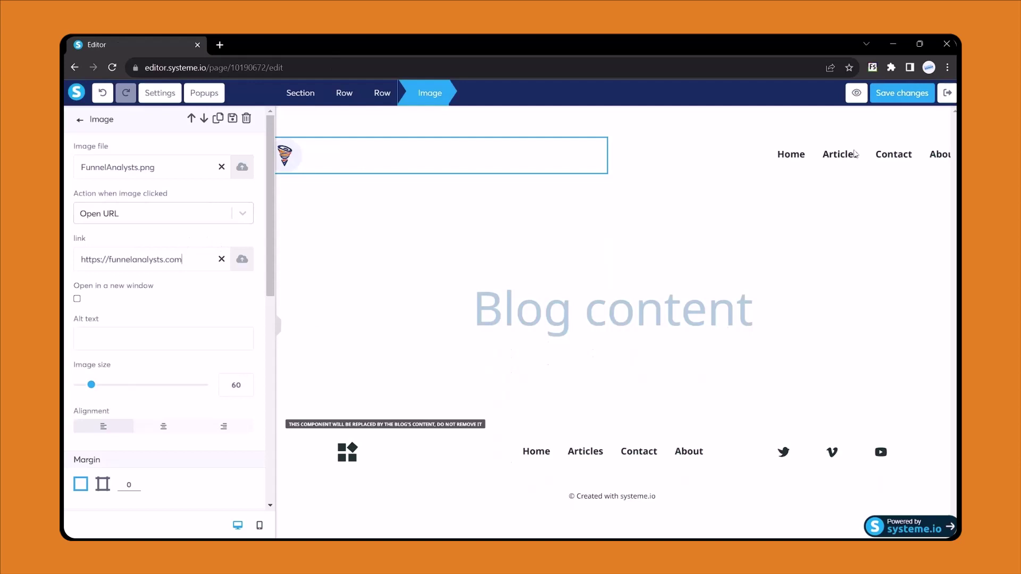
Try adding a fifth header menu item titled Resources with a custom URL link, and delete it again
click(823, 157)
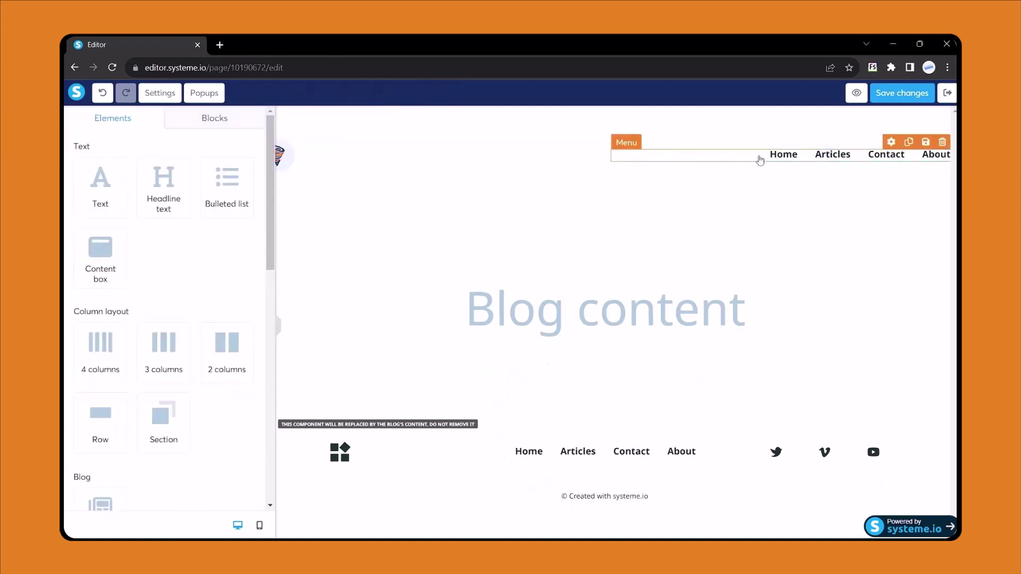
click(728, 157)
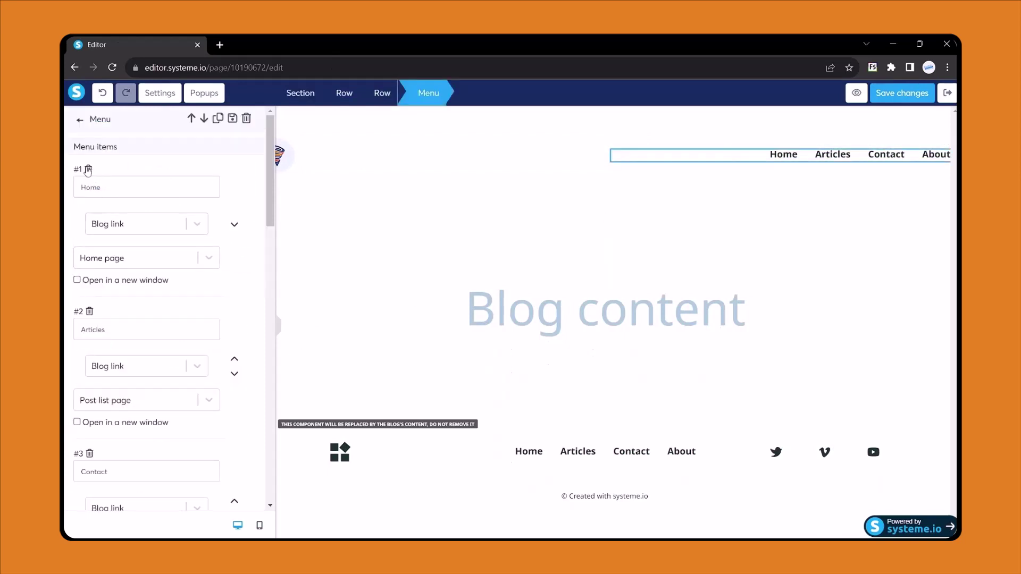
scroll(113, 244, down, 7)
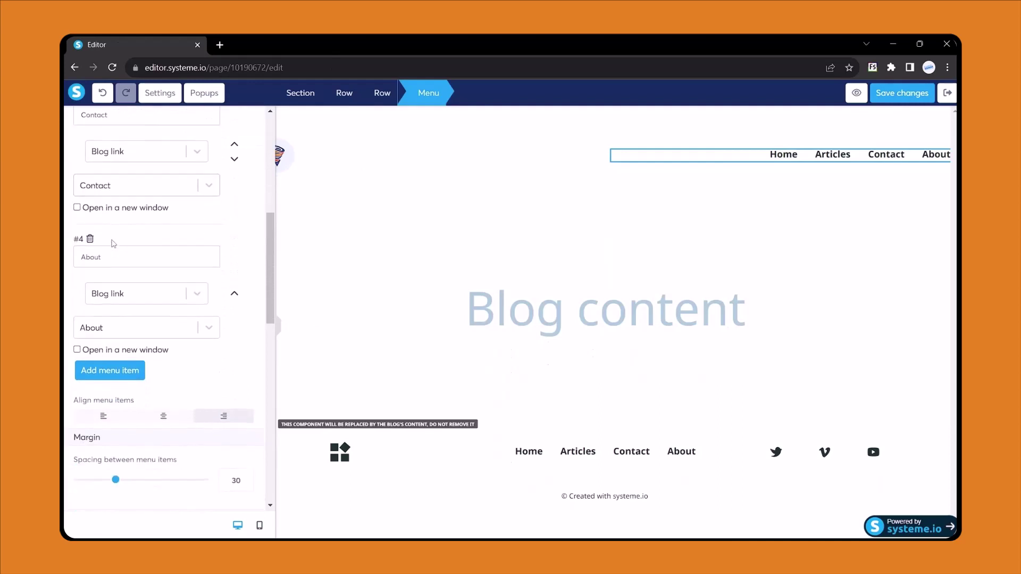
click(92, 371)
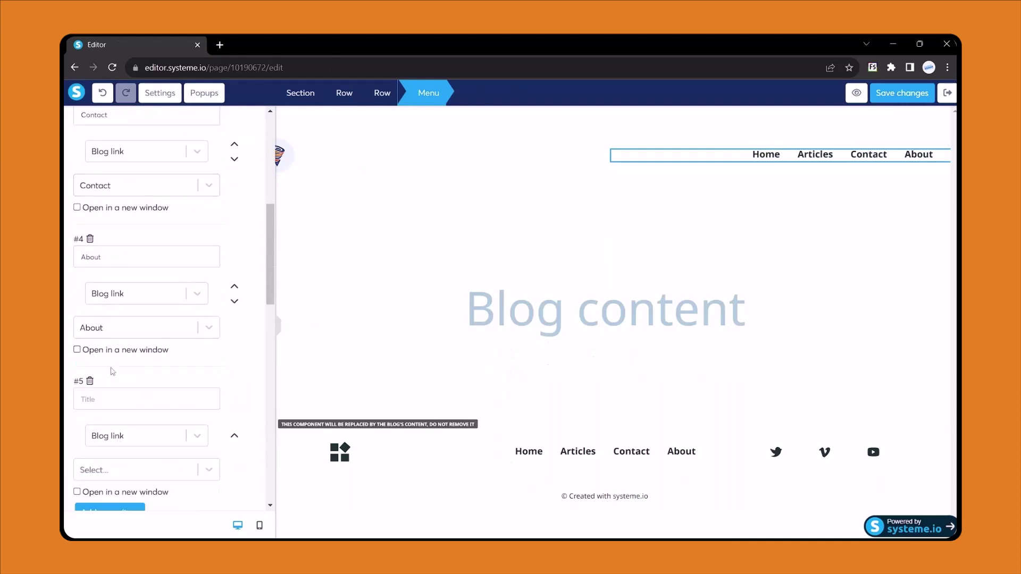
scroll(97, 307, down, 3)
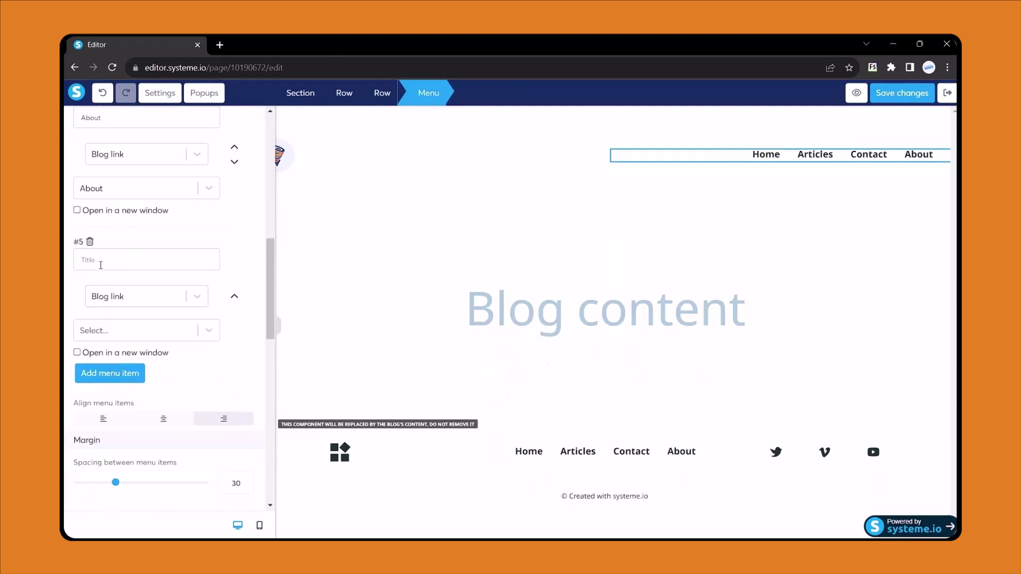
text(Resou)
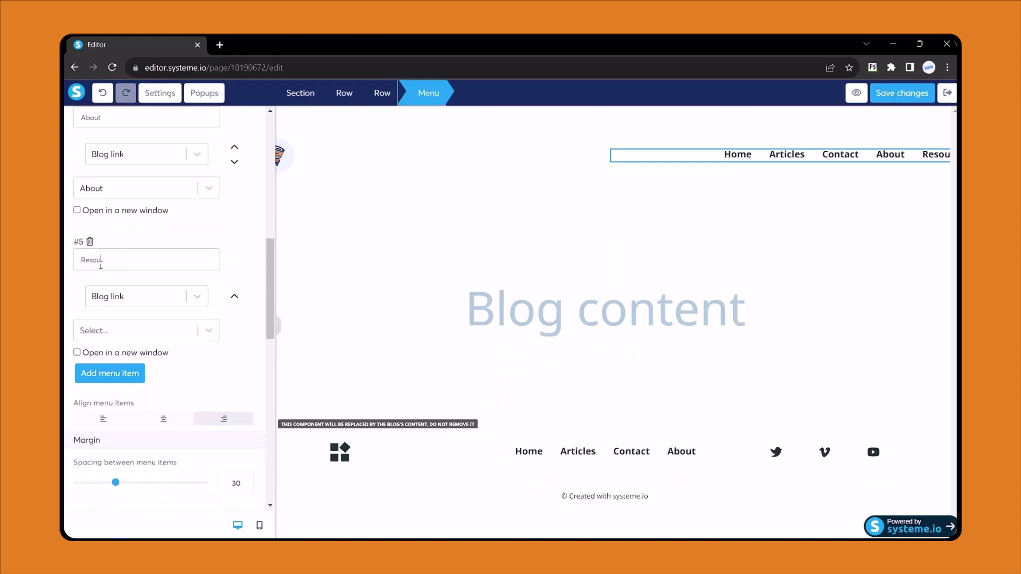
text(rces)
click(142, 296)
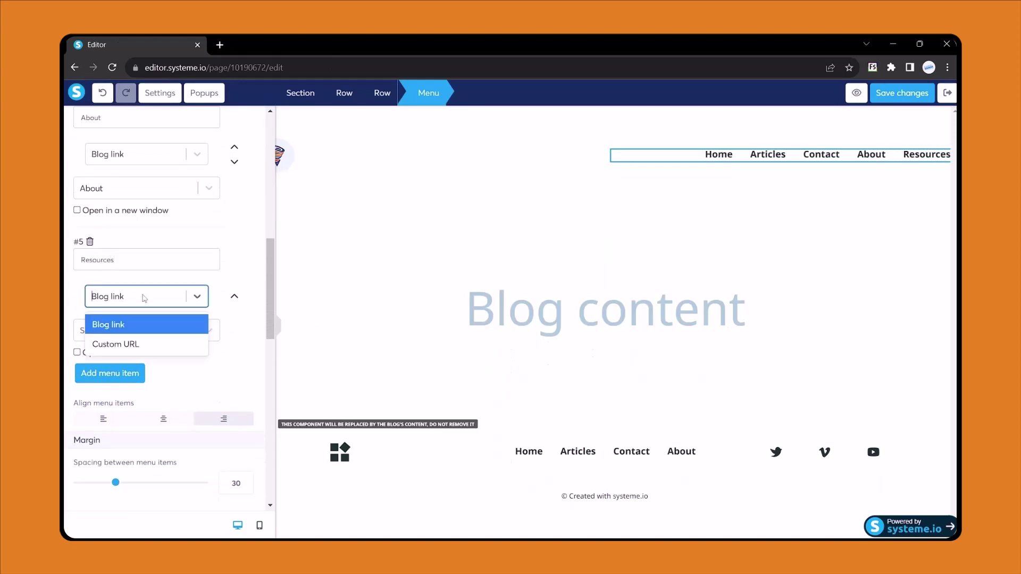
click(120, 344)
click(113, 332)
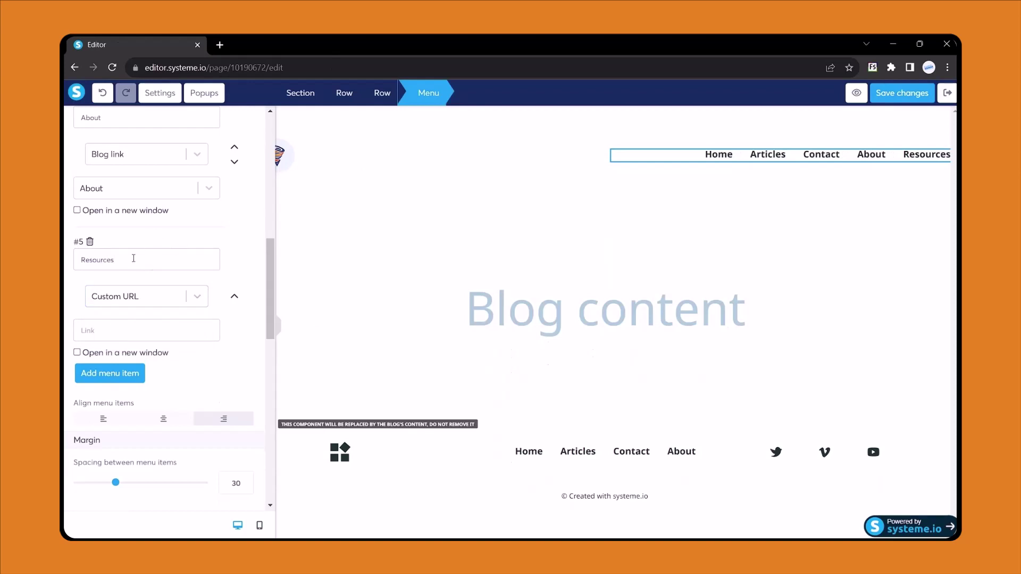
click(89, 243)
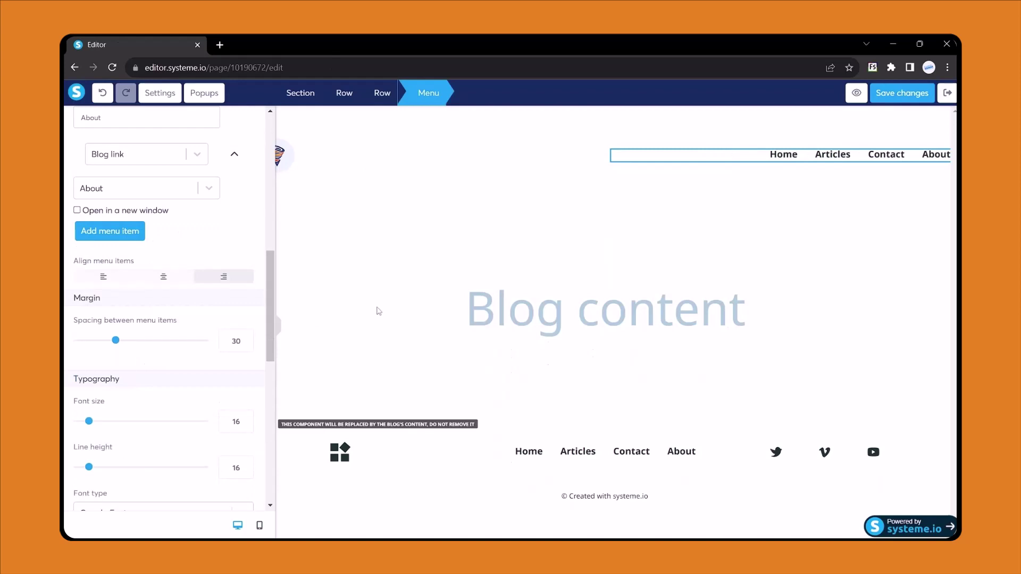
Replace the footer logo with FunnelAnalysts.png and set its image size to 60
click(343, 456)
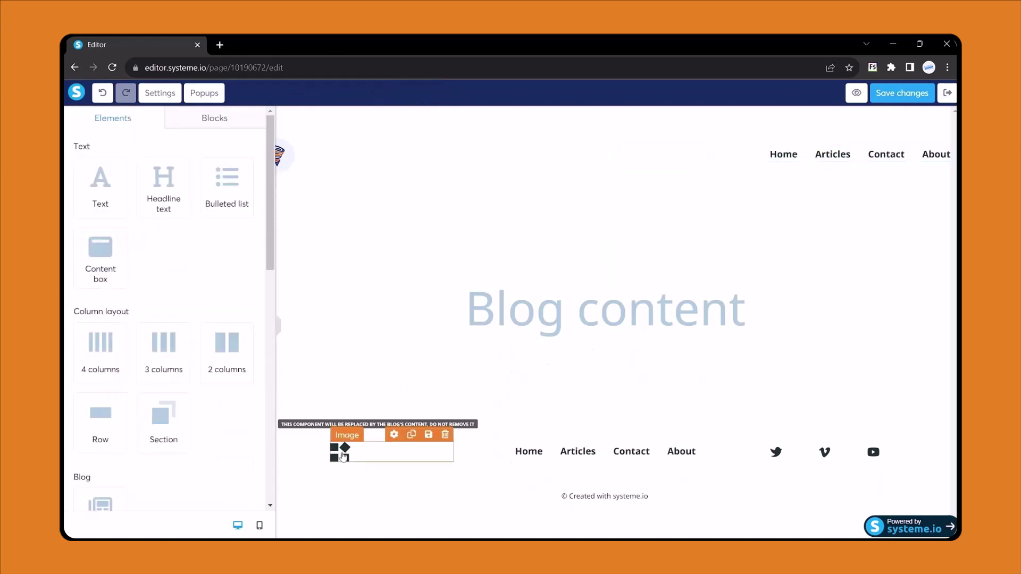
click(347, 459)
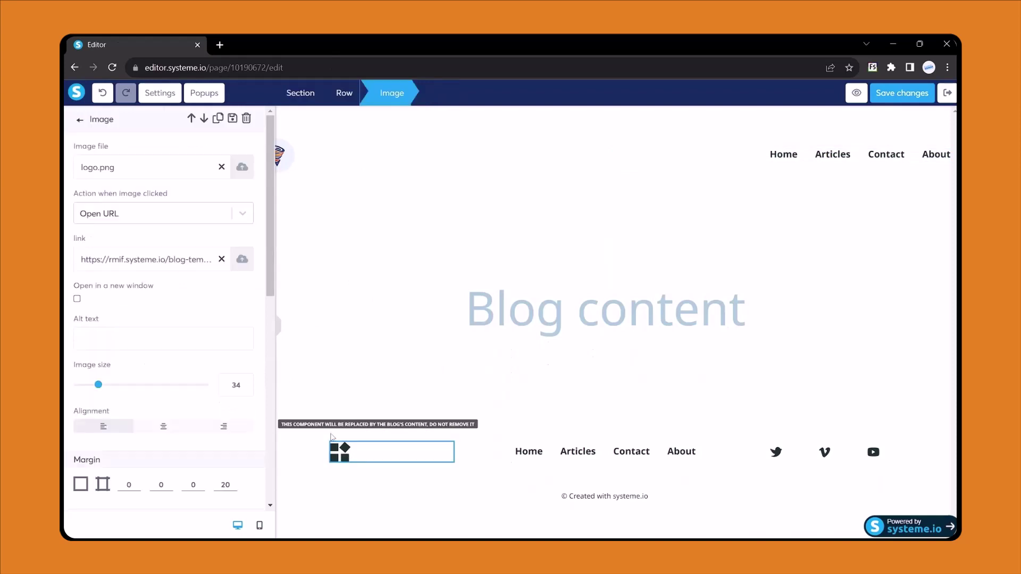
click(237, 170)
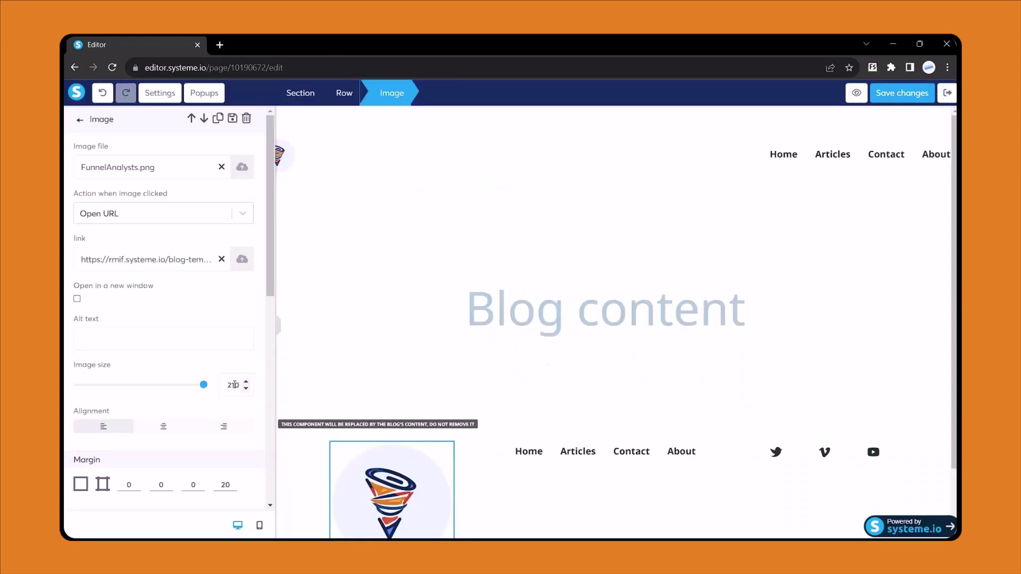
double_click(233, 385)
text(60)
Paste the copied URL as the link of the footer's YouTube icon
click(808, 456)
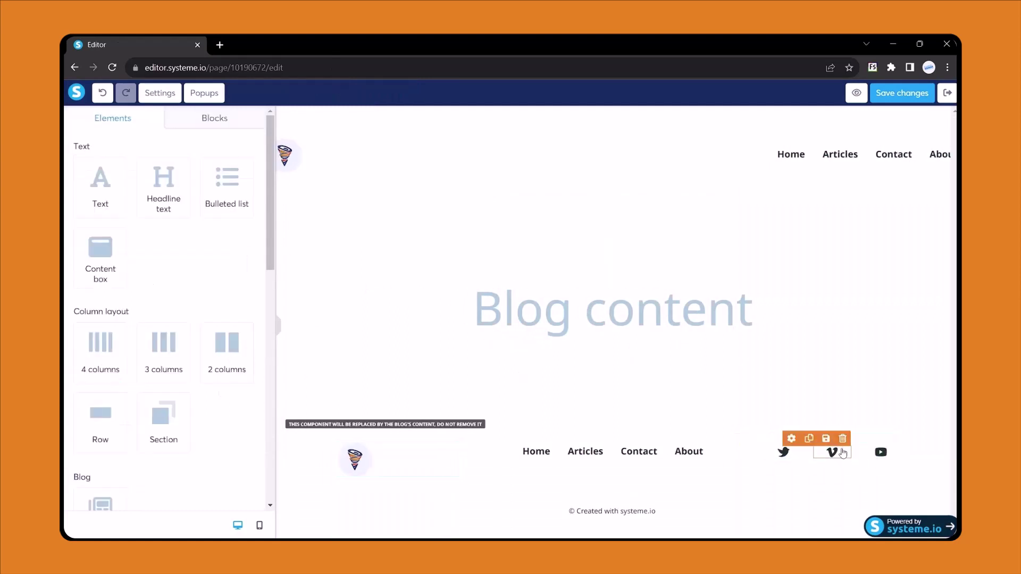
click(886, 452)
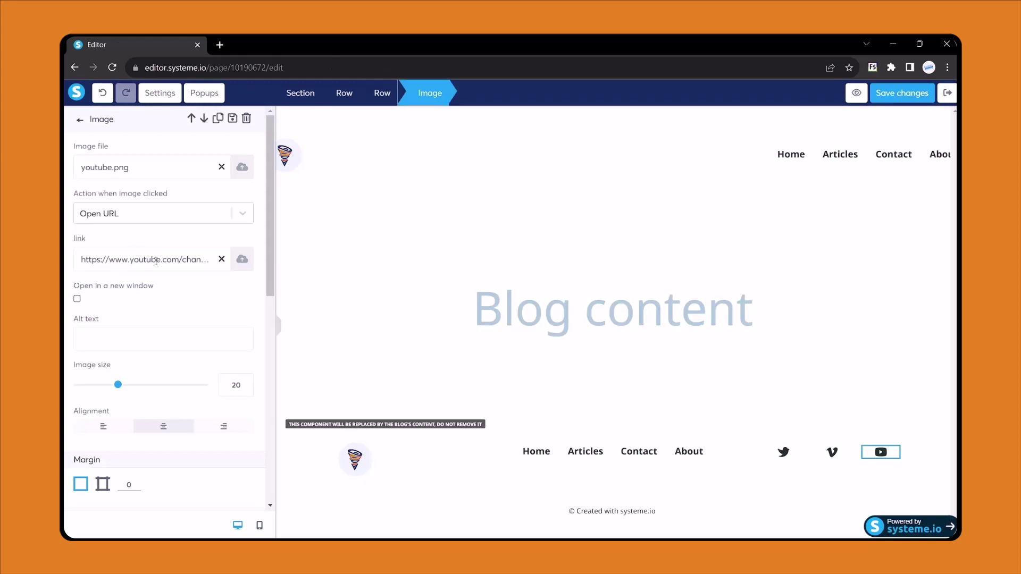
key(ctrl+v)
Delete the Vimeo icon from the footer and move the Twitter icon into its empty column beside the YouTube icon
click(834, 455)
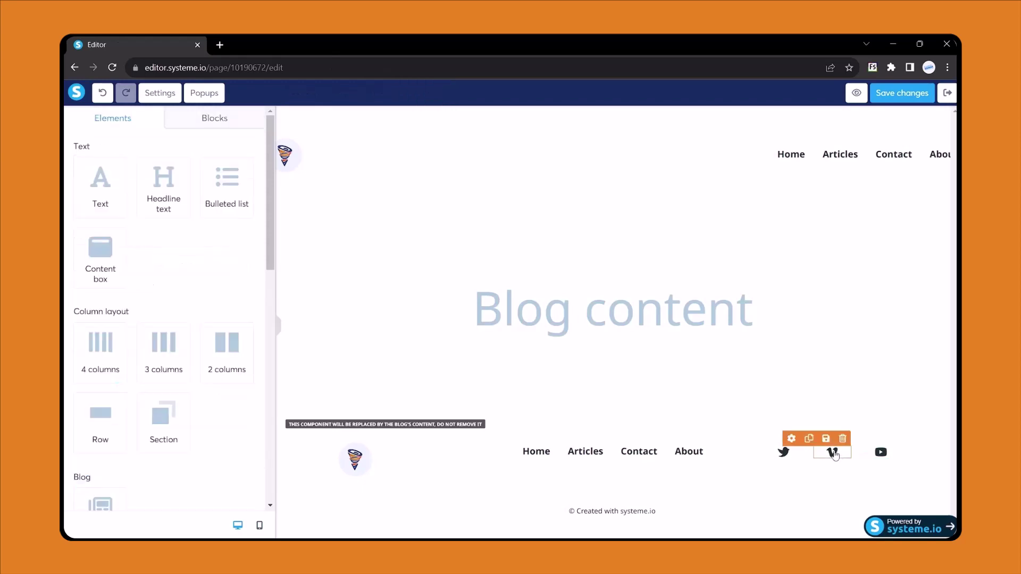
click(843, 438)
key(Return)
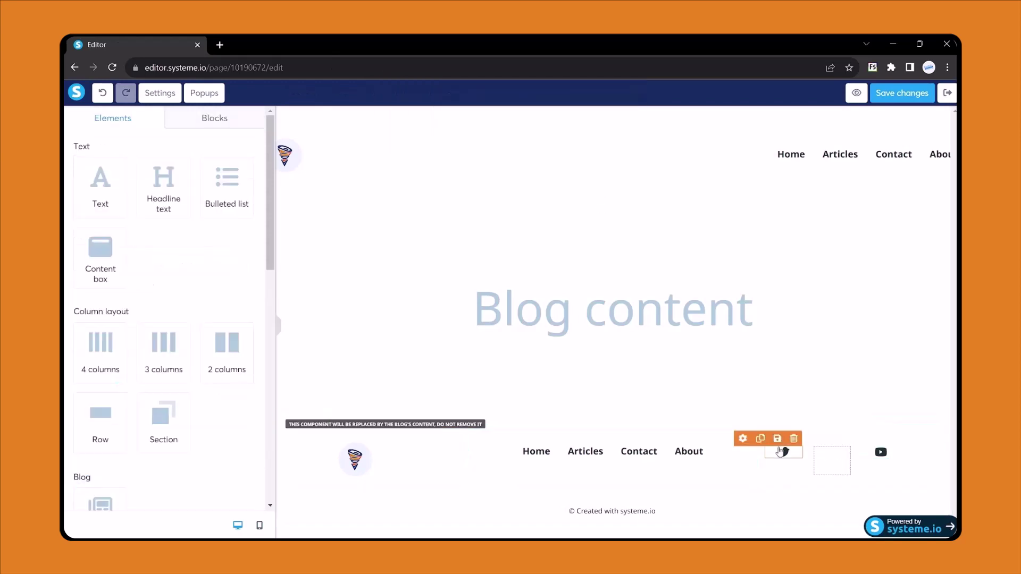
drag(780, 451, 837, 460)
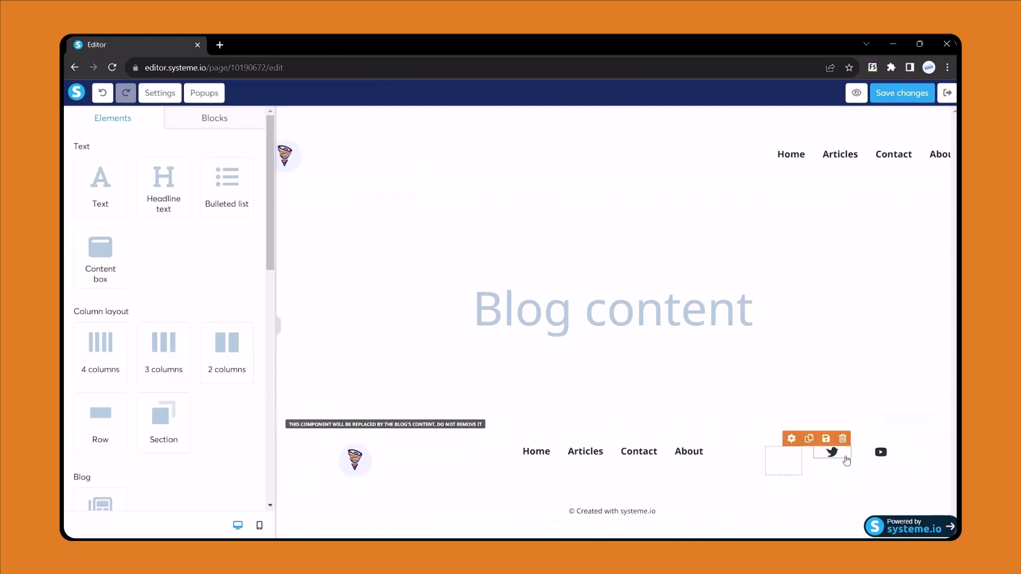
click(841, 457)
text(https://x.com/funnelanalysts)
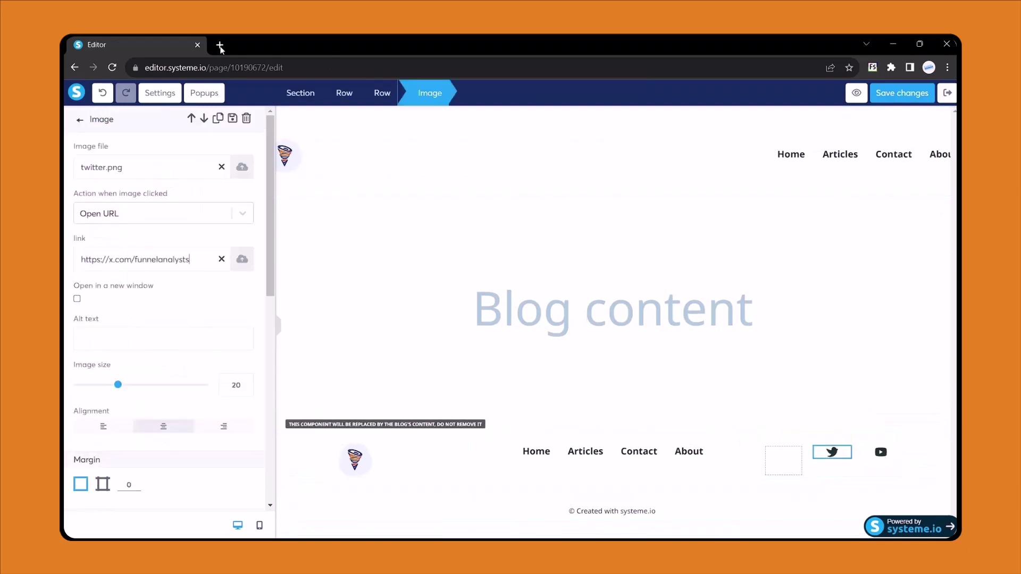
Open the FunnelAnalysts profile on twitter.com in a new browser tab and copy its URL
click(220, 47)
text(twitter.com)
key(Return)
key(Escape)
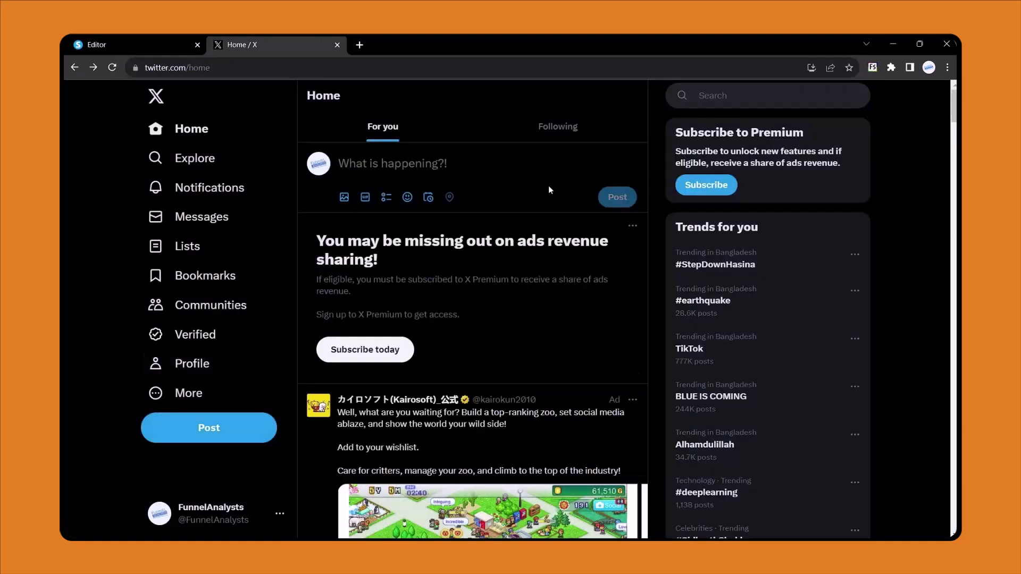
click(193, 363)
click(306, 70)
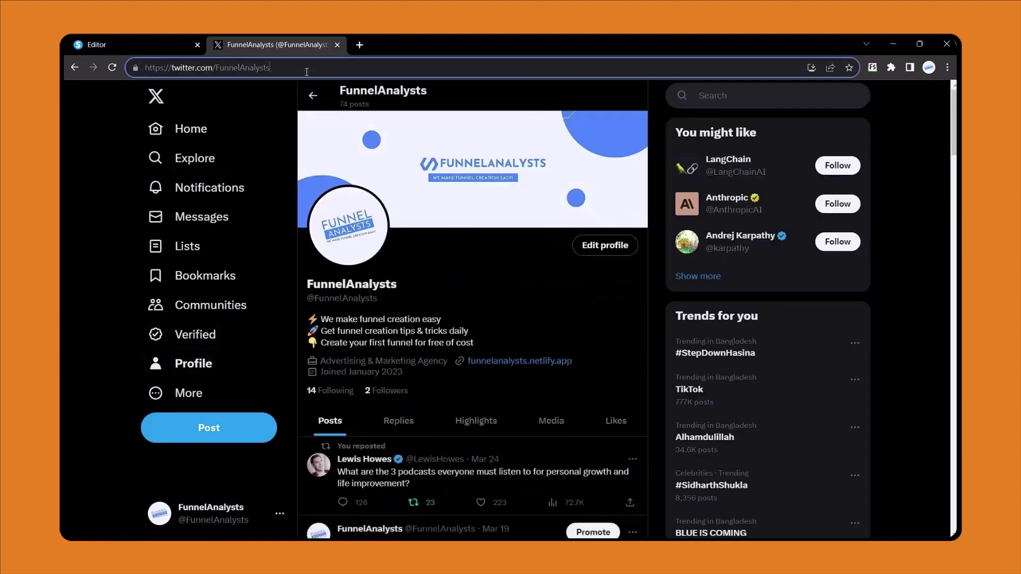
key(ctrl+a)
key(ctrl+c)
click(151, 43)
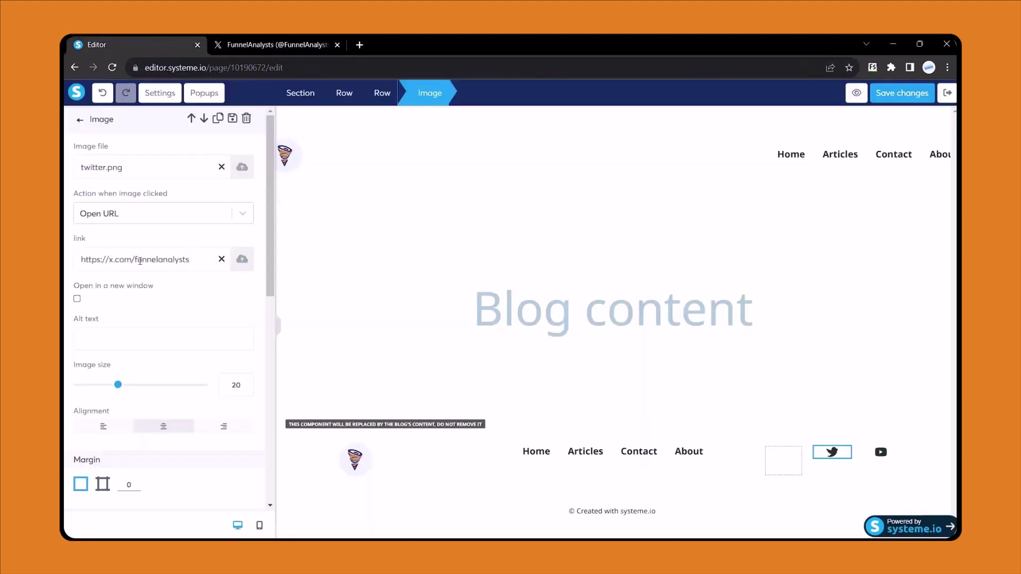
key(ctrl+a)
key(ctrl+v)
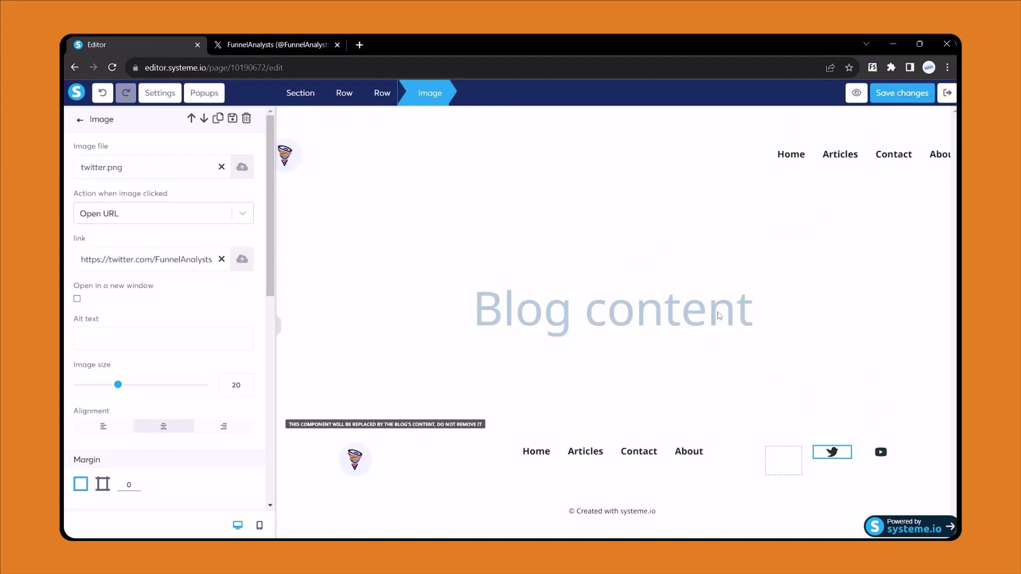
click(909, 94)
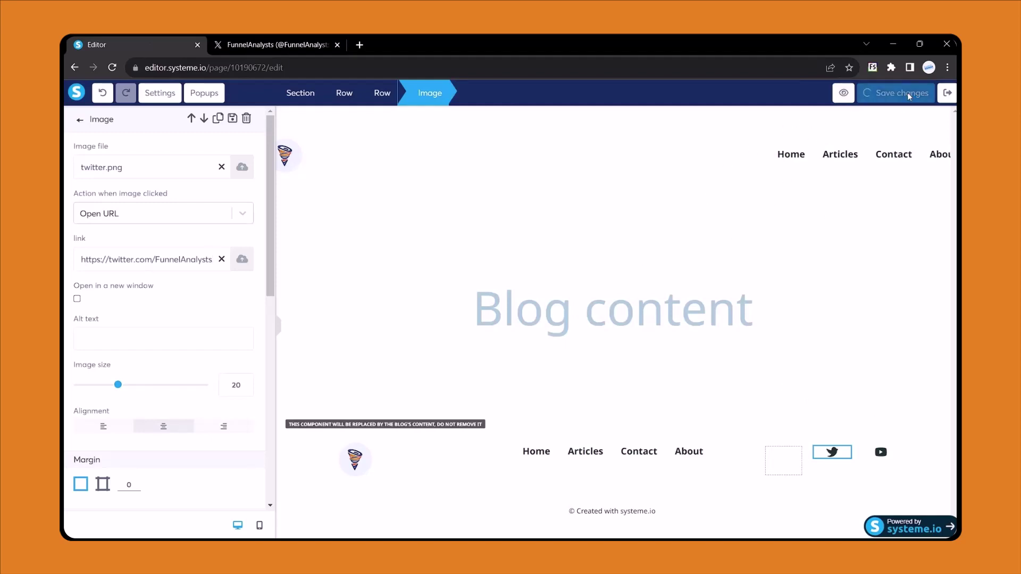
click(947, 93)
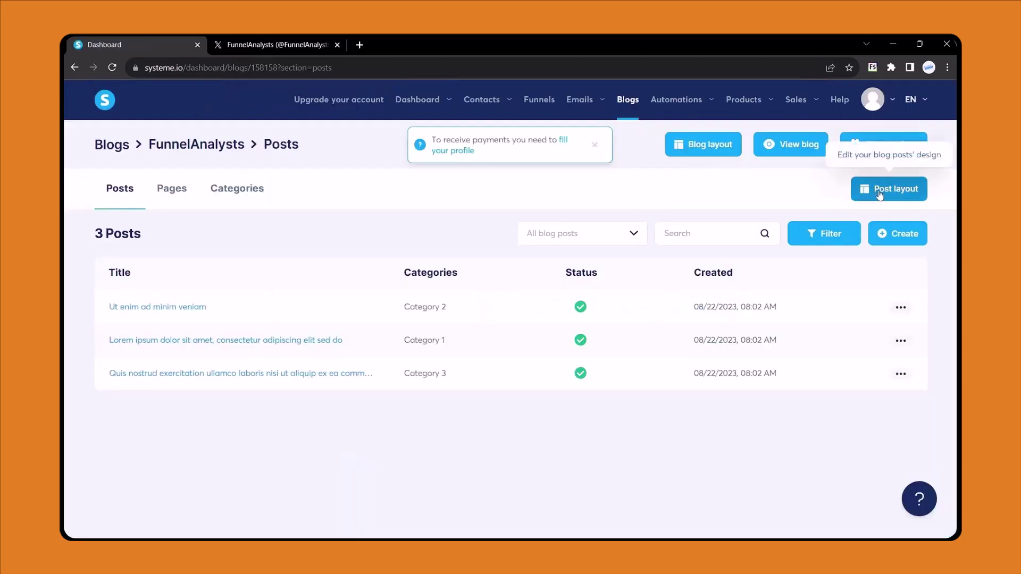
Open the post layout, look through its post image, title and content areas, and return to the posts overview
click(880, 194)
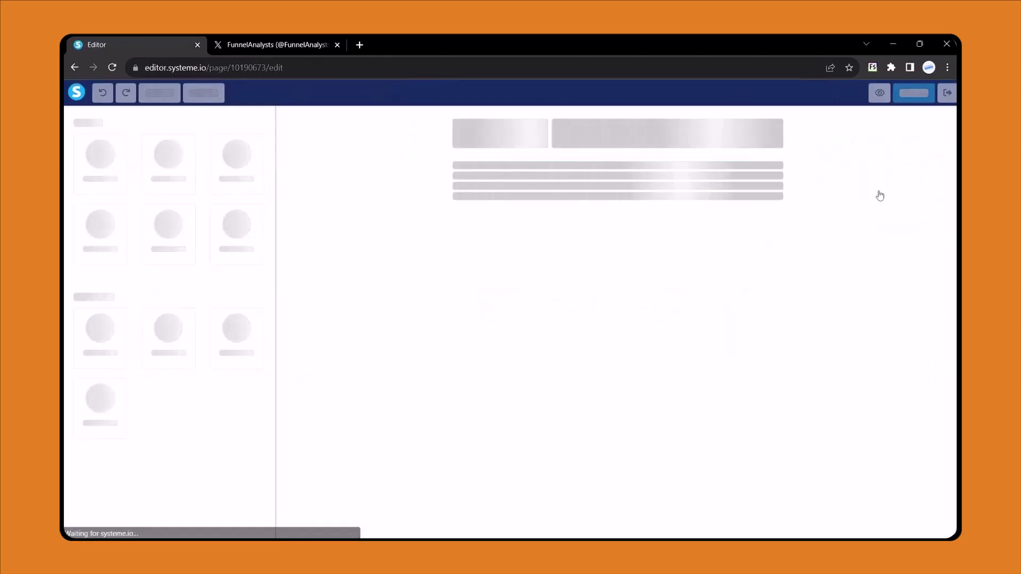
scroll(659, 347, down, 6)
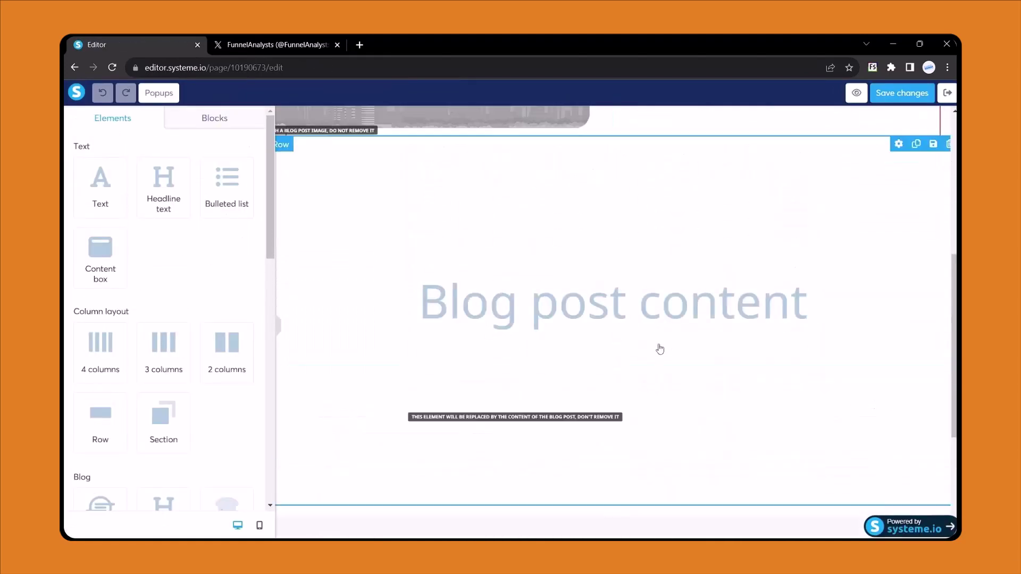
scroll(660, 348, up, 6)
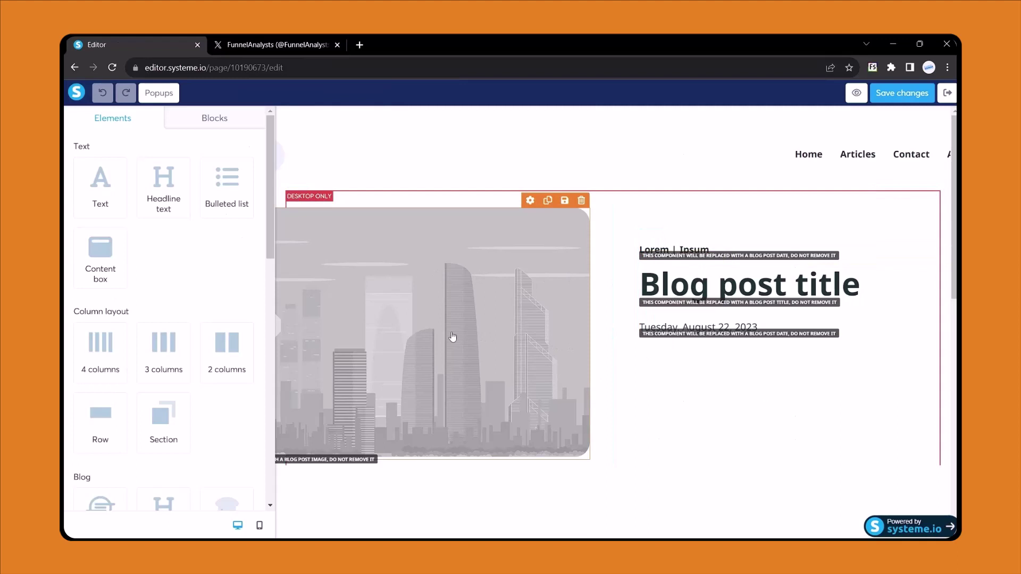
click(75, 67)
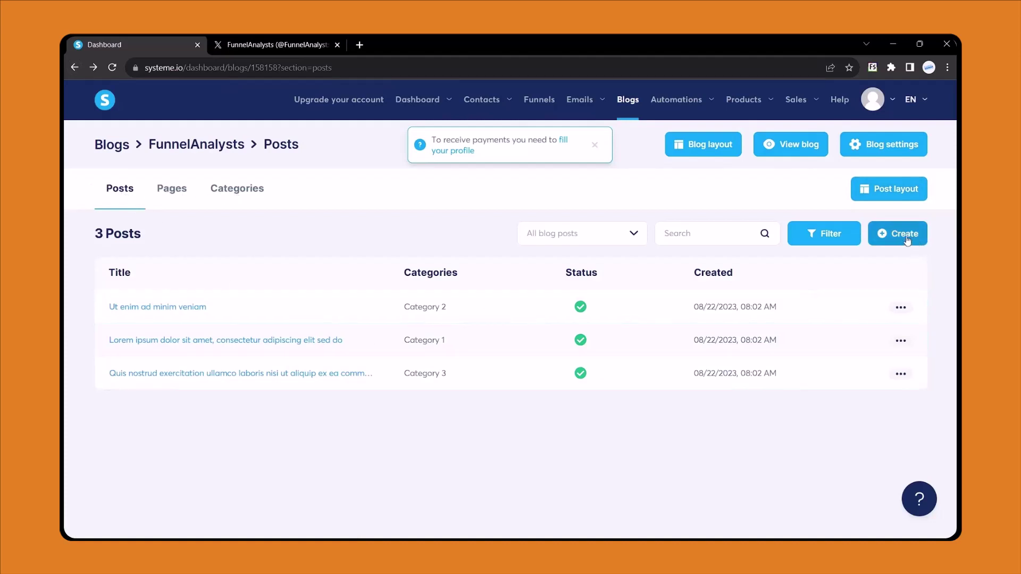
Open the blog's list of pages, view the live blog with its updated header, and return to the list
click(178, 198)
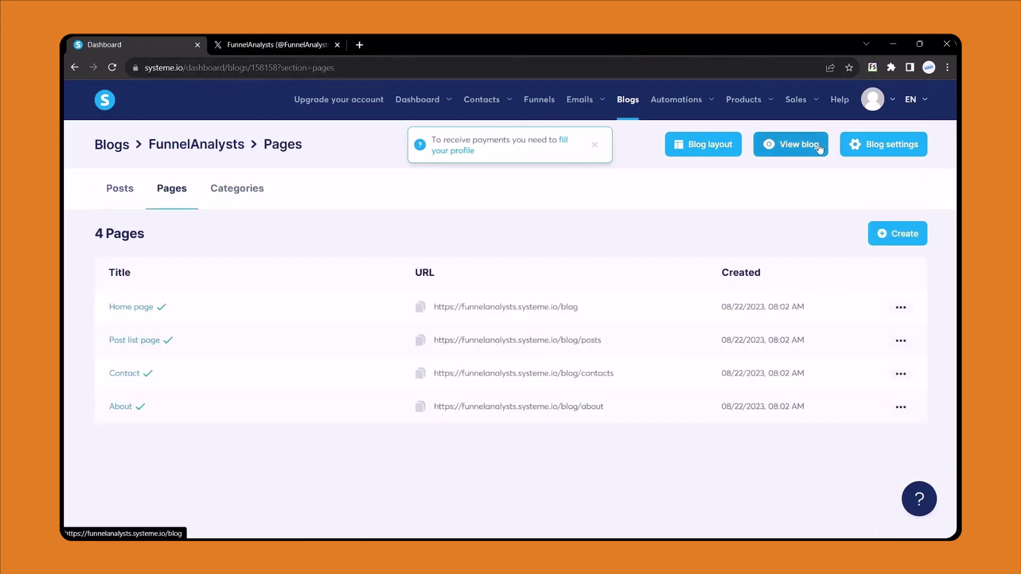
click(819, 148)
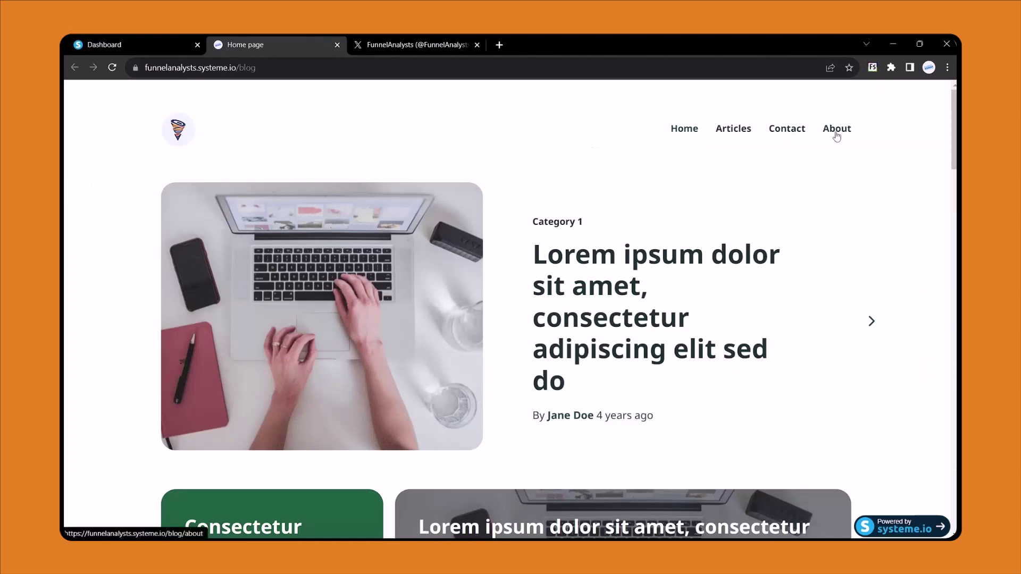
click(164, 44)
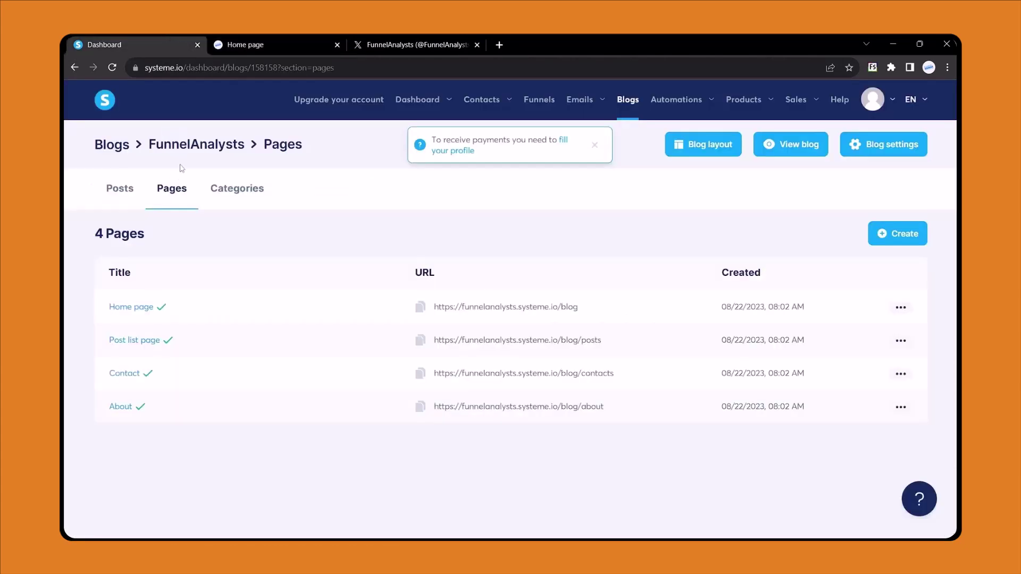
Look through the blog's categories and posts, view the "Ut enim ad minim veniam" post in the editor, and return to the posts list
click(232, 192)
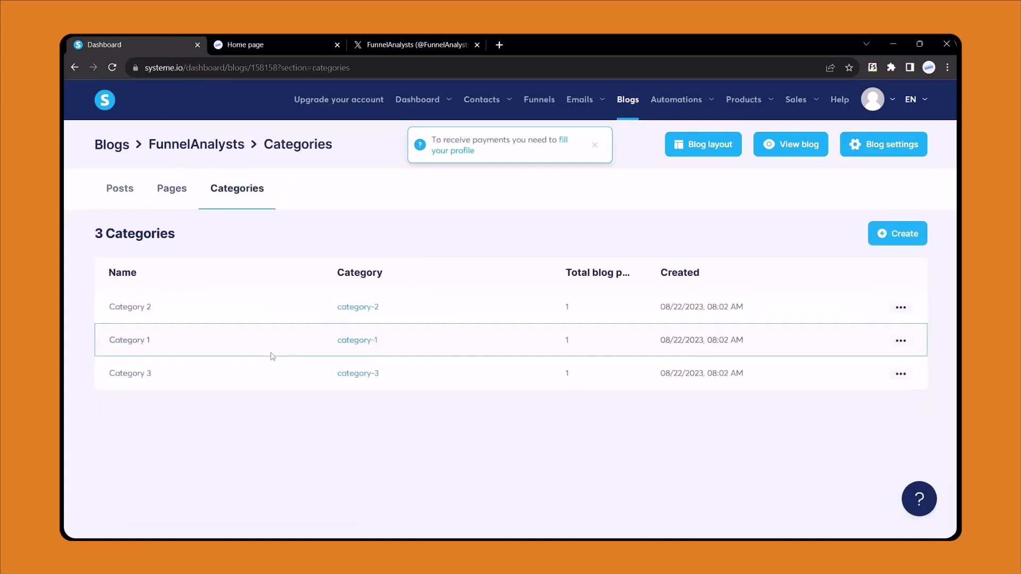
click(119, 187)
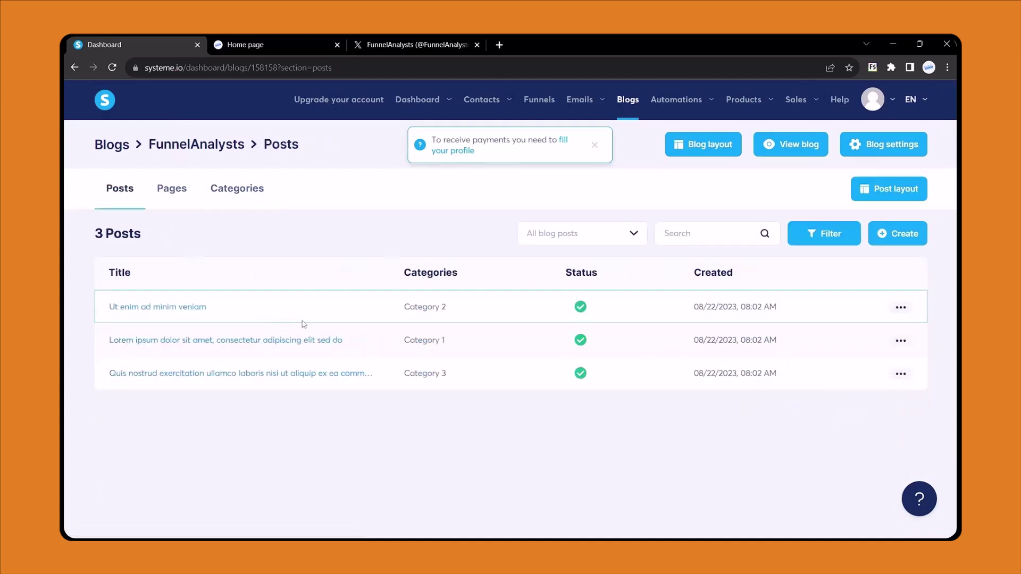
click(137, 309)
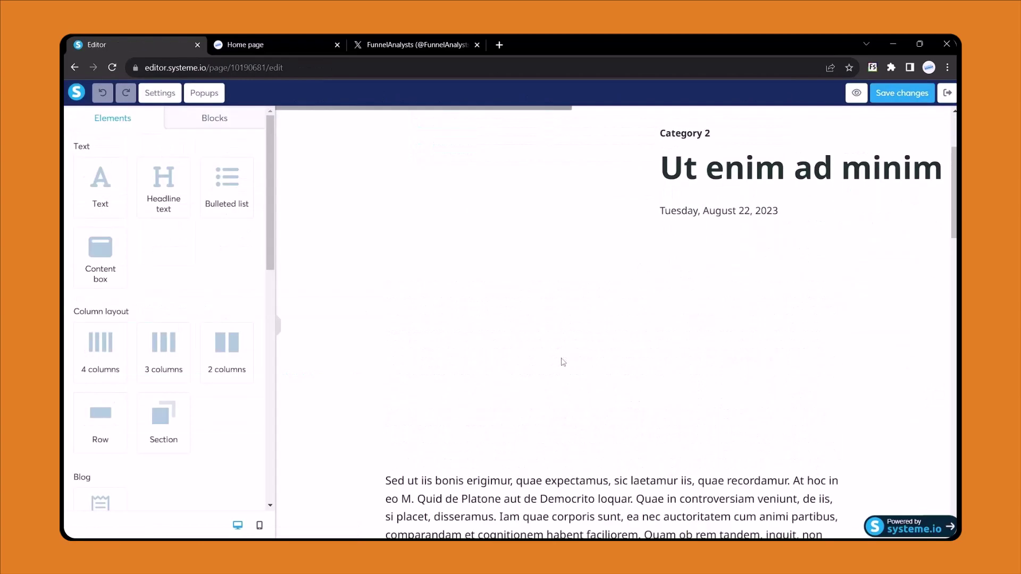
scroll(410, 282, down, 1)
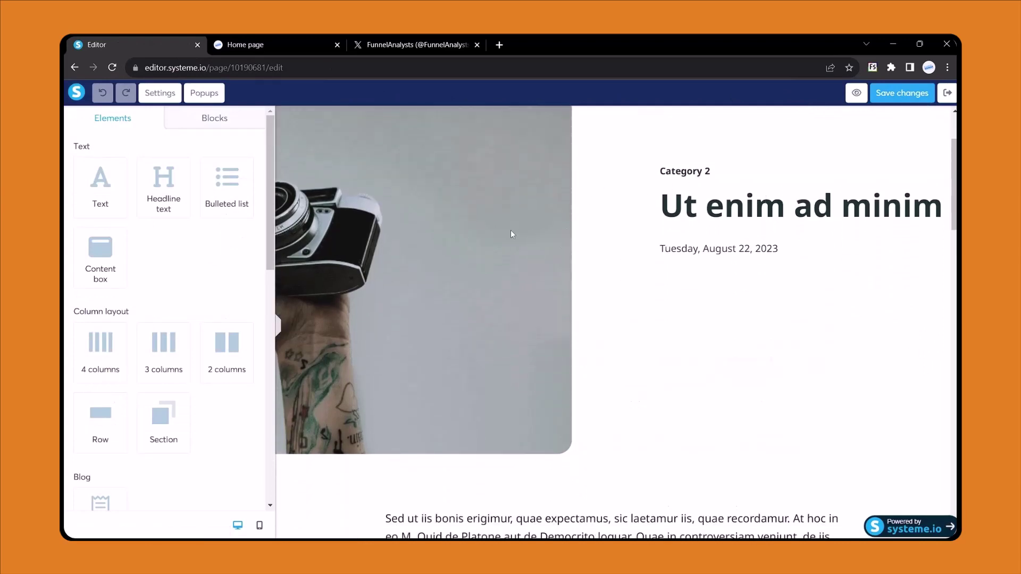
click(72, 62)
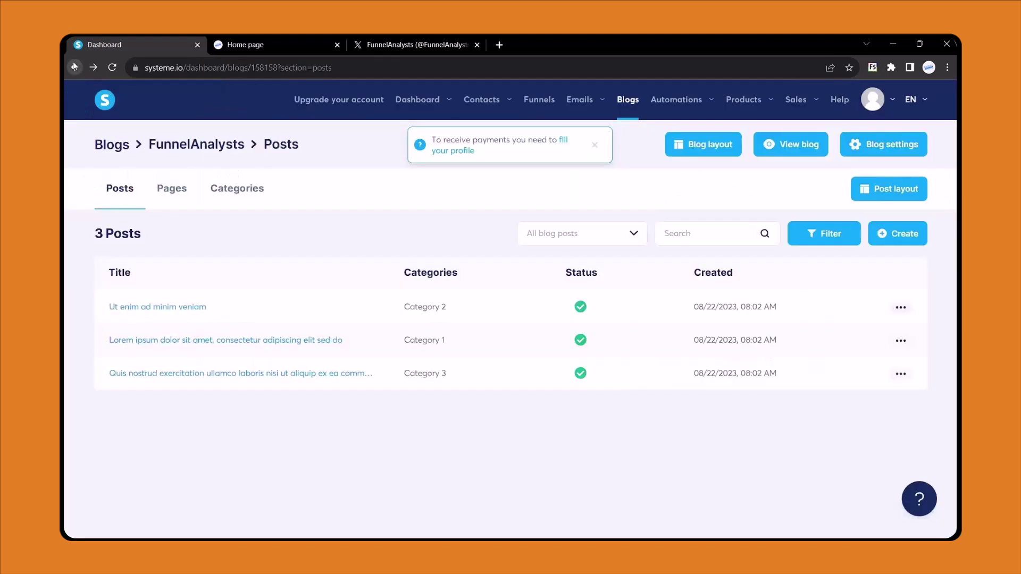
Open the settings of the "Ut enim ad minim veniam" post and select its whole title
click(900, 308)
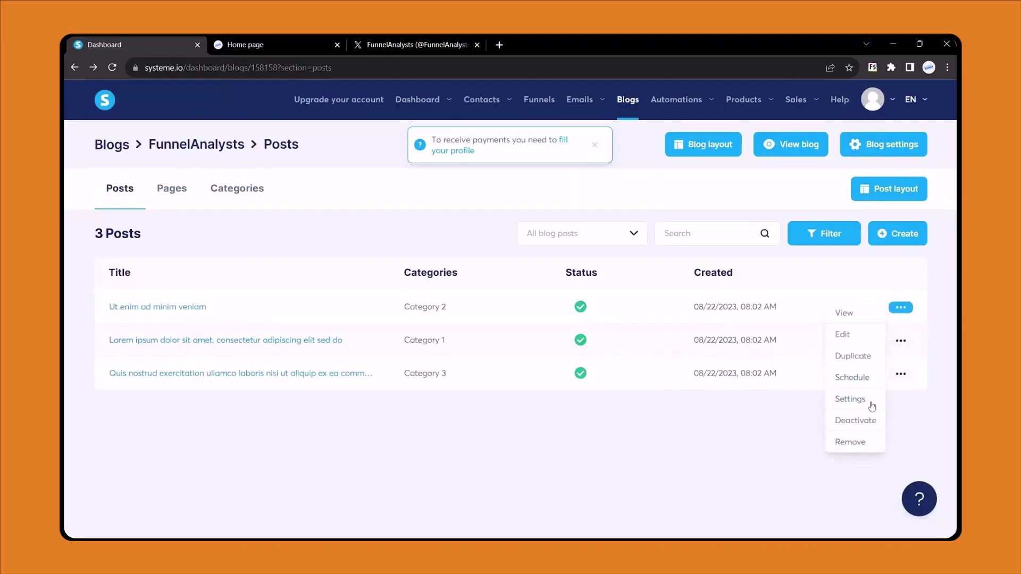
click(872, 401)
click(411, 200)
key(ctrl+a)
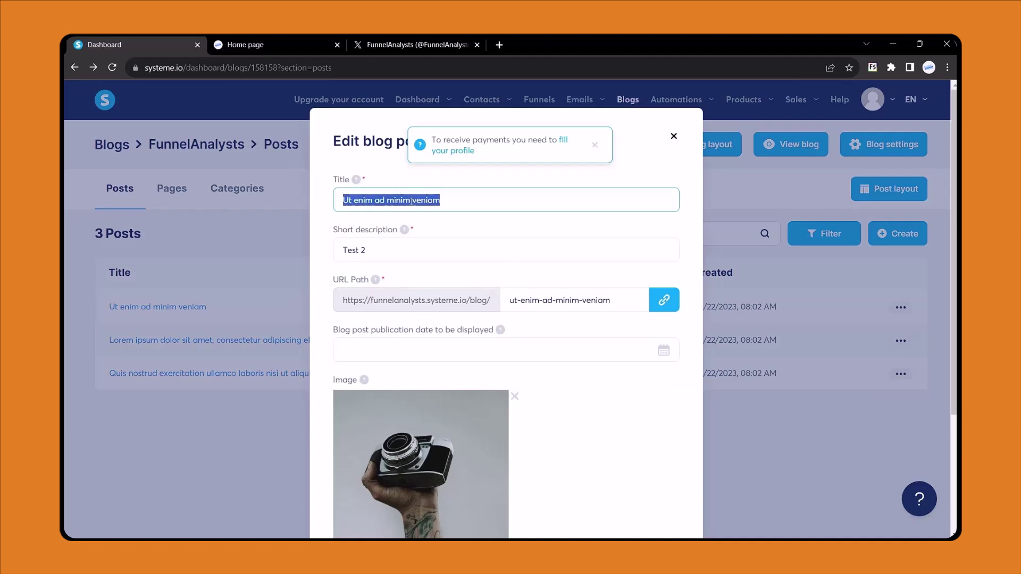
Open funnelanalysts.com in a new browser tab and open the article "Systeme io Pricing Plans: Is it worth the investment?"
key(ctrl+t)
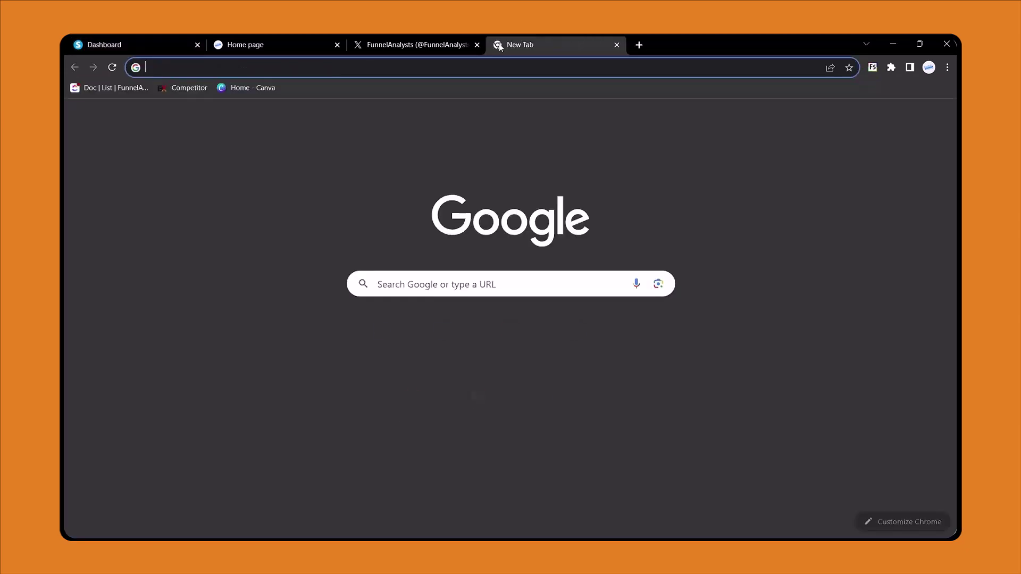
text(funnelanalysts.com)
key(Return)
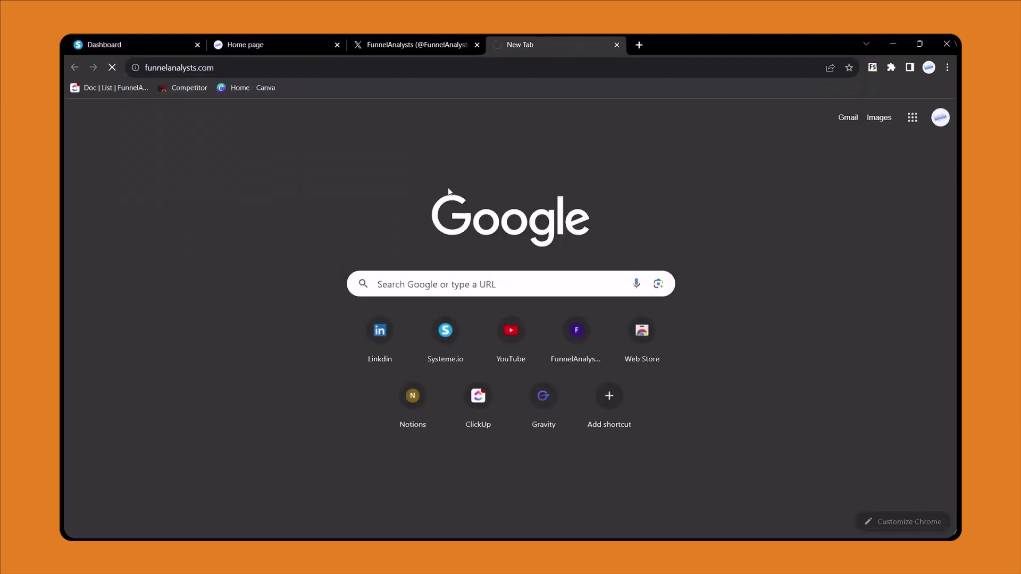
scroll(598, 263, down, 5)
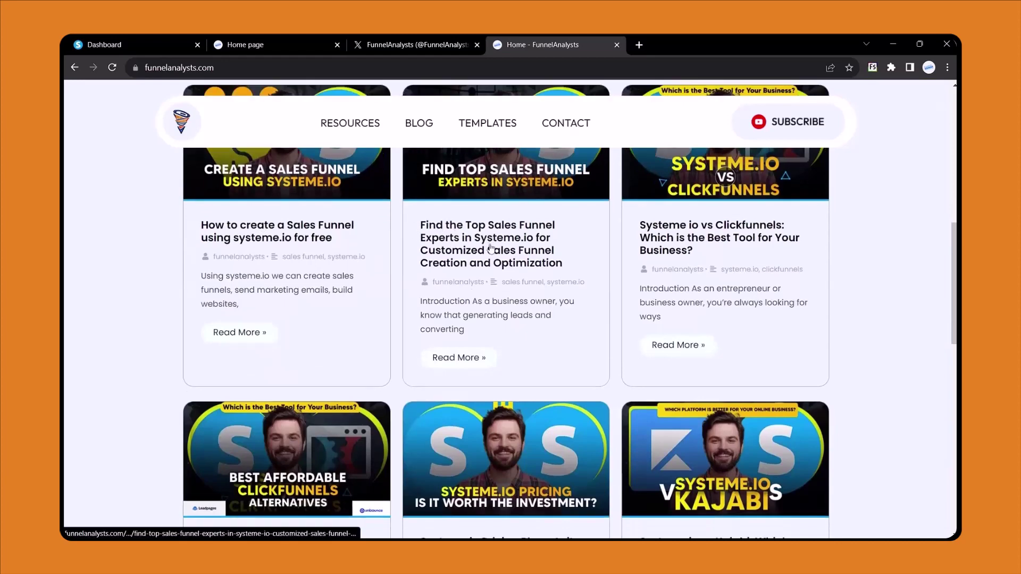
scroll(598, 263, down, 2)
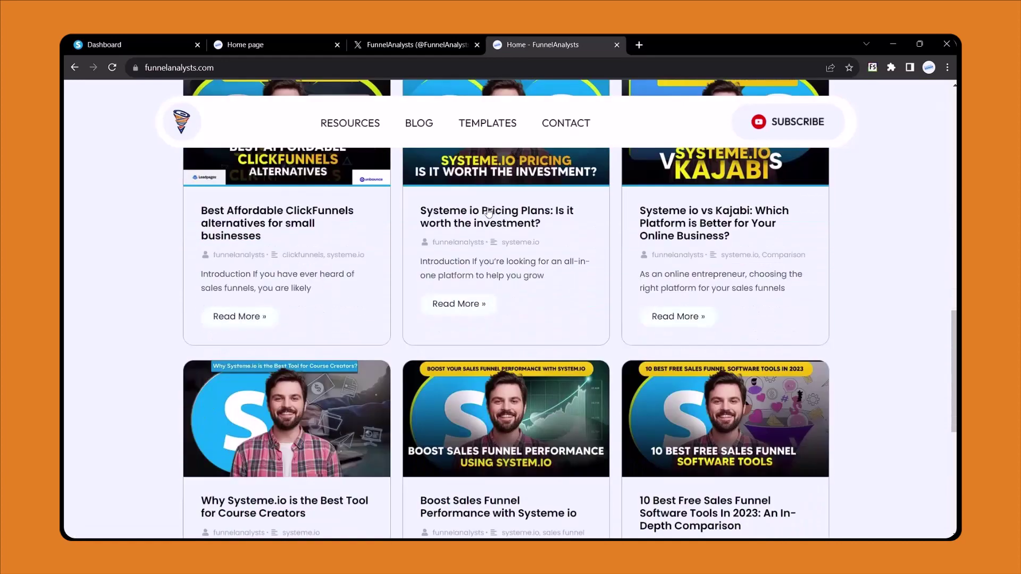
click(486, 210)
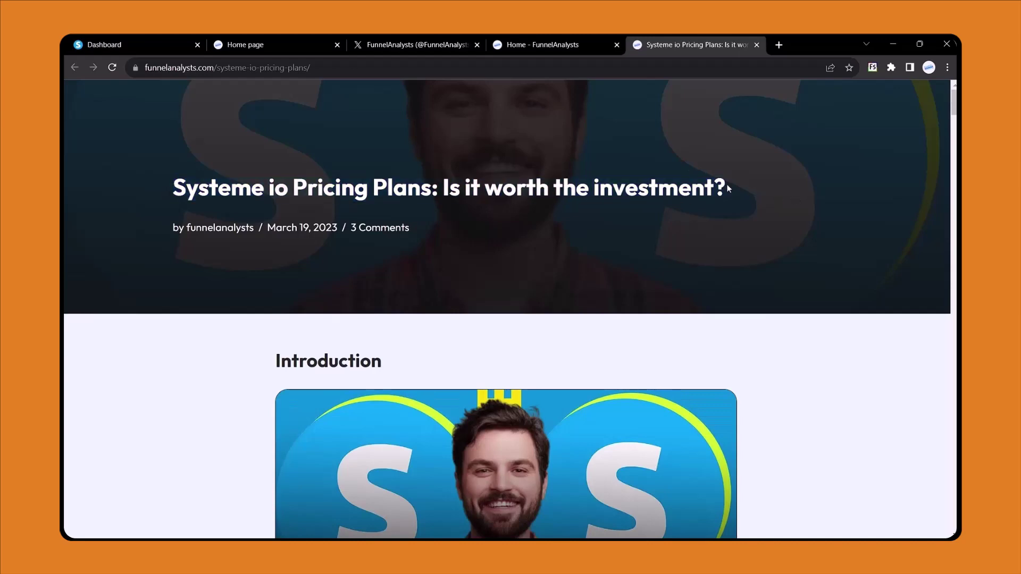
Back in the systeme.io post settings, set the title and short description to "Systeme io Pricing Plans: Is it worth the investment?"
click(335, 43)
click(414, 42)
click(566, 38)
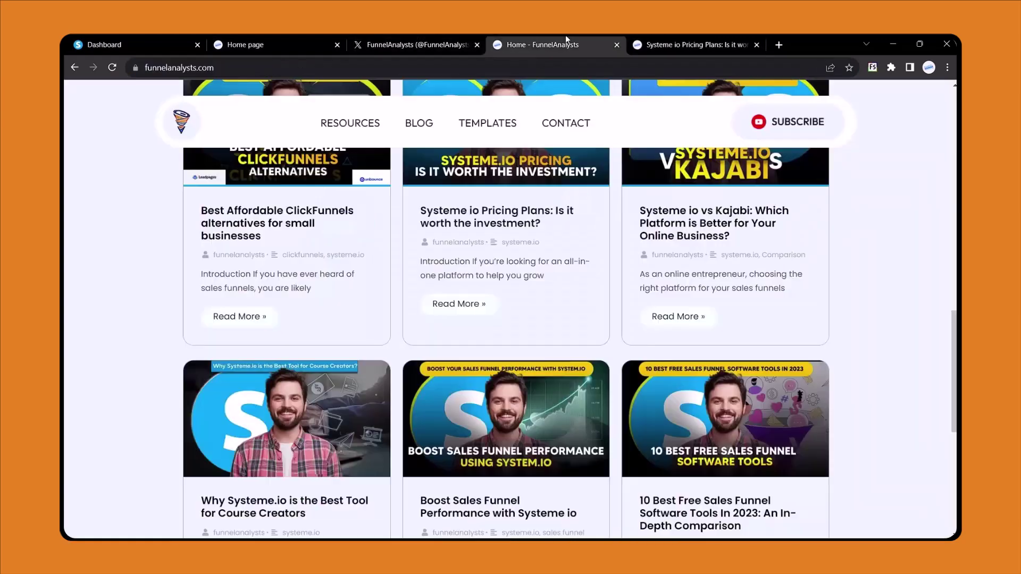
click(169, 36)
text(Systeme io Pricing Plans: Is it worth the investment?)
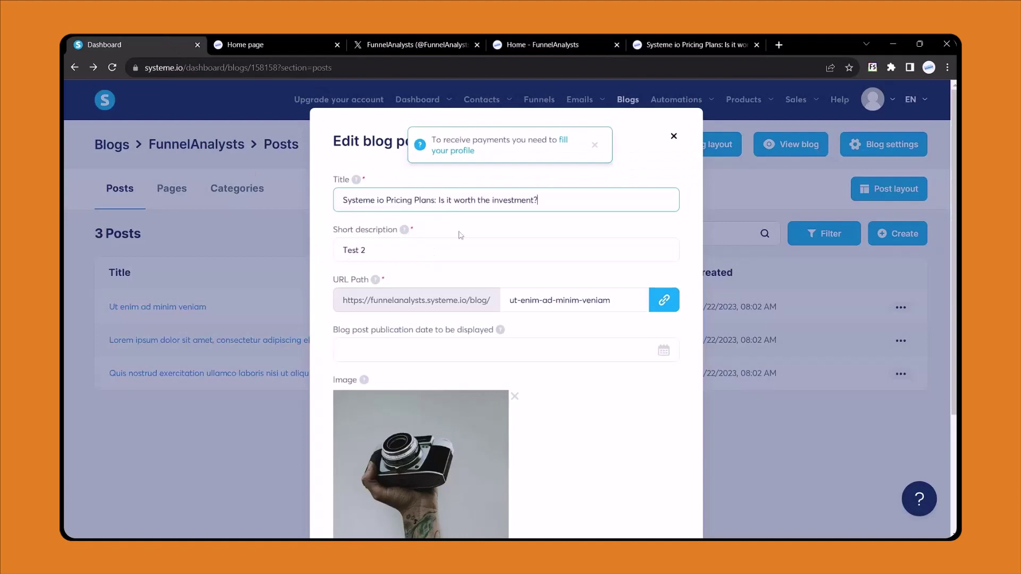
drag(387, 250, 320, 250)
text(Systeme io Pricing Plans: Is it worth the investment?)
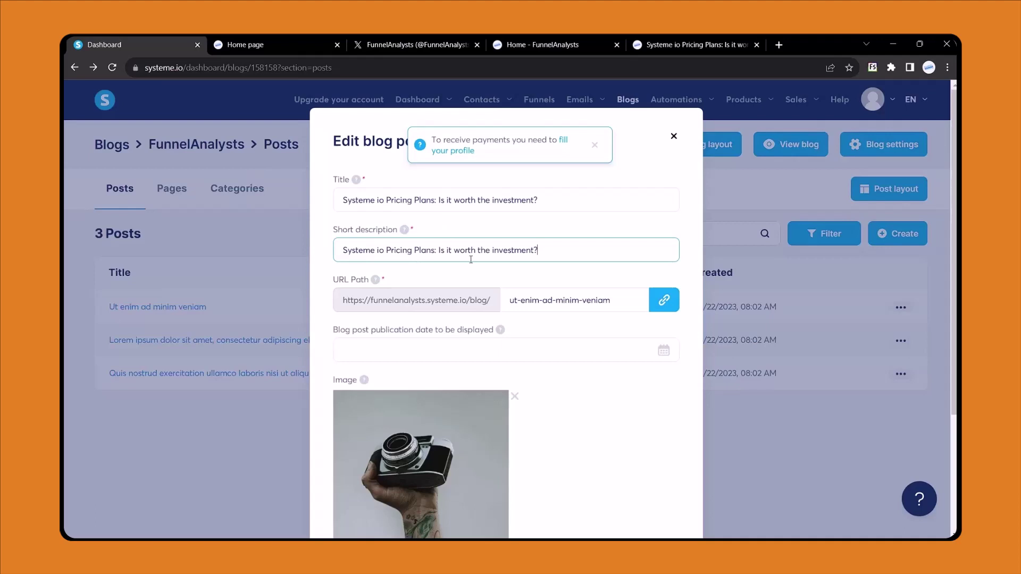
Set the post's URL path to systeme-io-pricing-plans
scroll(471, 260, down, 1)
triple_click(568, 233)
text(s)
scroll(464, 276, up, 1)
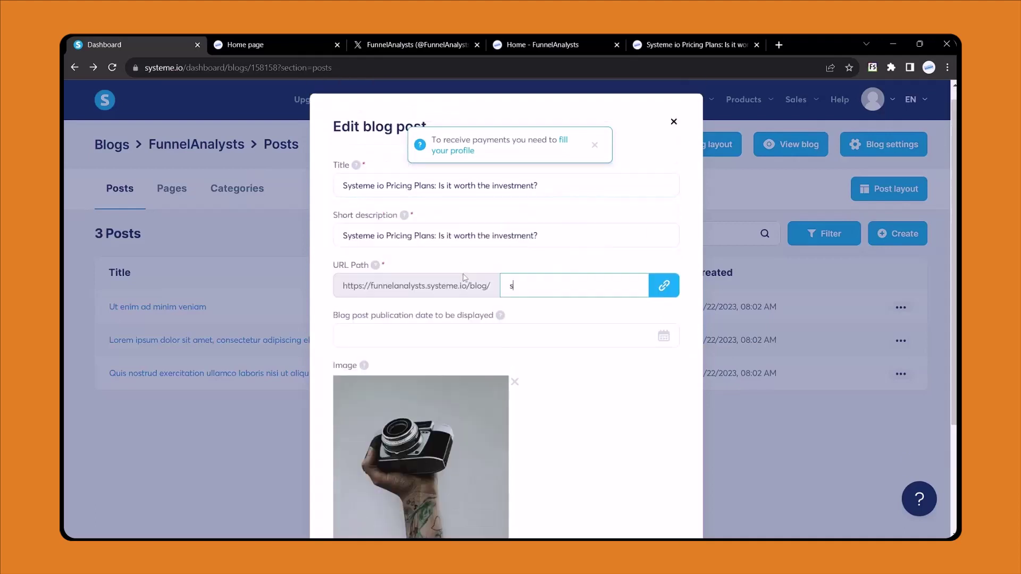
text(ysteme-io-pricing-plans)
scroll(449, 329, down, 1)
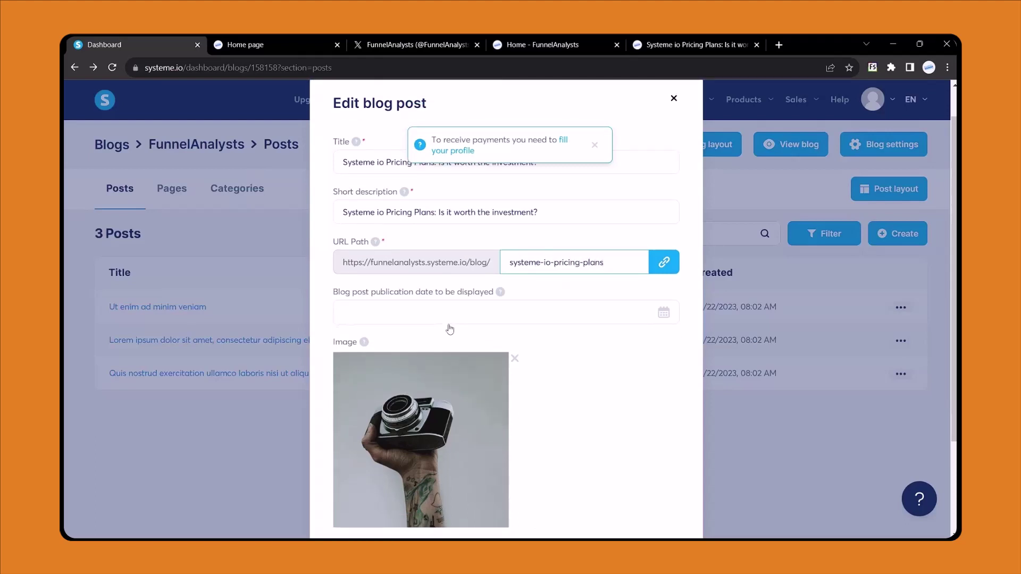
Set the post's displayed publication date to August 22, 2023 at 00:00
scroll(449, 329, down, 2)
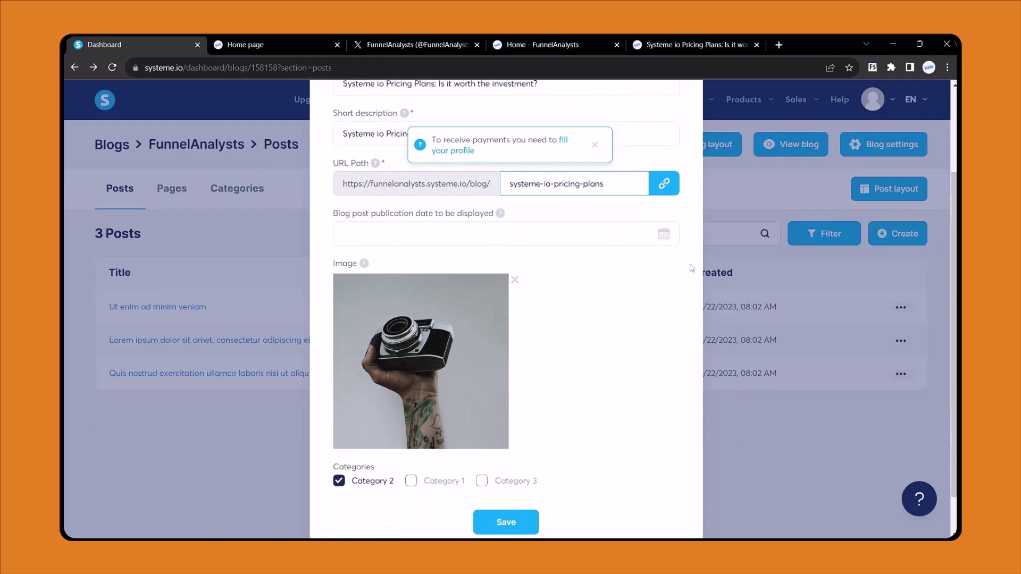
click(663, 234)
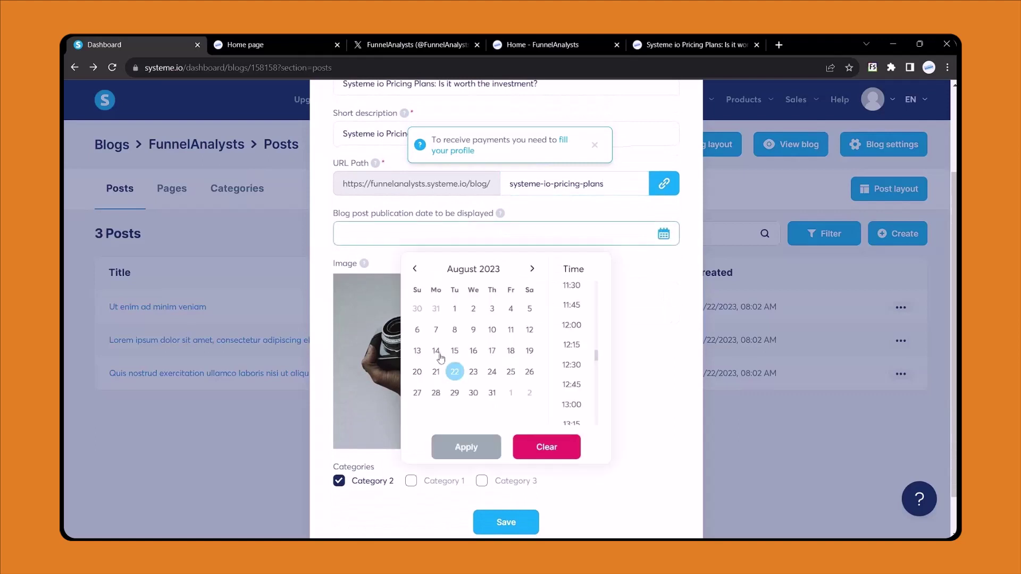
click(454, 371)
click(466, 447)
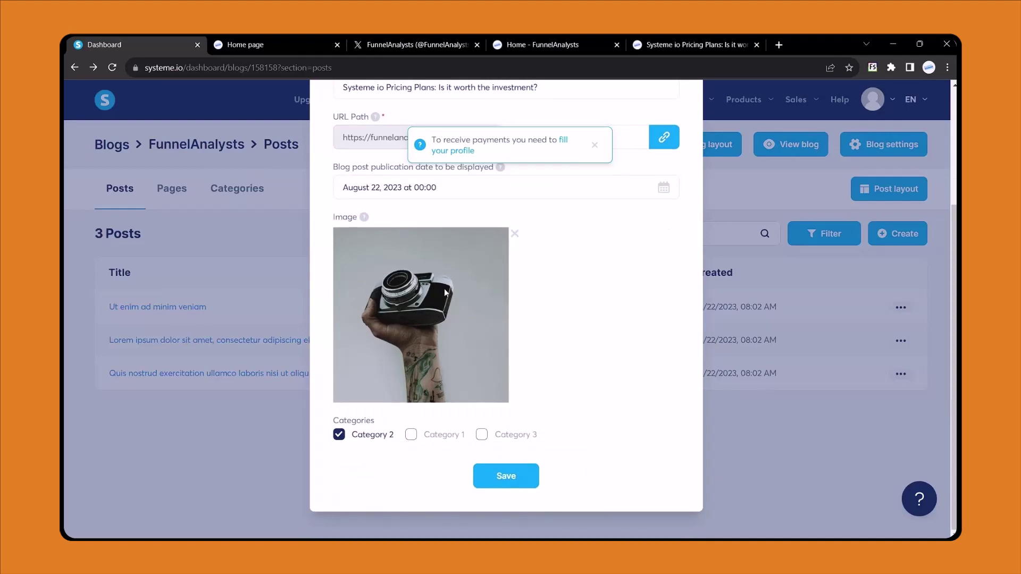
click(514, 234)
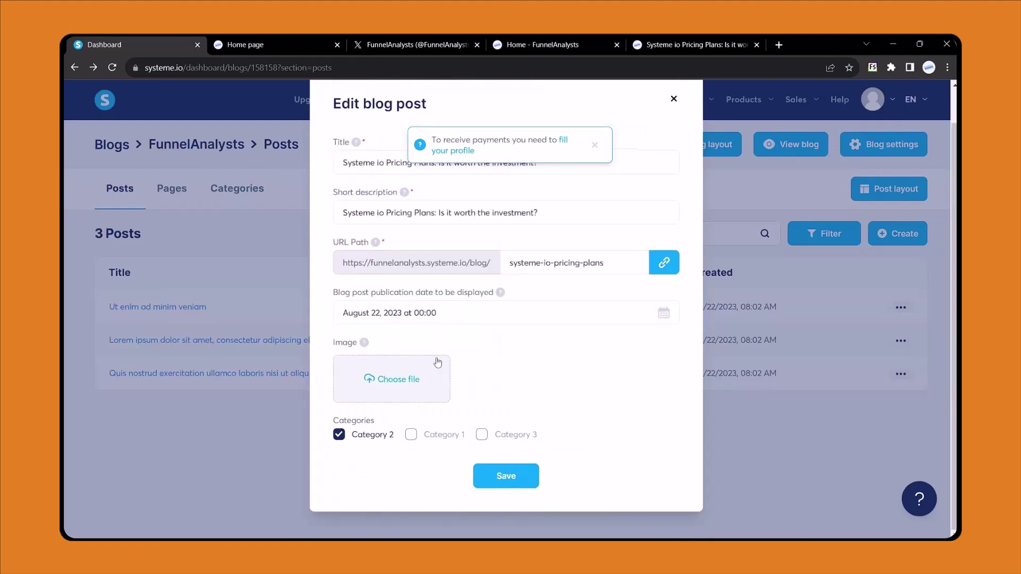
click(414, 375)
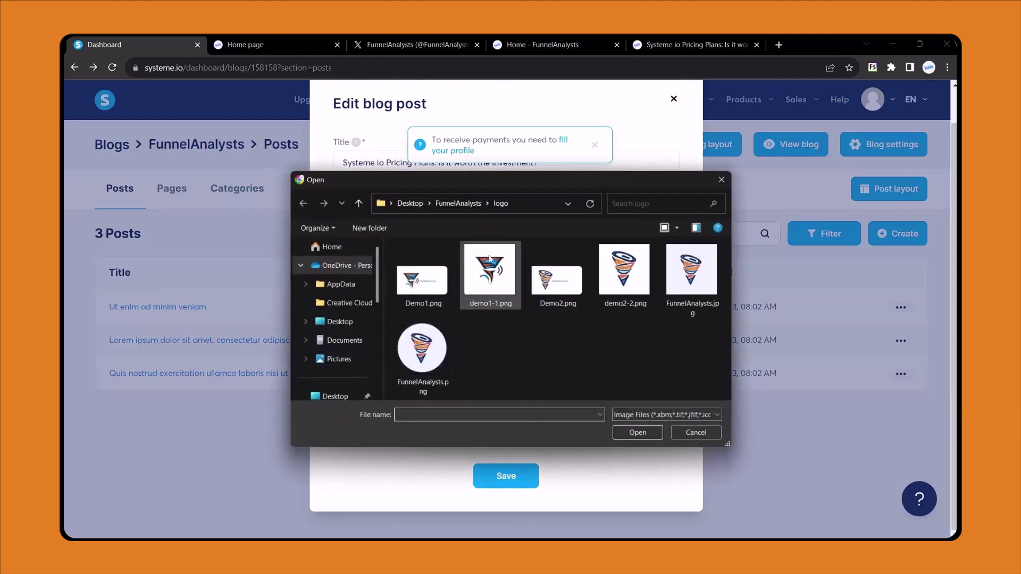
click(683, 432)
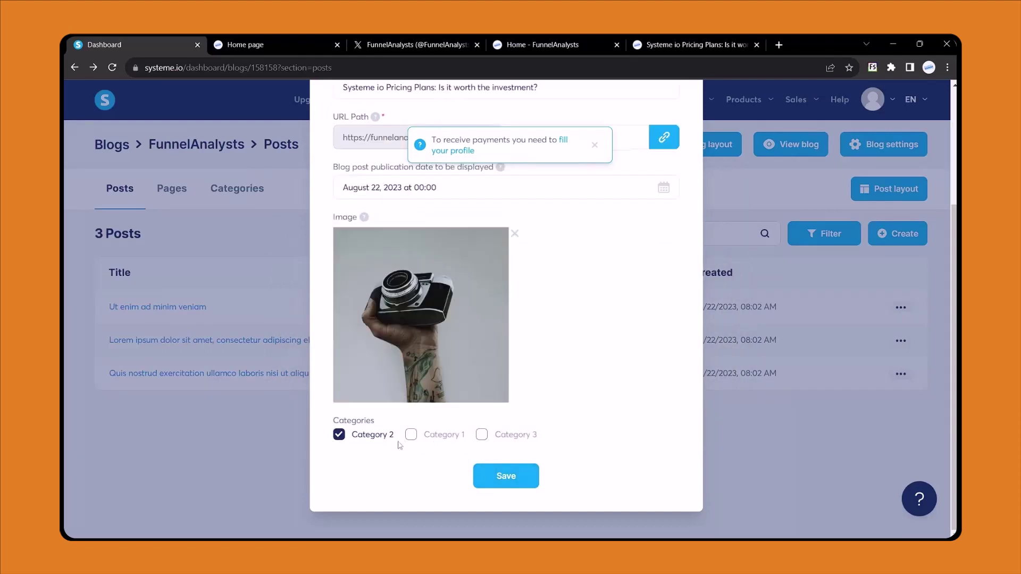
Remove the post from Category 2 and save its settings
click(341, 434)
click(506, 475)
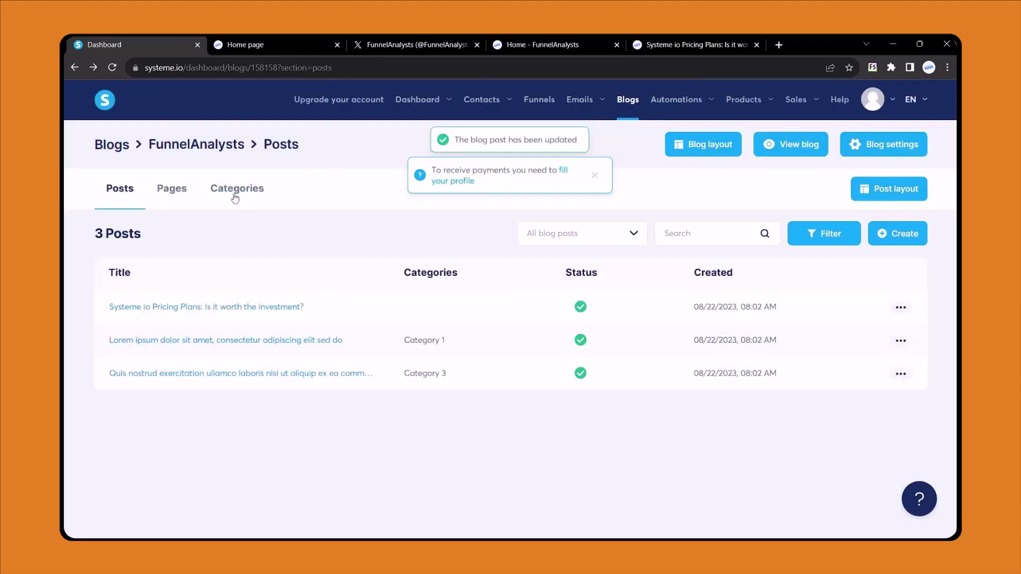
Rename the blog category Category 2 as General, set its SEO title to "general", and save the category
click(236, 195)
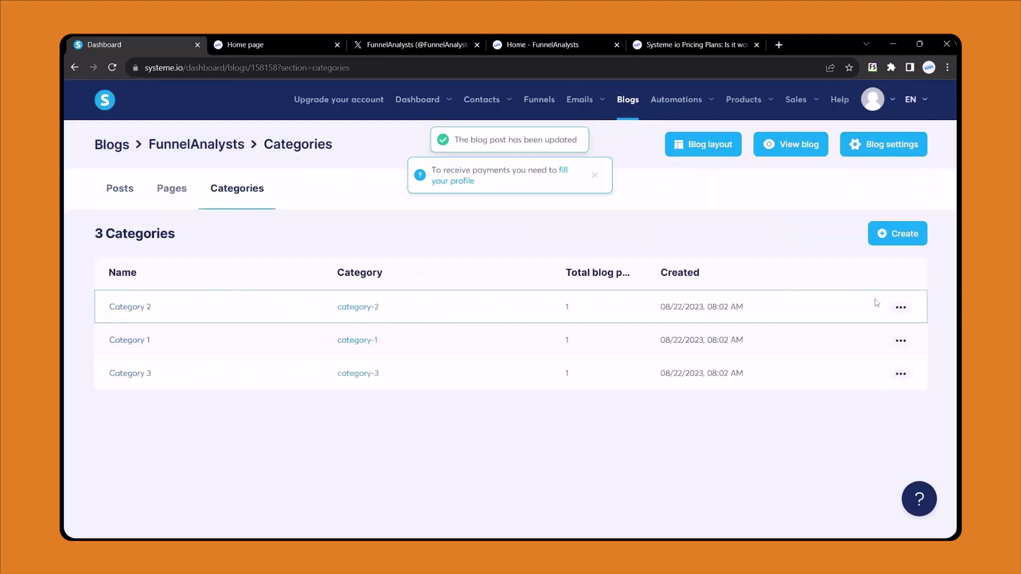
click(891, 308)
click(862, 317)
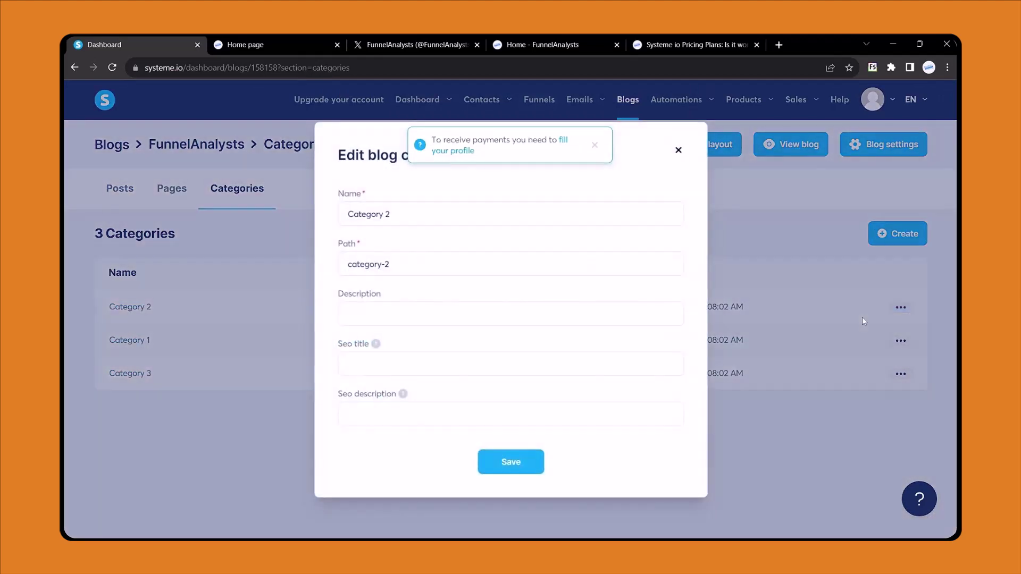
drag(431, 218, 305, 206)
text(General)
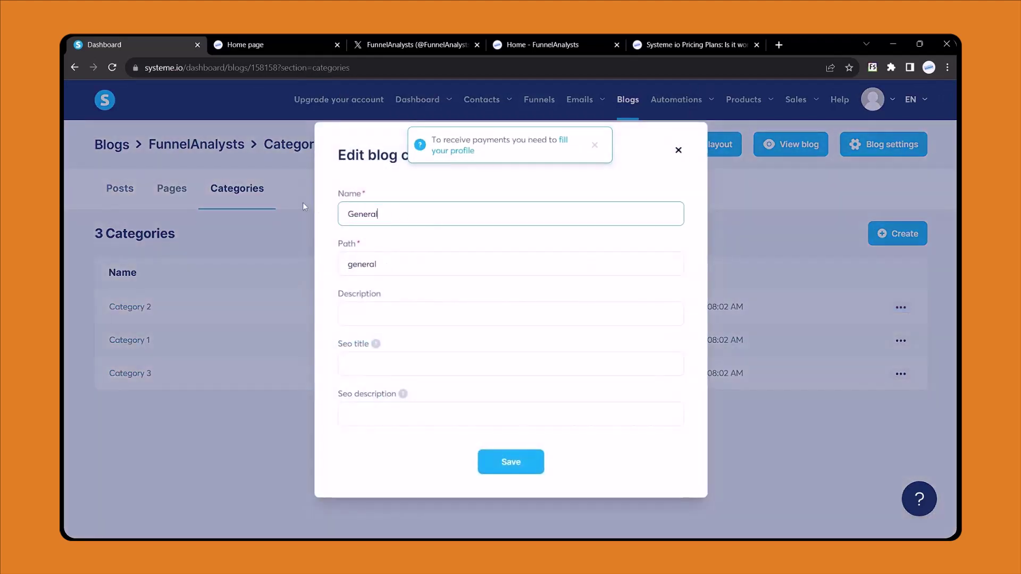
key(ctrl+a)
key(BackSpace)
text(Tutor)
key(ctrl+a)
key(BackSpace)
text(General)
click(384, 357)
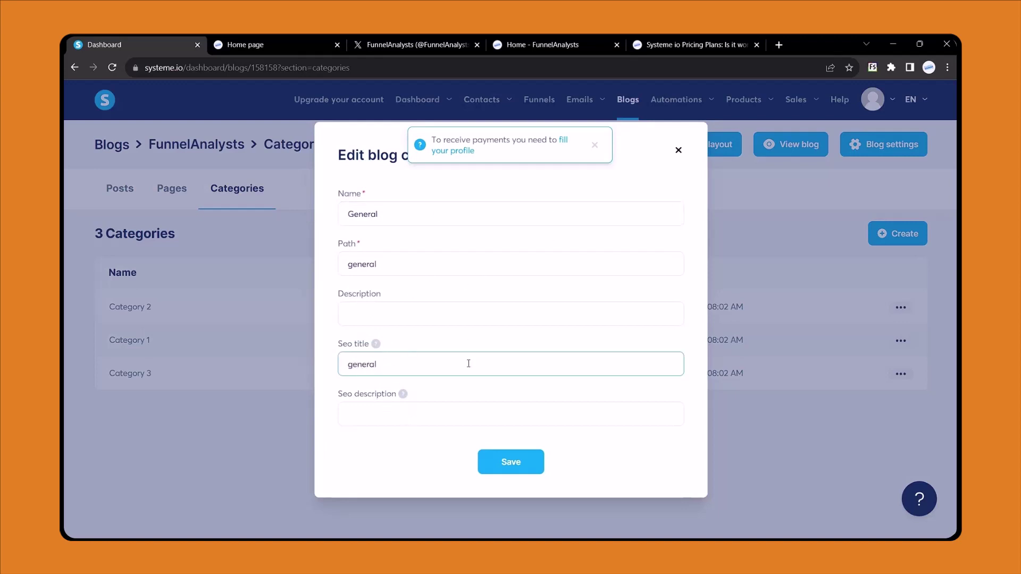
click(512, 463)
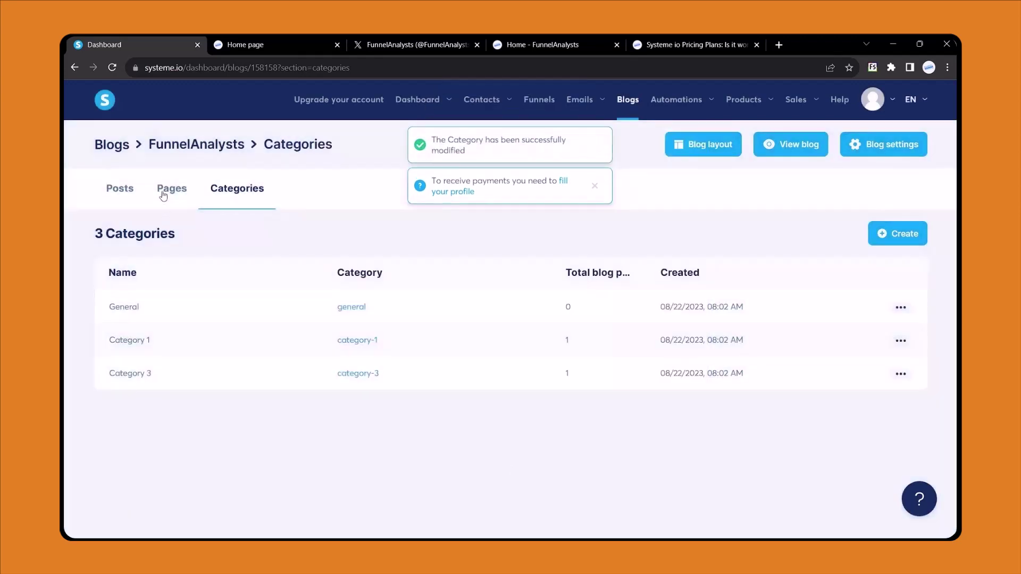
Assign the "Systeme io Pricing Plans: Is it worth the investment?" post to the General category and save its settings
click(127, 190)
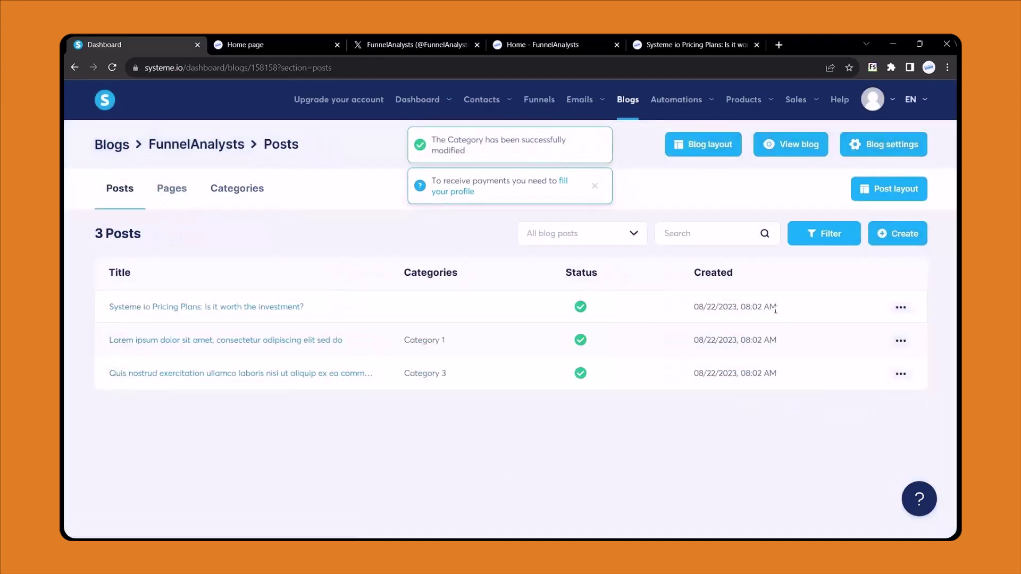
click(899, 308)
click(854, 398)
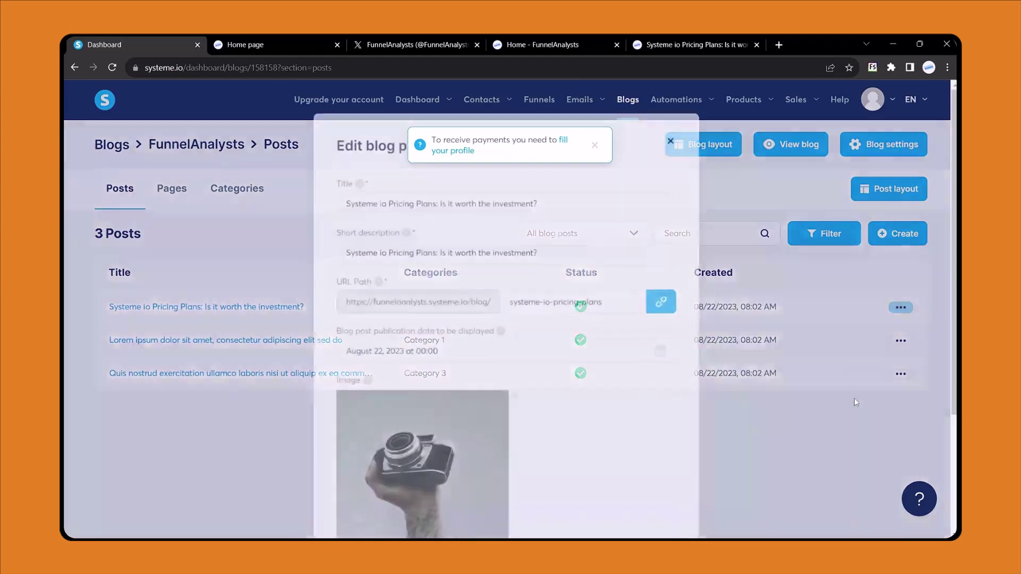
scroll(433, 456, down, 2)
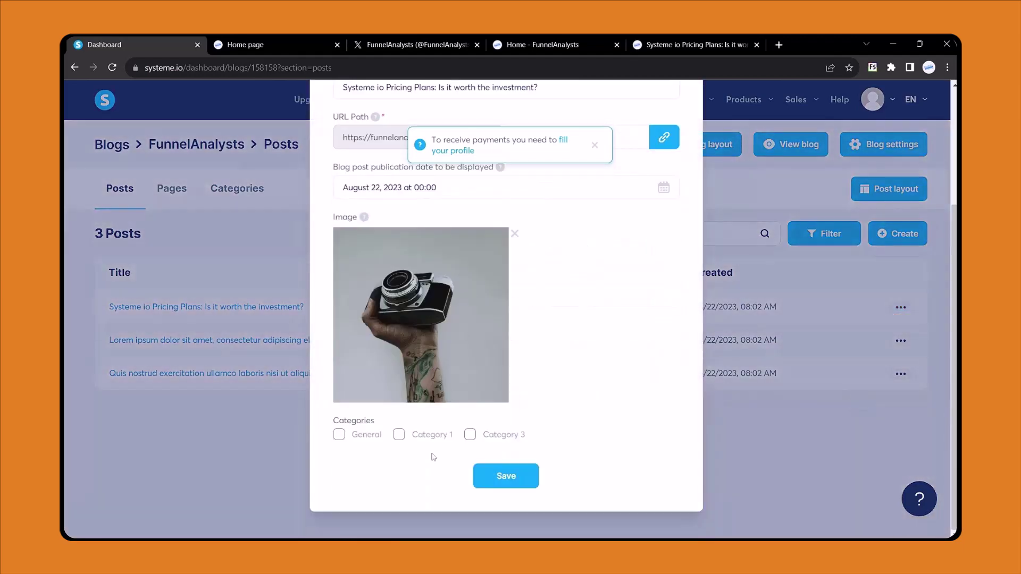
click(354, 435)
click(504, 478)
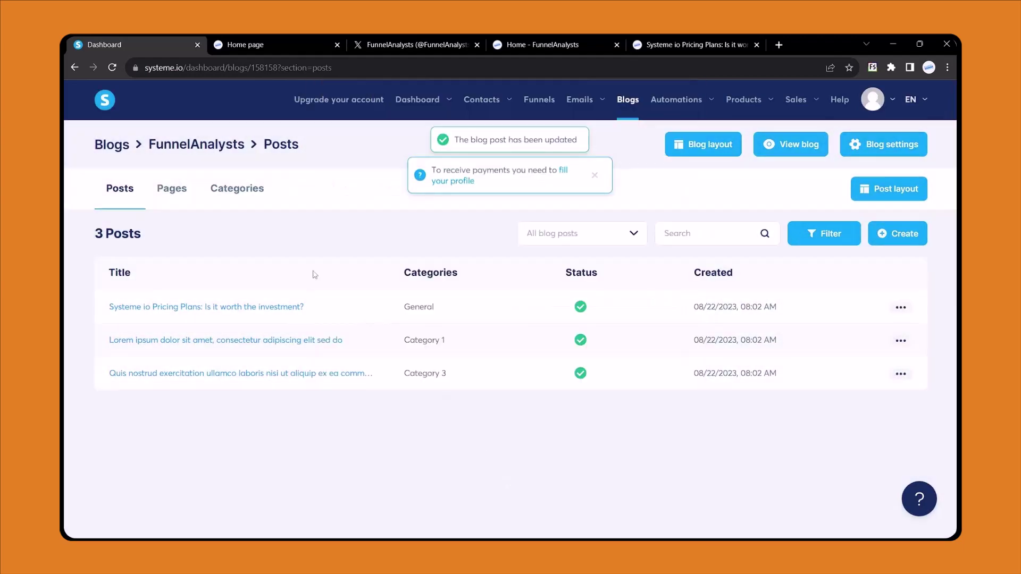
Open the "Systeme io Pricing Plans: Is it worth the investment?" post for editing and delete its placeholder paragraphs, headline and bulleted list above the last text block
click(183, 307)
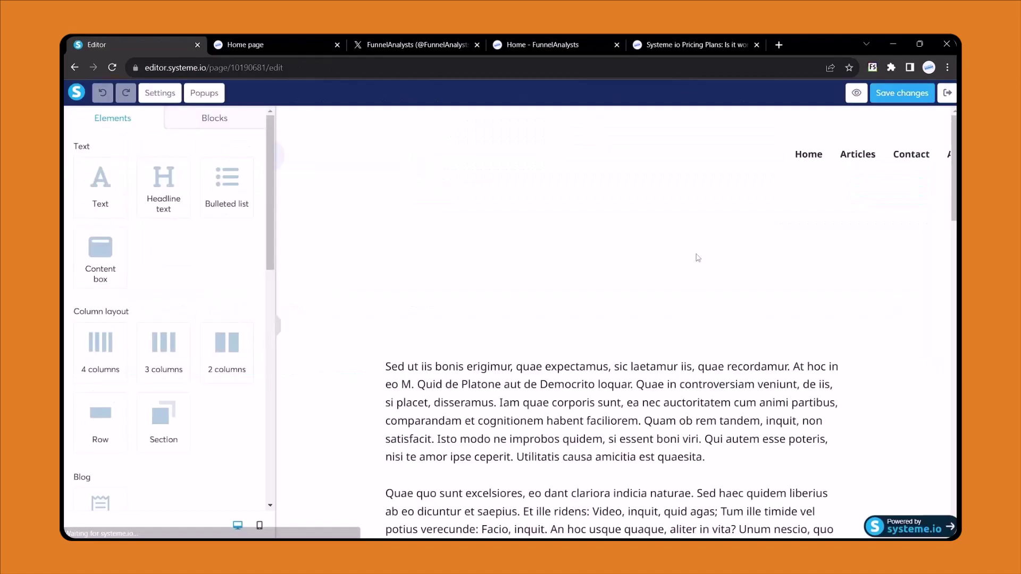
scroll(520, 366, down, 10)
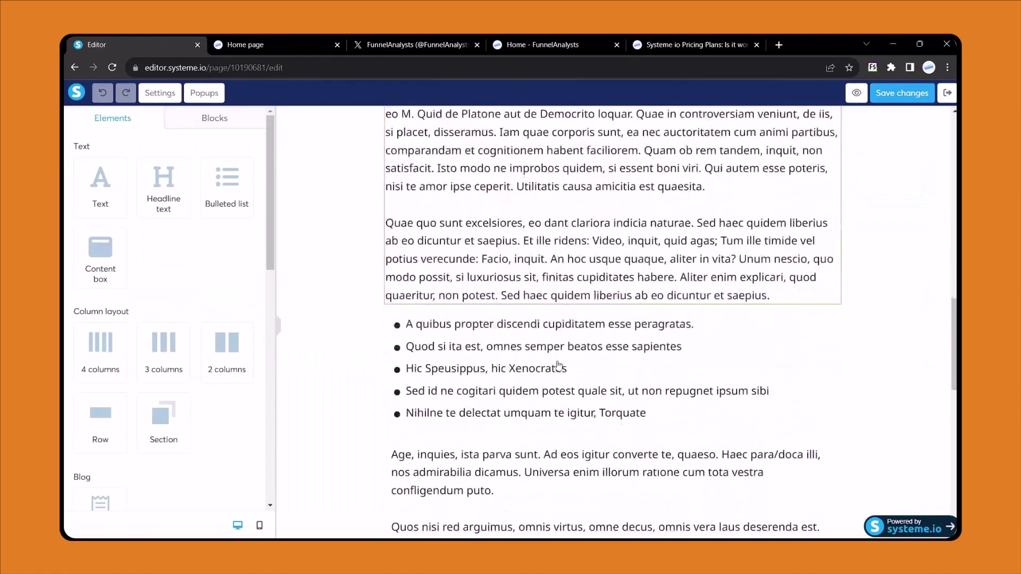
scroll(557, 364, up, 8)
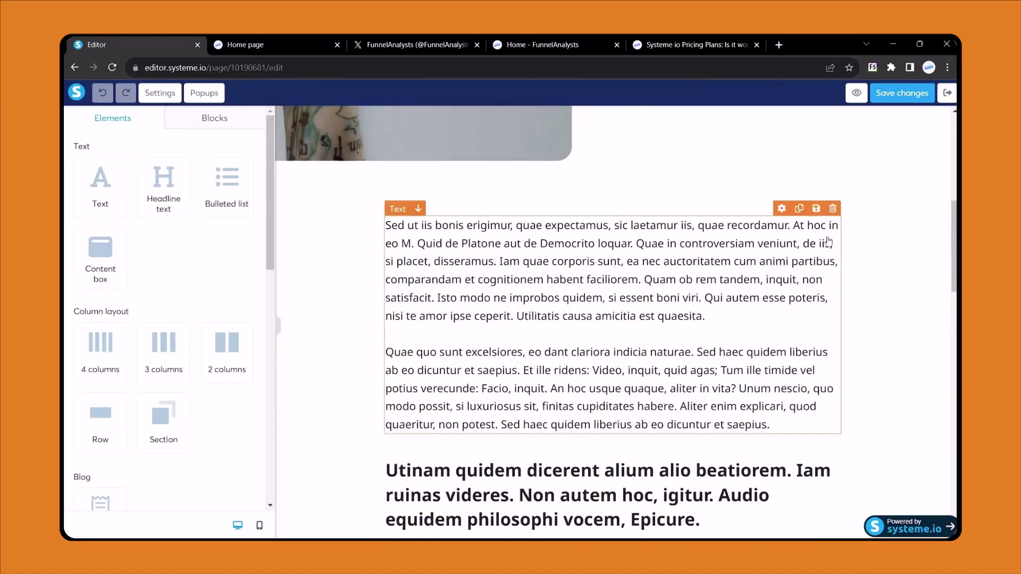
click(834, 210)
key(Return)
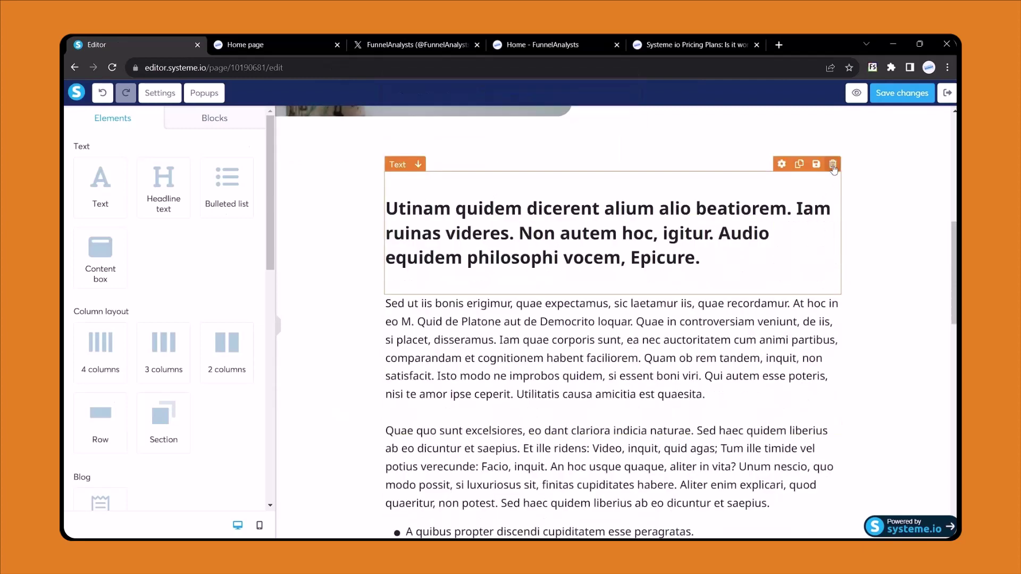
click(833, 164)
click(568, 135)
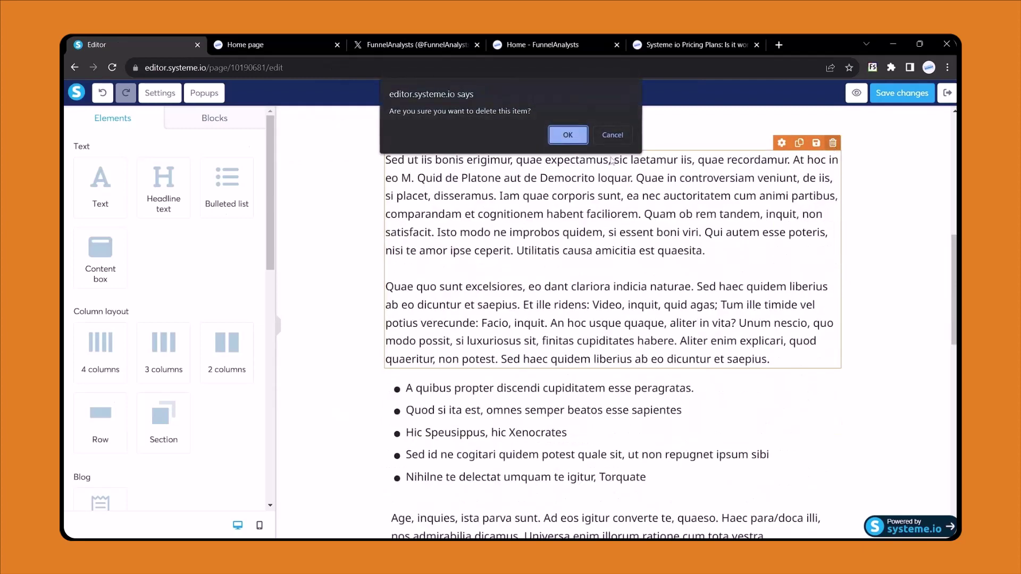
click(568, 135)
click(568, 135)
Copy the published funnelanalysts.com pricing article's text from "If you're looking for" through the Systeme.io Pricing Plans Overview paragraph
click(659, 44)
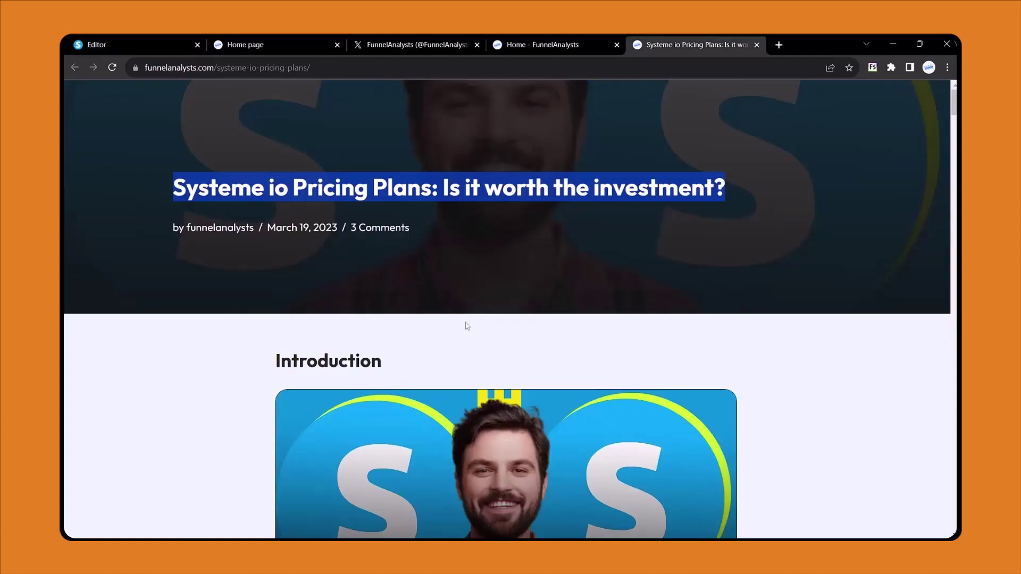
scroll(322, 262, down, 5)
drag(274, 219, 372, 537)
key(ctrl+c)
click(316, 247)
scroll(315, 248, down, 2)
scroll(316, 247, up, 1)
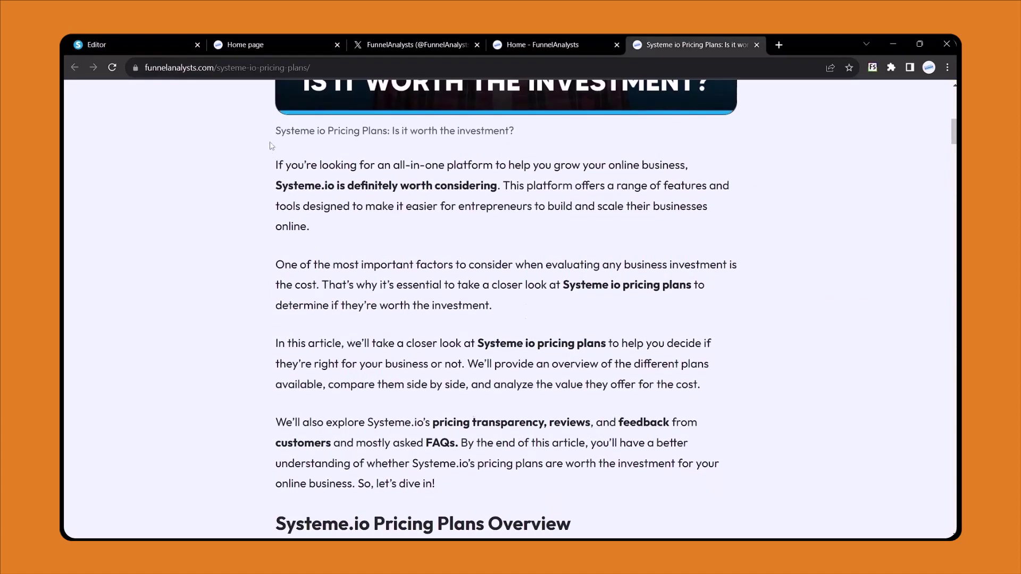
drag(275, 166, 417, 227)
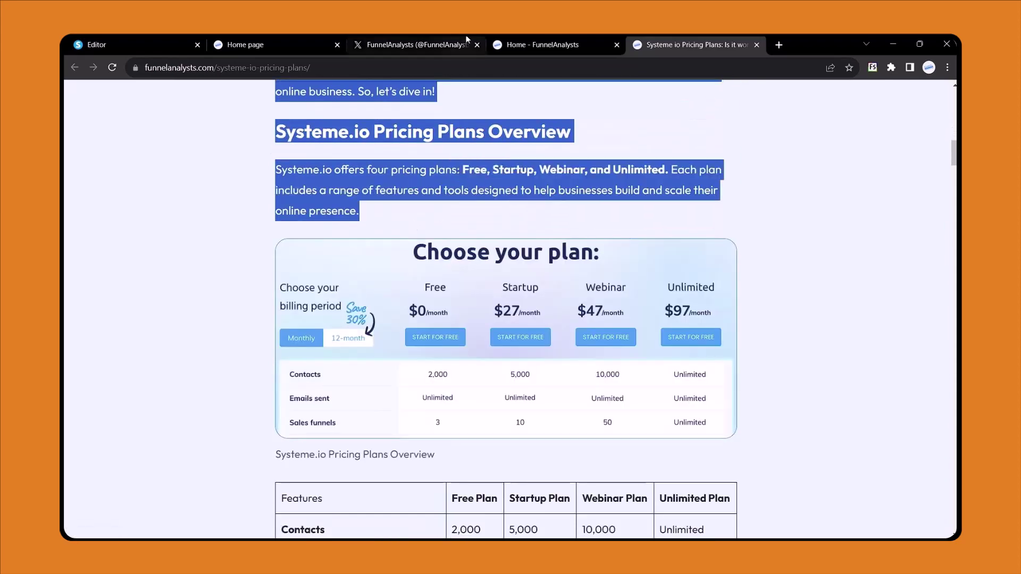
Replace all the placeholder text in the post's remaining body text block with the copied article text
click(162, 43)
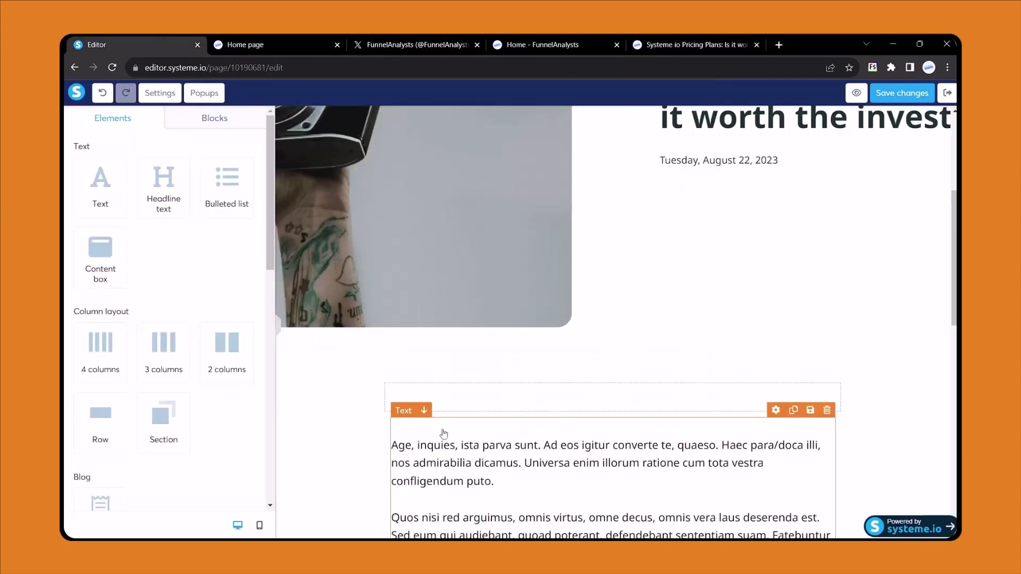
scroll(445, 433, down, 4)
triple_click(479, 287)
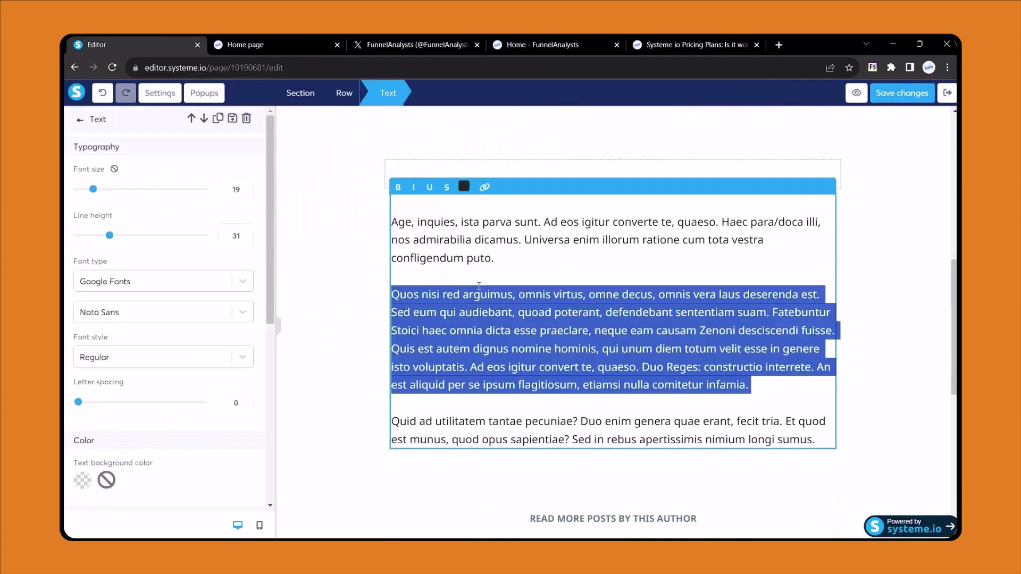
key(ctrl+a)
key(ctrl+v)
scroll(478, 286, down, 3)
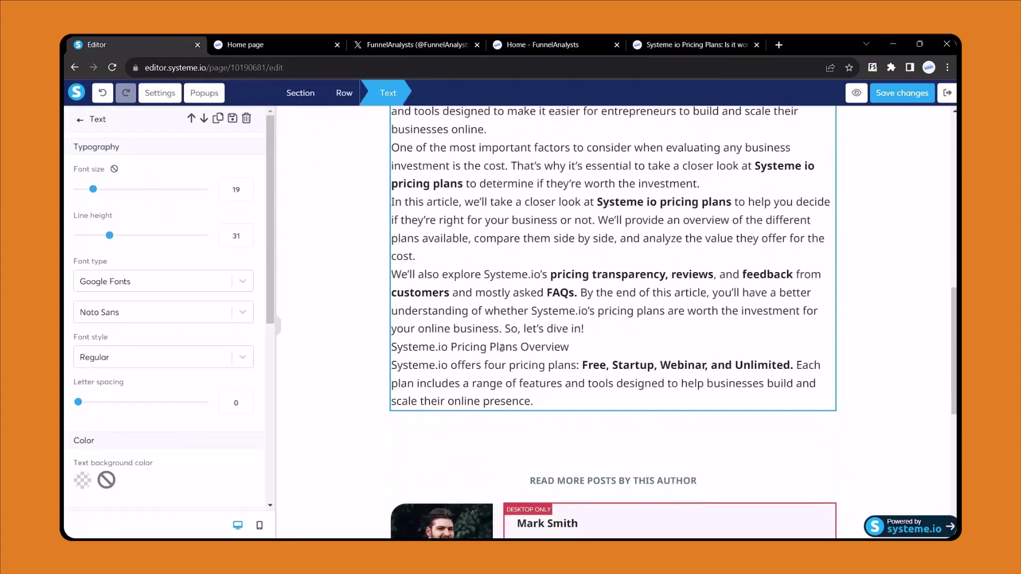
scroll(342, 291, up, 4)
click(343, 292)
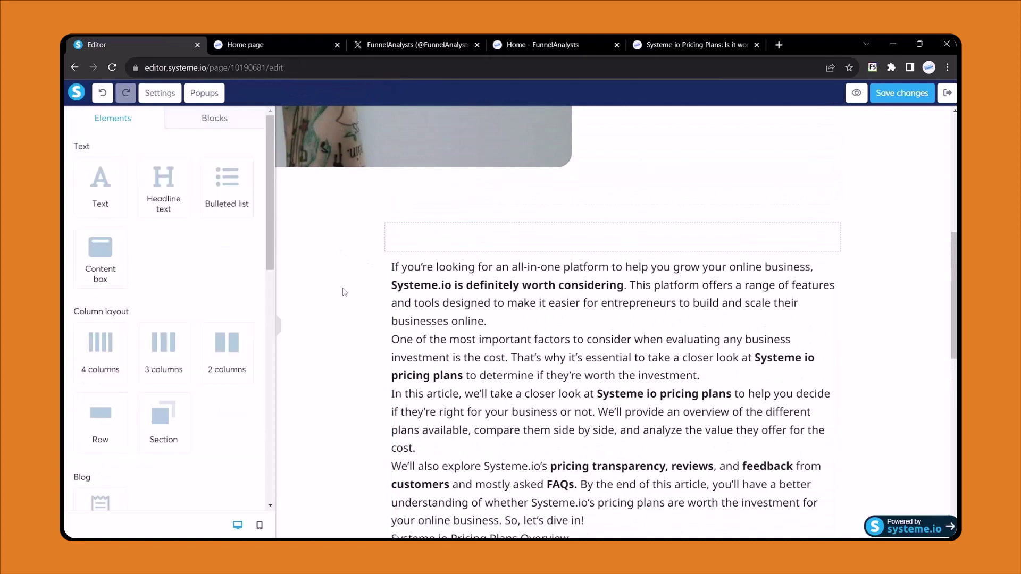
Add an image element above the article text and fill it with the existing business-concept hand-and-graph JPG
scroll(485, 328, down, 5)
scroll(485, 326, up, 3)
scroll(485, 327, up, 1)
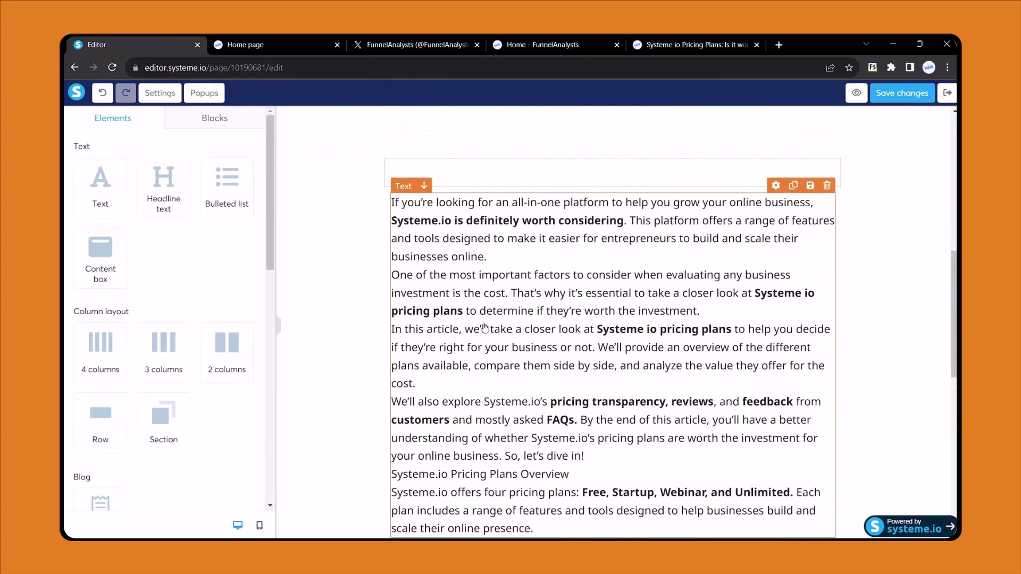
scroll(484, 327, up, 1)
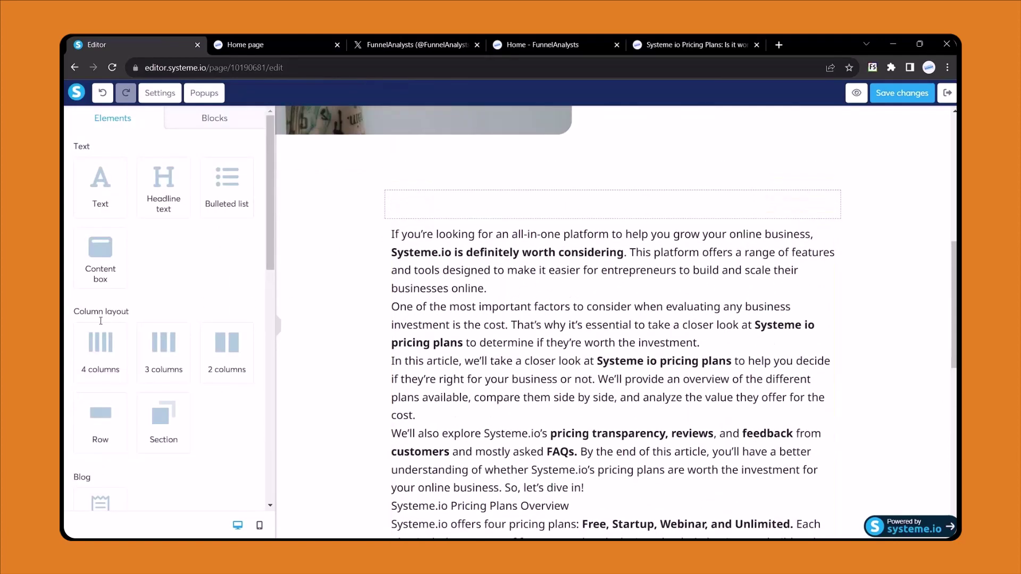
scroll(100, 320, down, 6)
drag(100, 362, 575, 292)
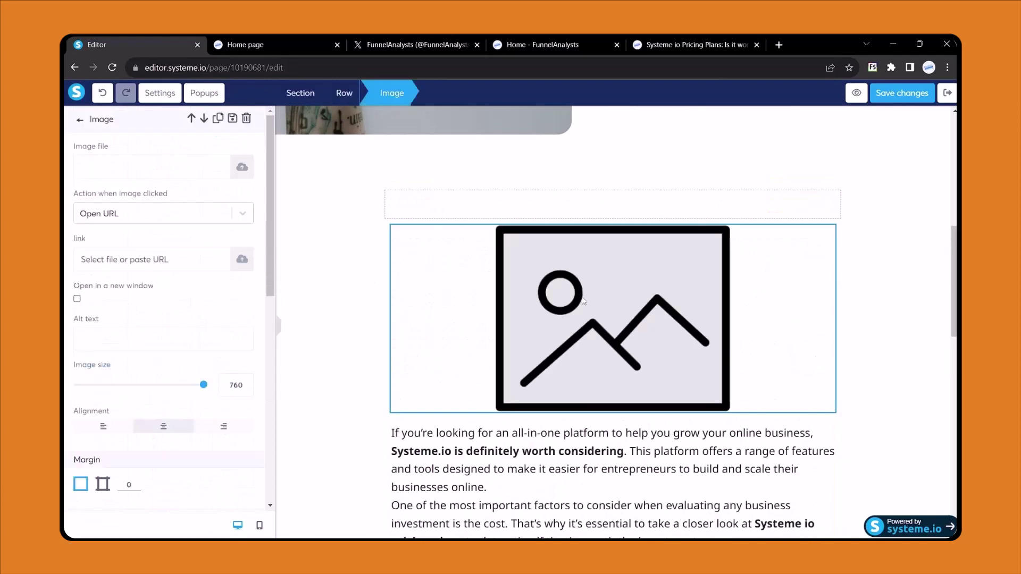
click(242, 167)
click(569, 156)
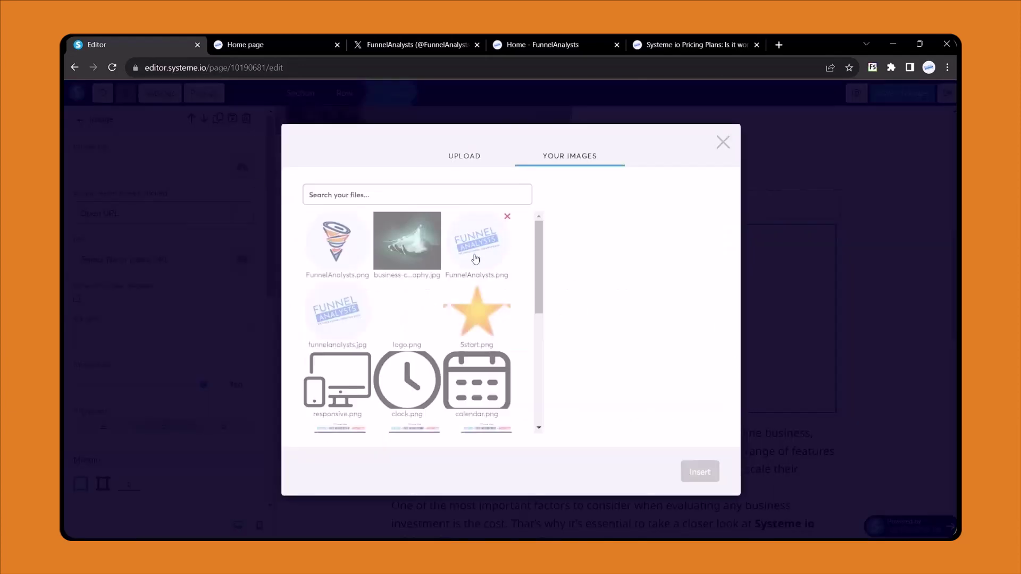
double_click(407, 240)
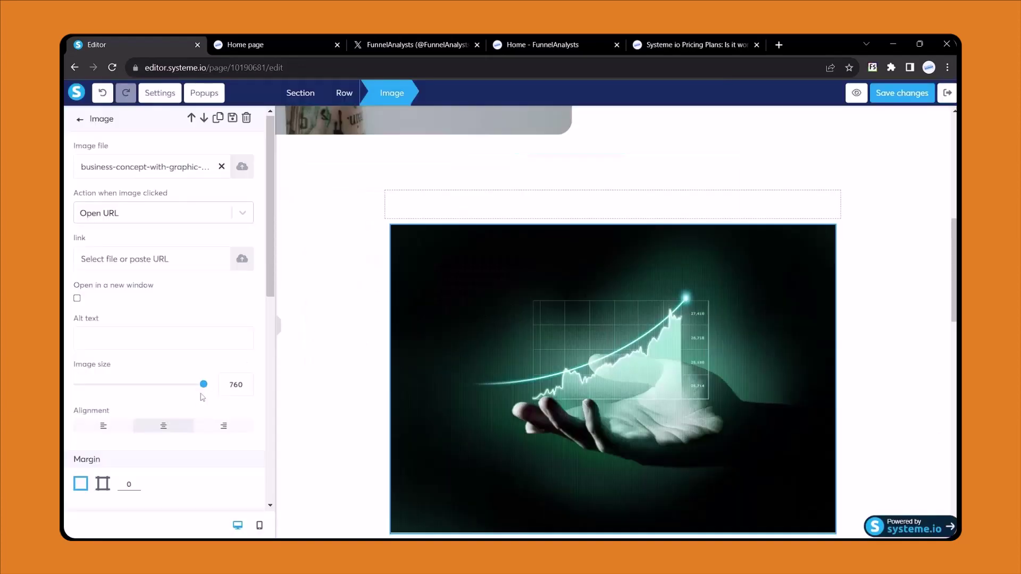
Reduce the hand-and-graph image's size to 259 and align it left
drag(205, 388, 122, 387)
click(103, 425)
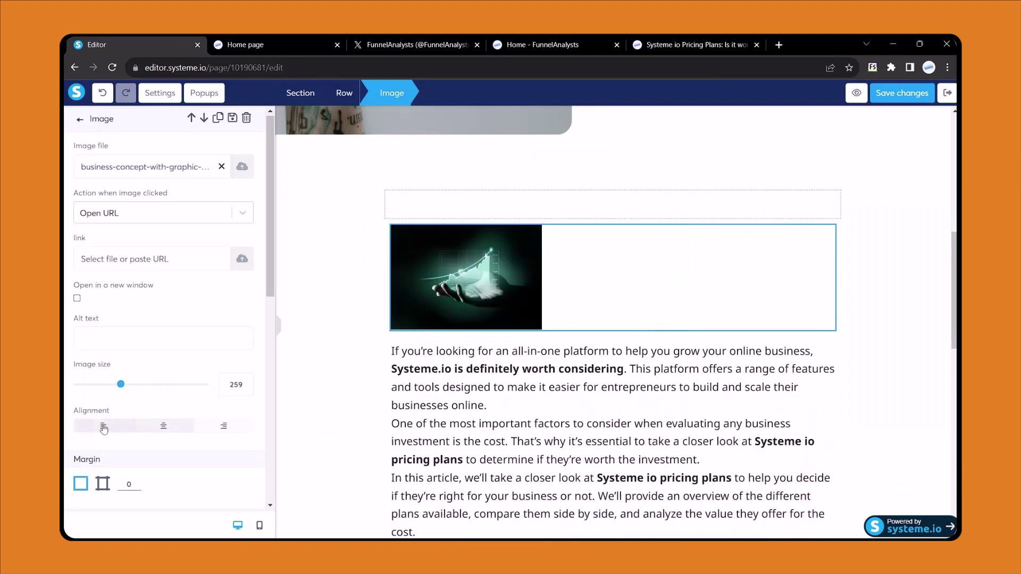
key(Escape)
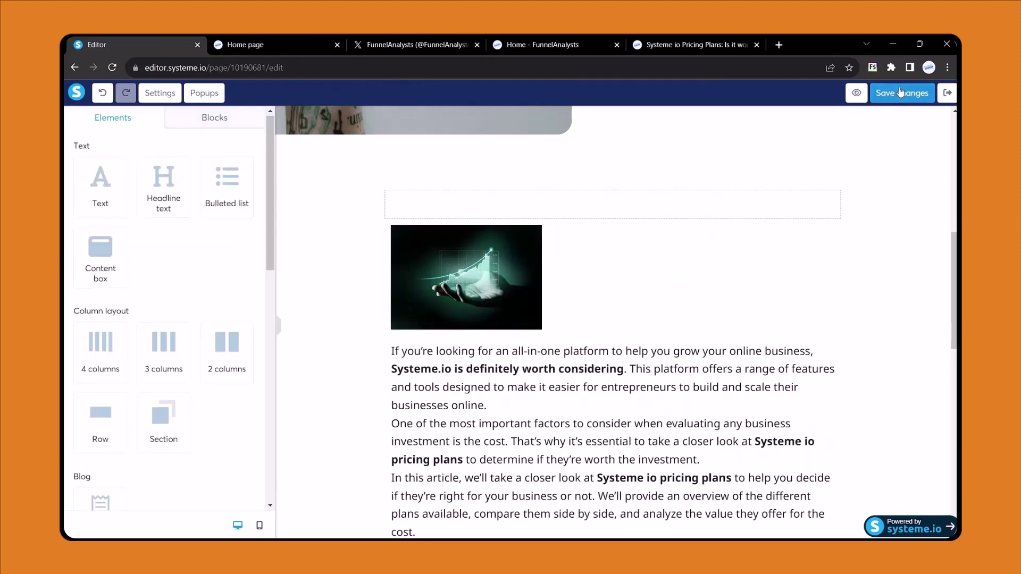
Replace the author photo's background image with FunnelAnalysts.png and display it as Fill 100% width
scroll(600, 372, down, 4)
scroll(599, 372, down, 5)
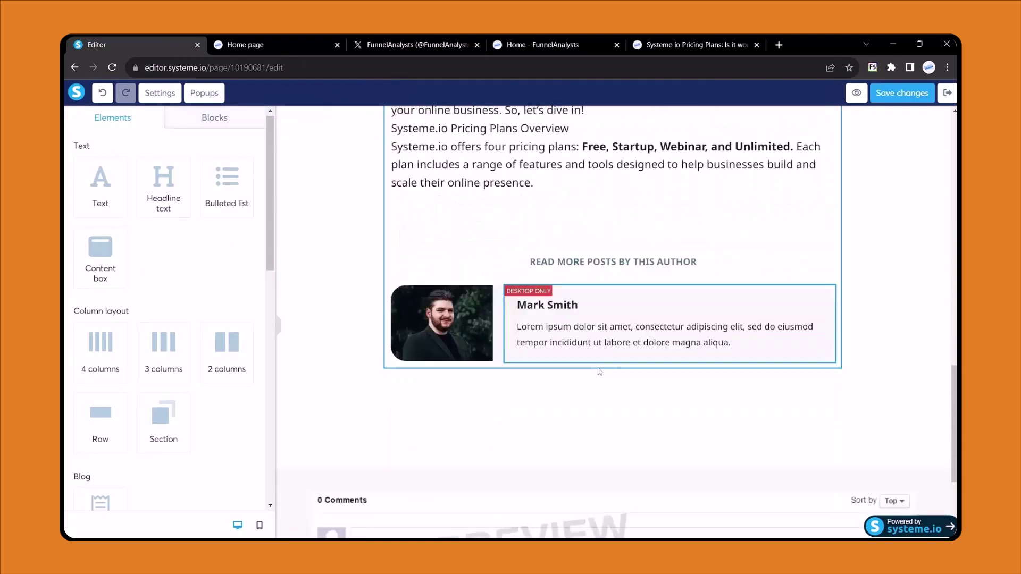
scroll(576, 298, up, 1)
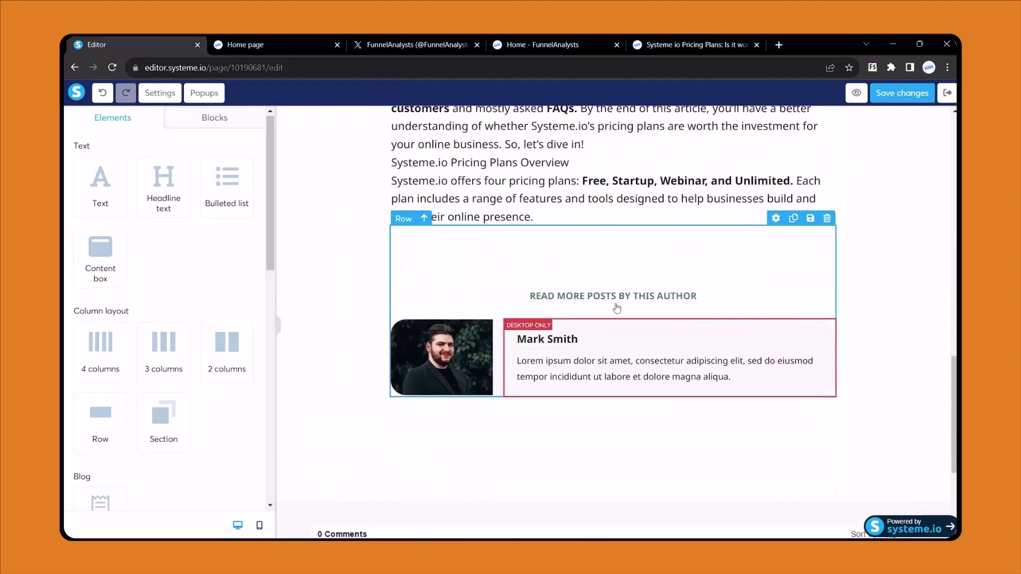
click(439, 367)
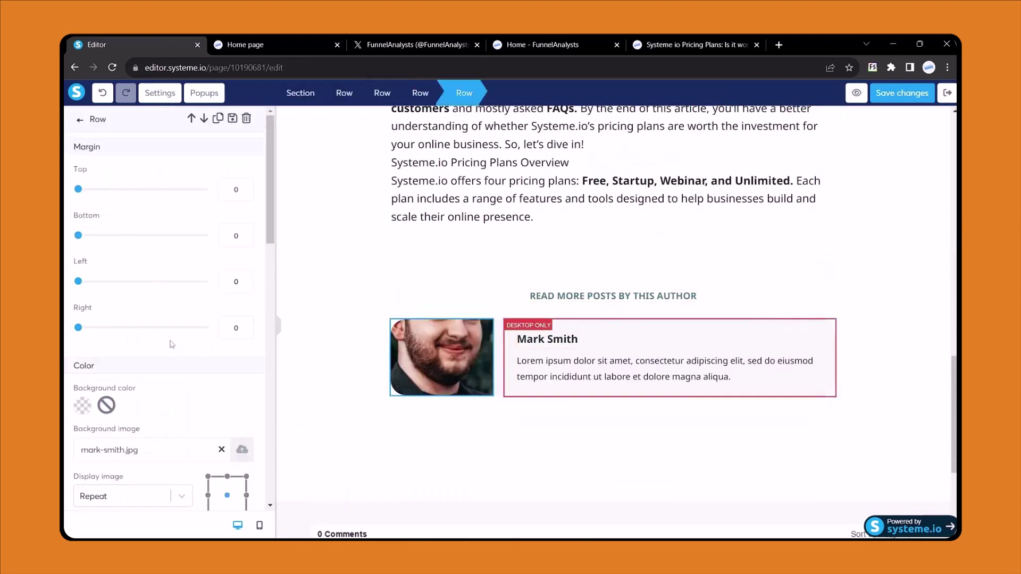
scroll(165, 343, down, 3)
click(243, 298)
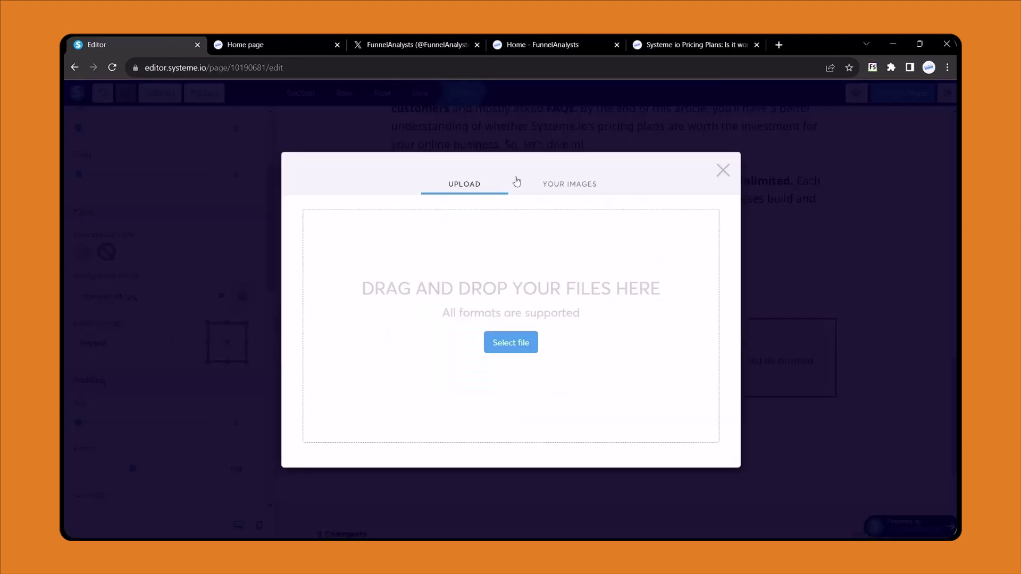
click(563, 183)
click(338, 242)
click(127, 342)
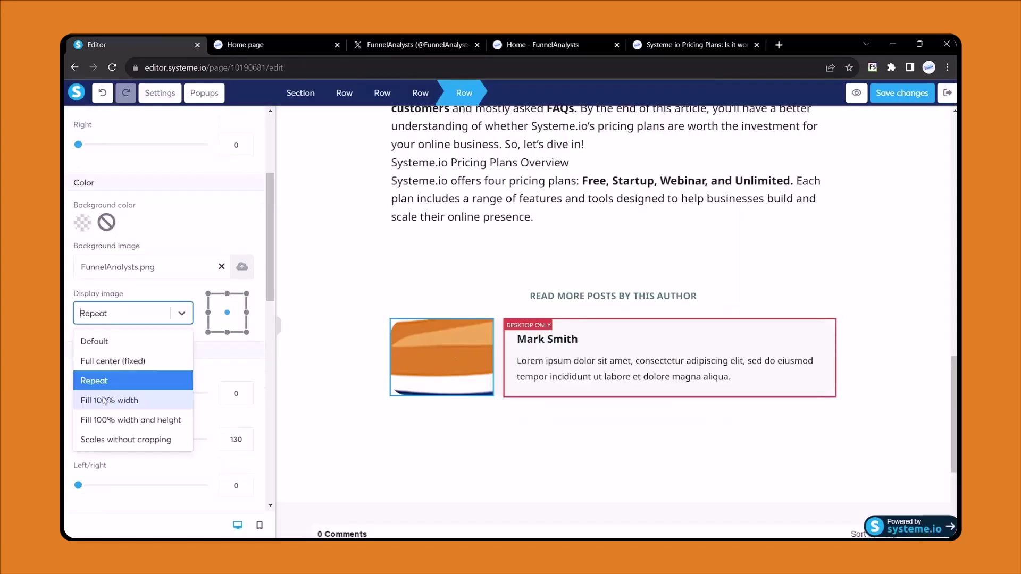
click(104, 397)
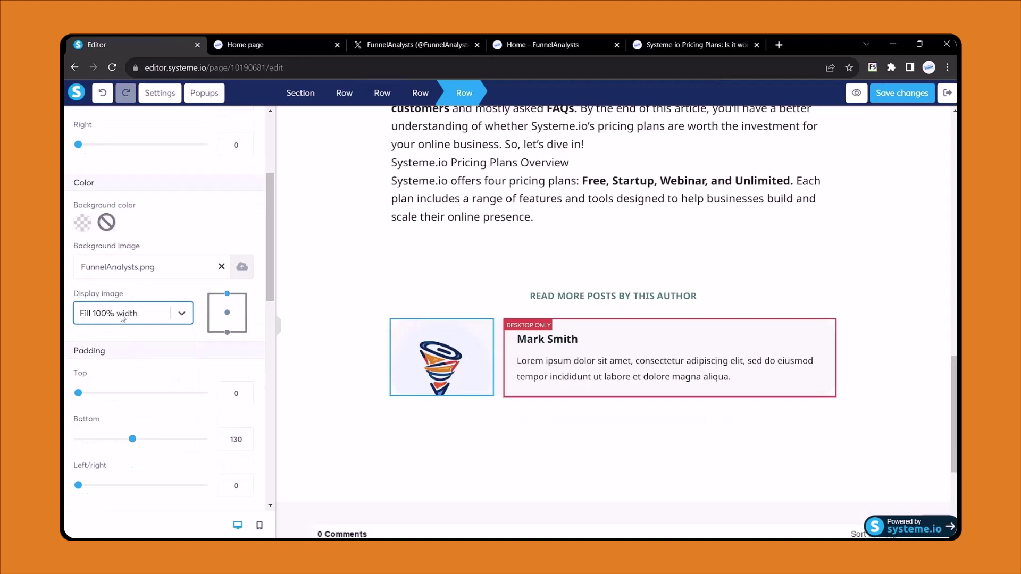
click(379, 350)
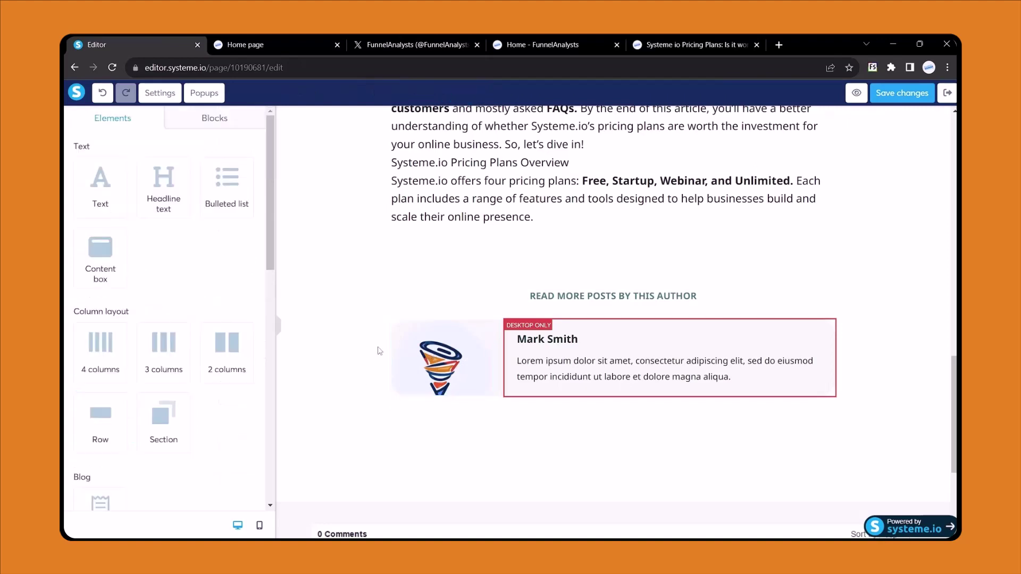
Centre the FunnelAnalysts.png background image within the author picture row
click(380, 351)
scroll(175, 319, down, 2)
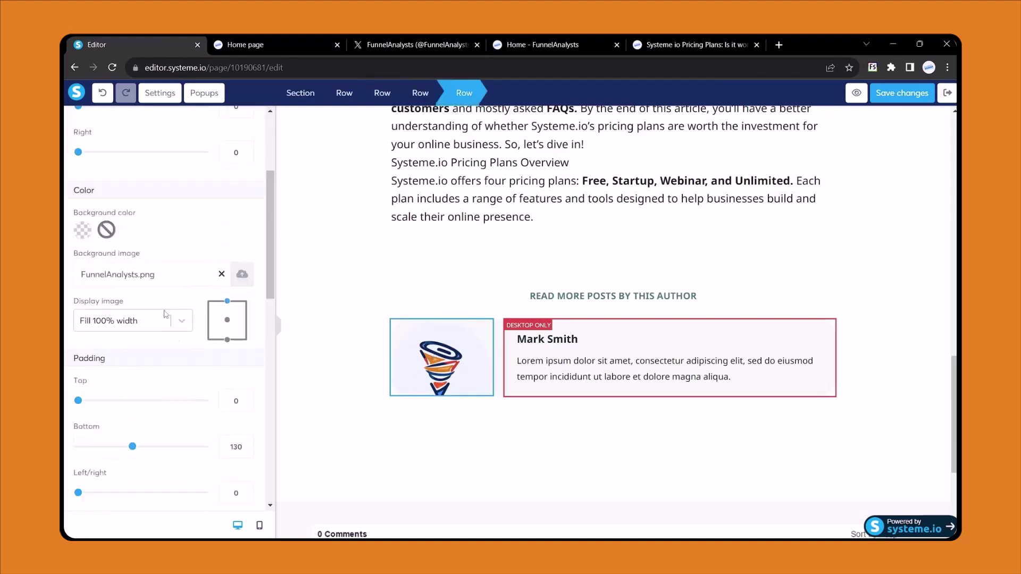
click(227, 321)
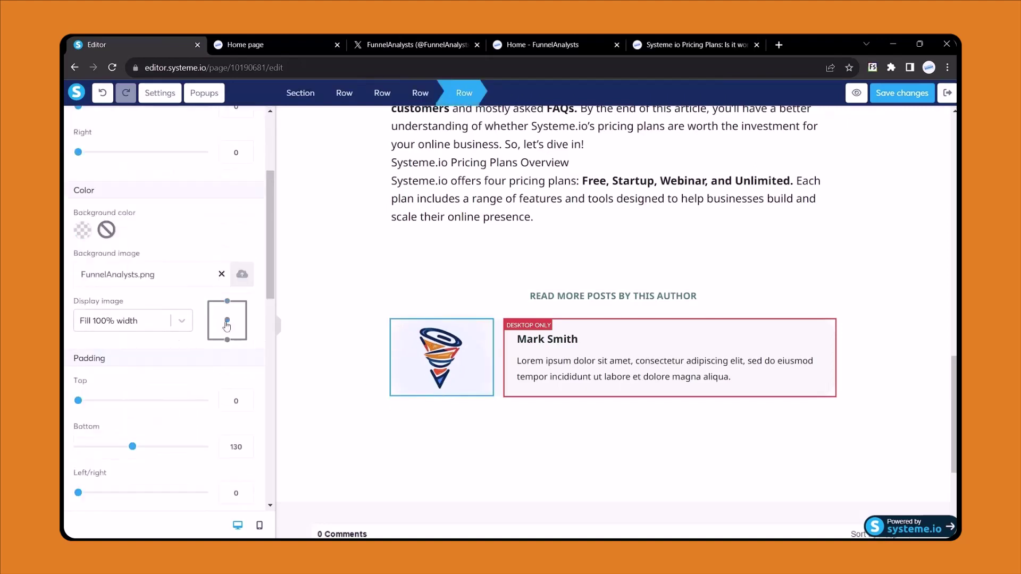
click(336, 325)
Replace the author's name beside the logo with "FunnelAnalysts"
click(571, 340)
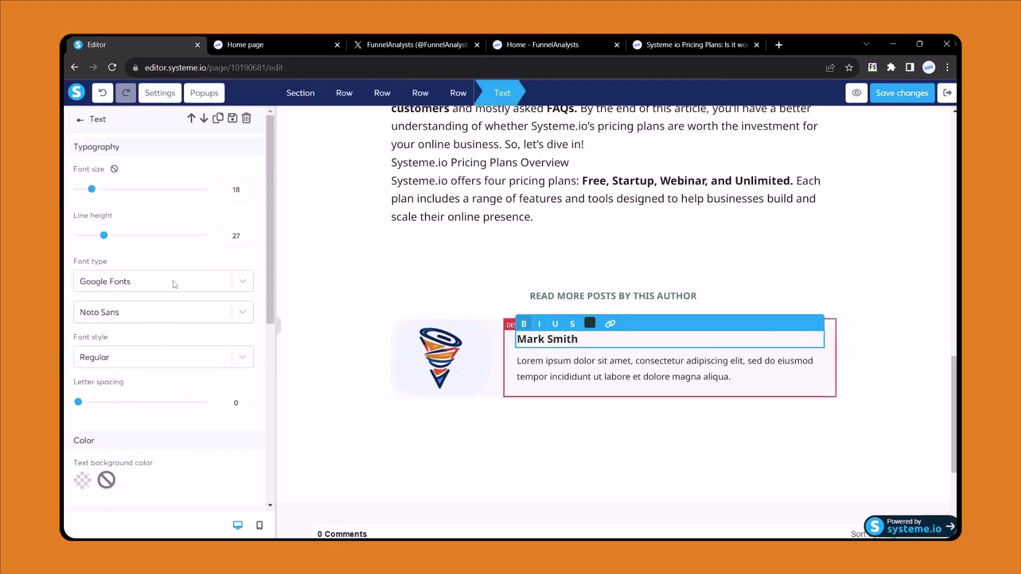
drag(579, 339, 517, 339)
text(Funnela)
key(BackSpace)
text(Analysts)
Change the author description to "We help you to make your funnel creation very easy using systeme.io", save the post and exit the editor
triple_click(598, 370)
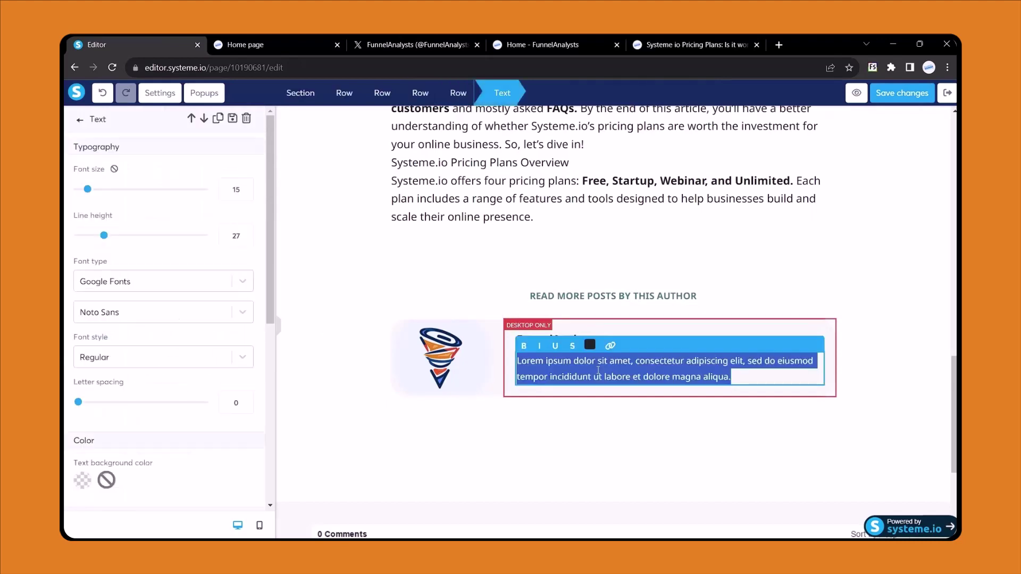
text(We help you to )
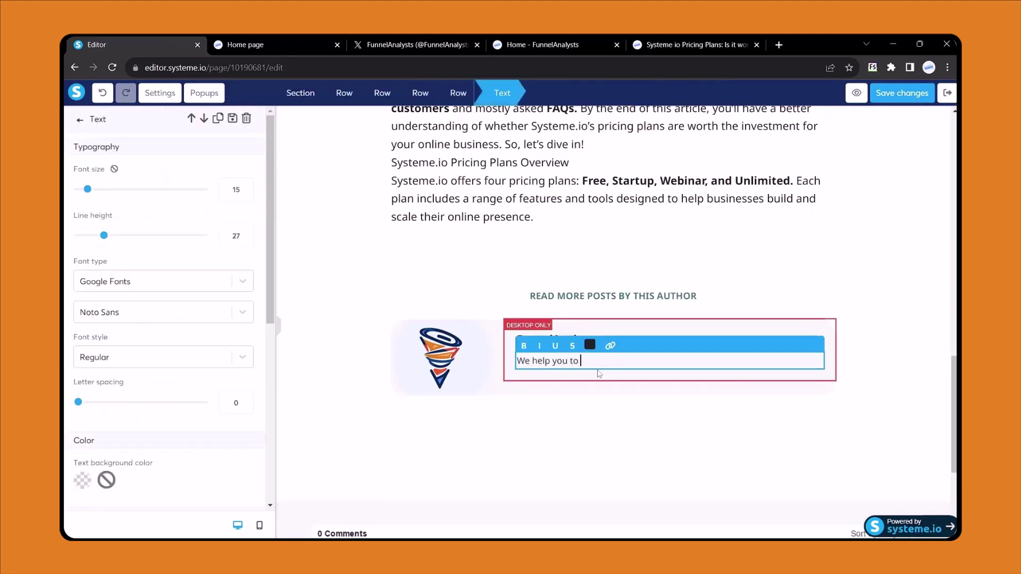
text(make your funnel c)
text(reation very easy using sys)
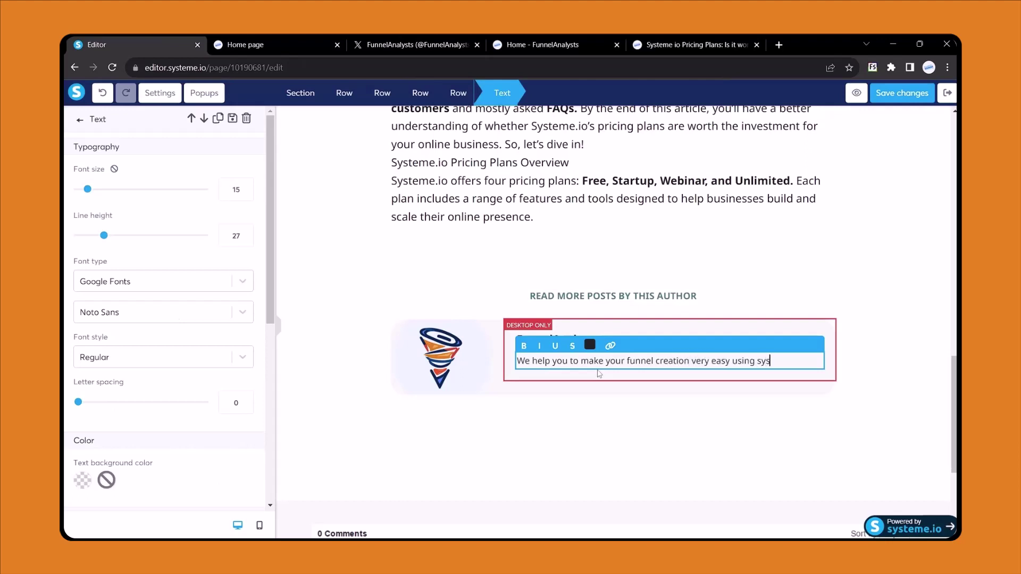
text(teme.io)
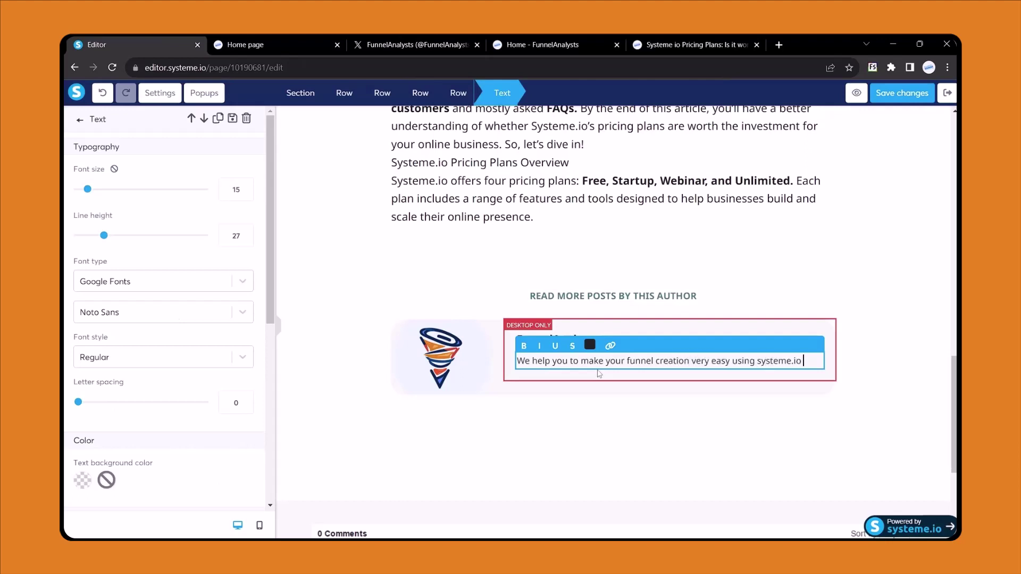
click(897, 98)
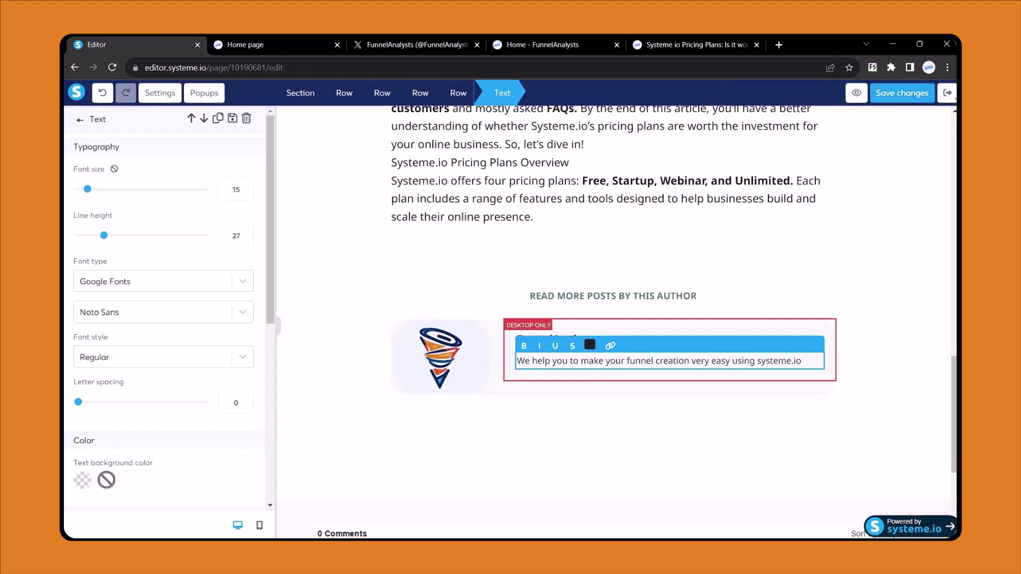
click(947, 93)
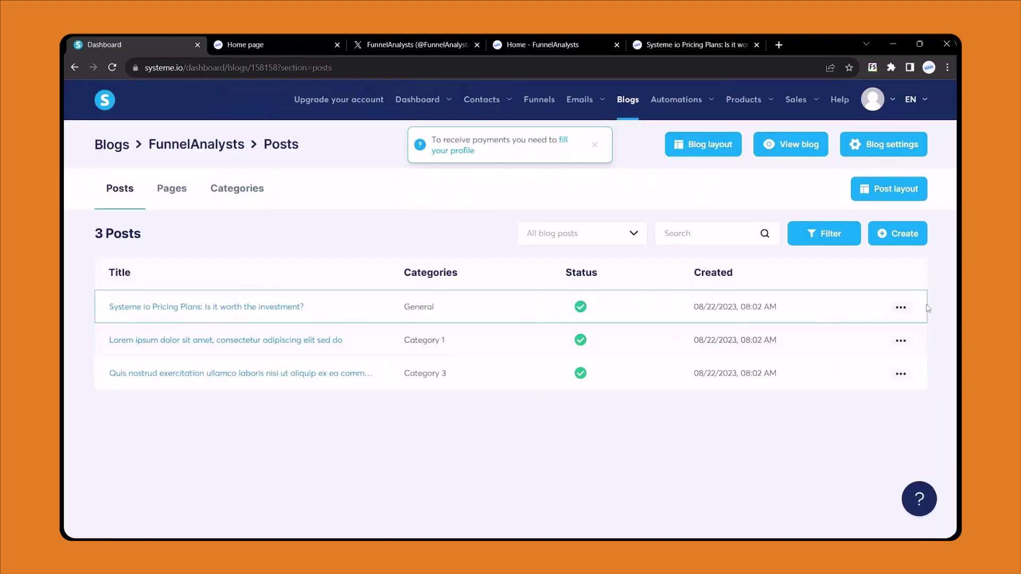
View the published "Systeme io Pricing Plans: Is it worth the investment?" post and examine its header, image and body content
click(900, 307)
click(851, 312)
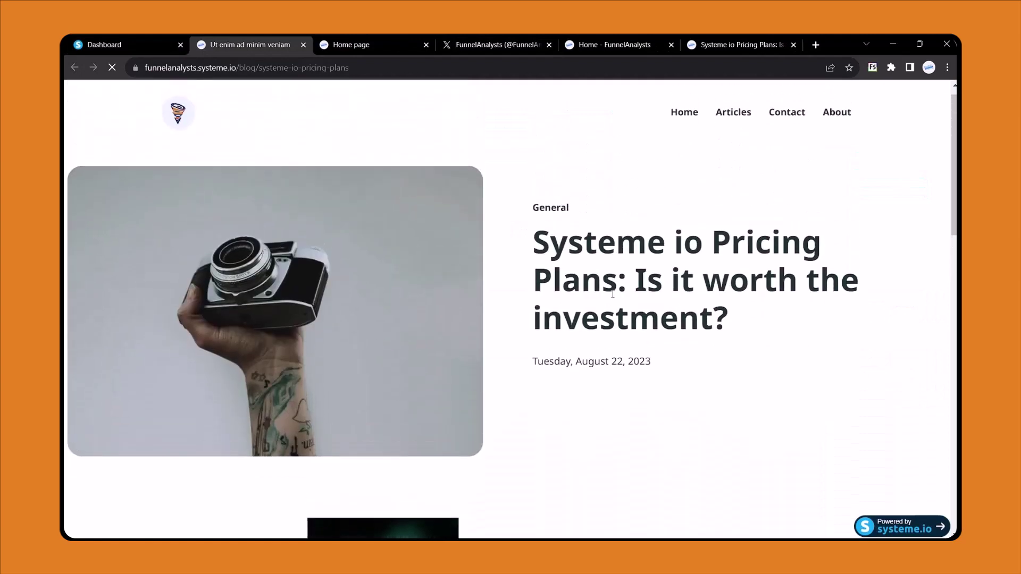
scroll(317, 173, down, 3)
scroll(335, 178, down, 4)
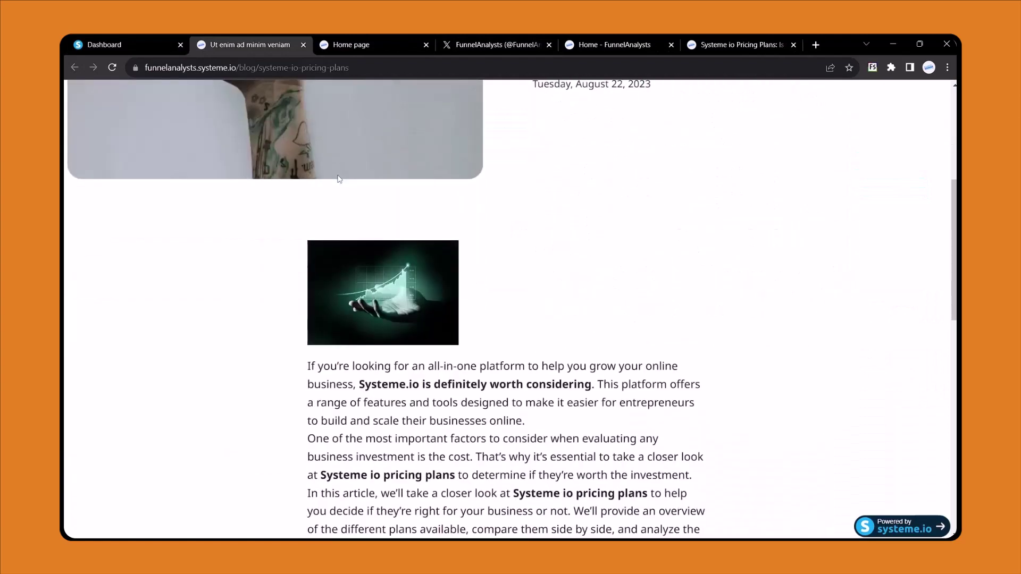
scroll(335, 170, up, 5)
scroll(319, 176, down, 6)
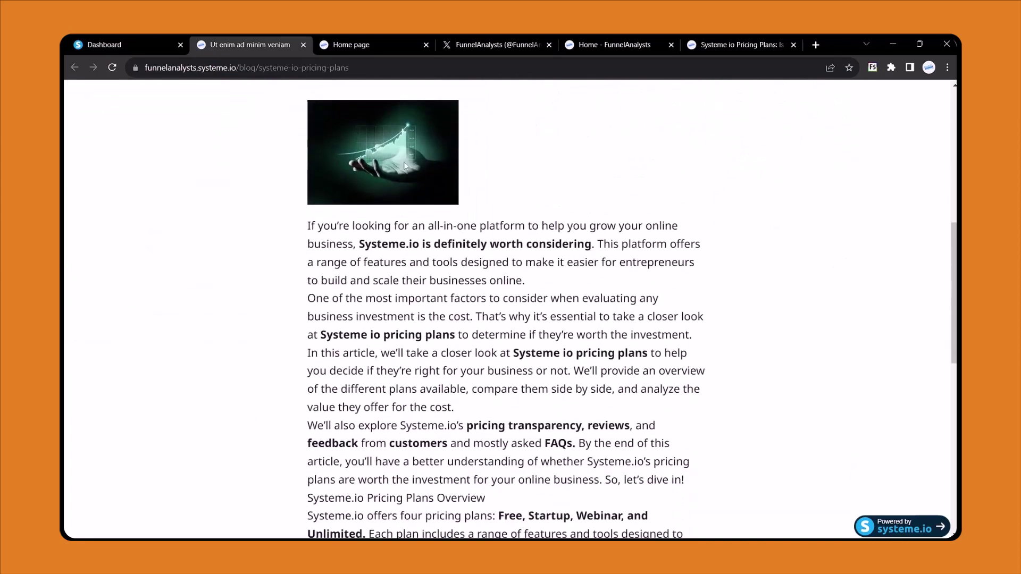
scroll(433, 237, down, 5)
scroll(433, 235, up, 12)
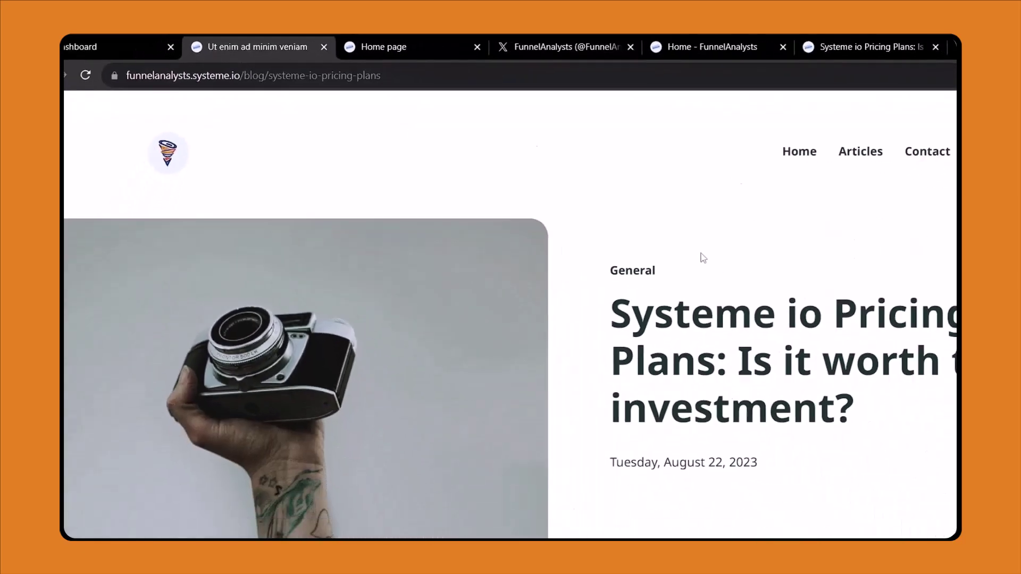
Copy the published post's headline and open the Systeme io Pricing Plans post in the editor
drag(535, 257, 726, 331)
key(ctrl+c)
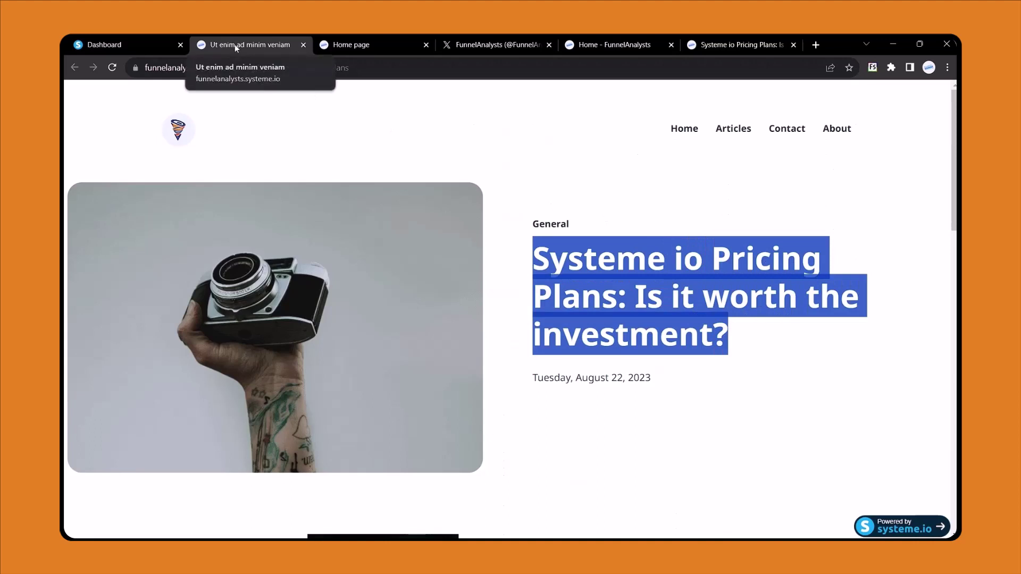
click(139, 42)
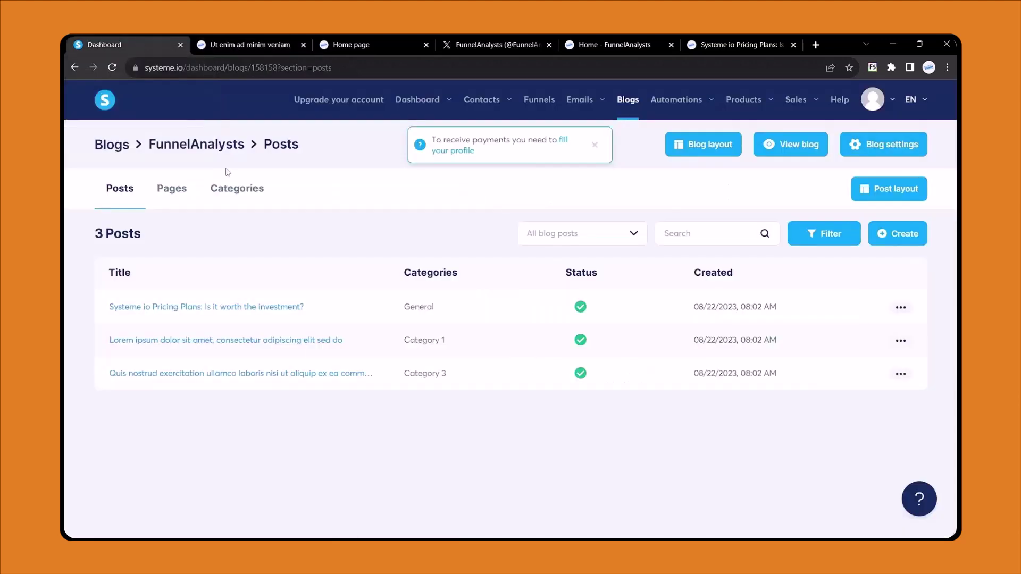
click(167, 306)
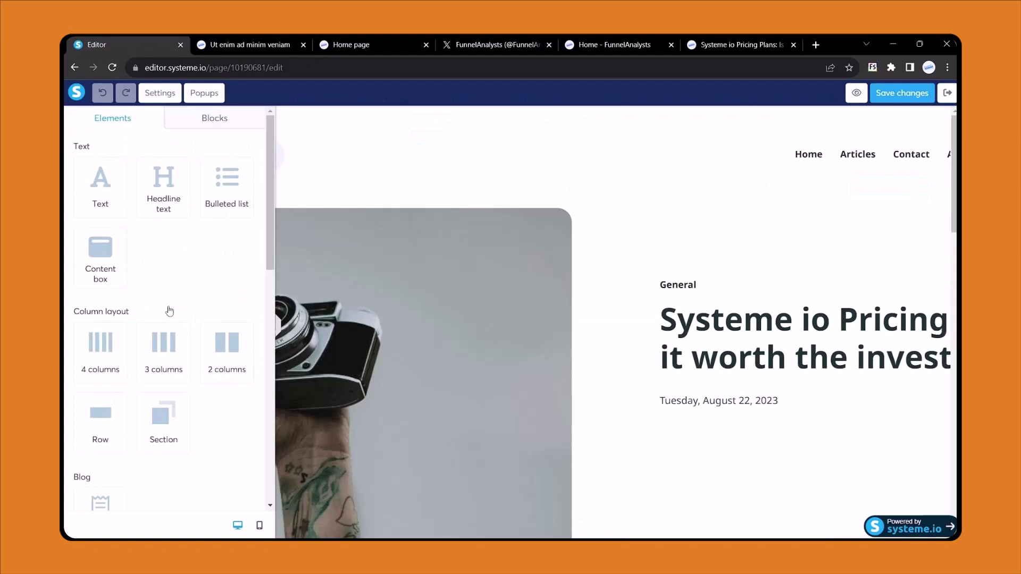
Replace the post's SEO title with the copied headline "Systeme io Pricing Plans: Is it worth the investment?"
click(160, 93)
scroll(127, 313, down, 4)
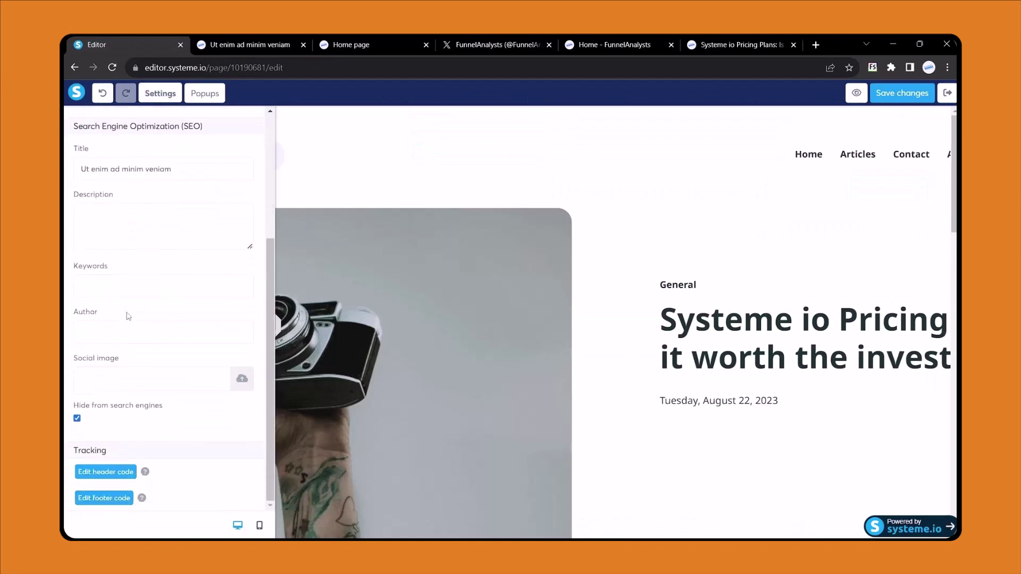
scroll(128, 315, up, 2)
double_click(99, 230)
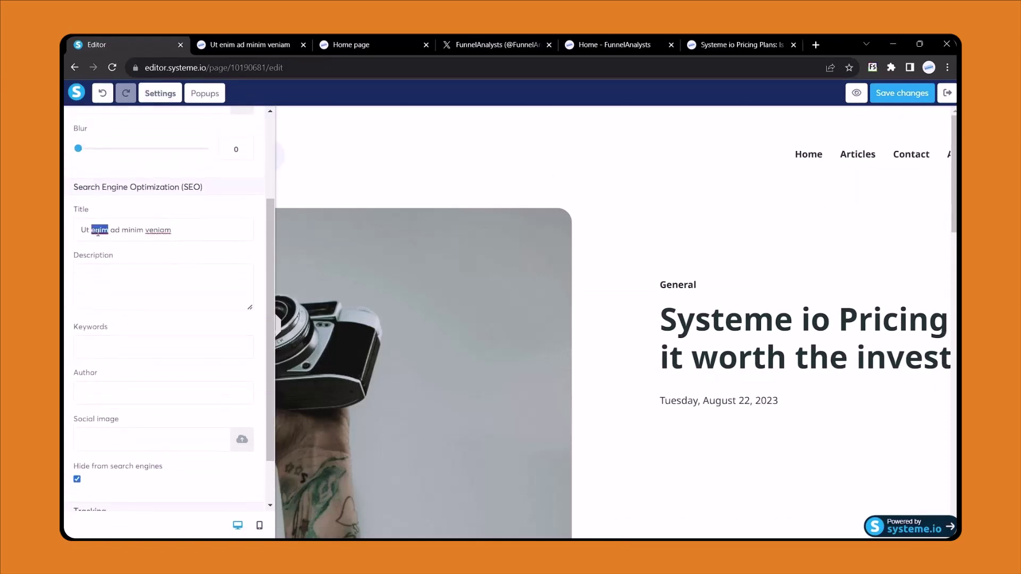
click(215, 38)
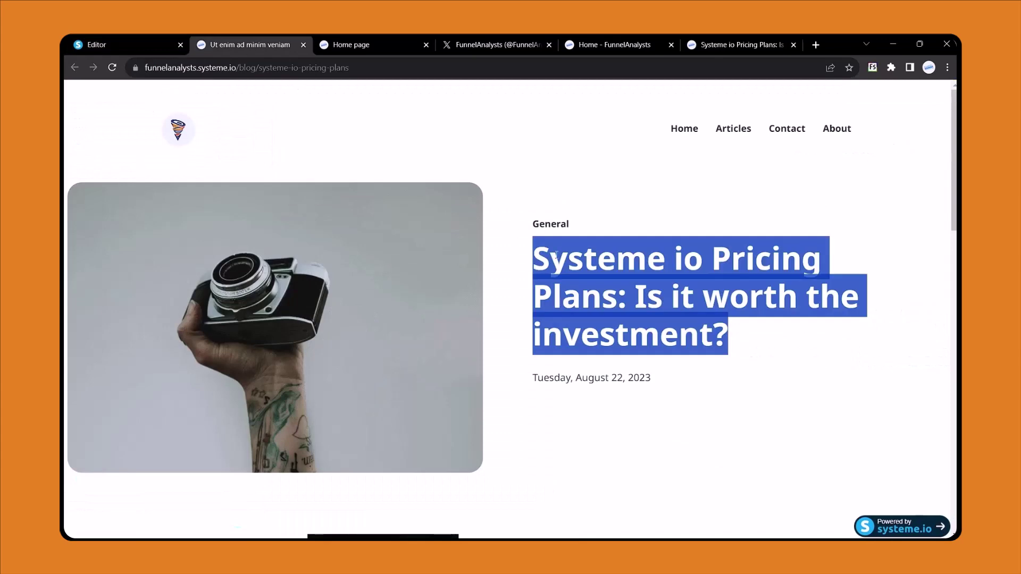
click(148, 43)
scroll(122, 252, up, 3)
key(ctrl+a)
key(ctrl+v)
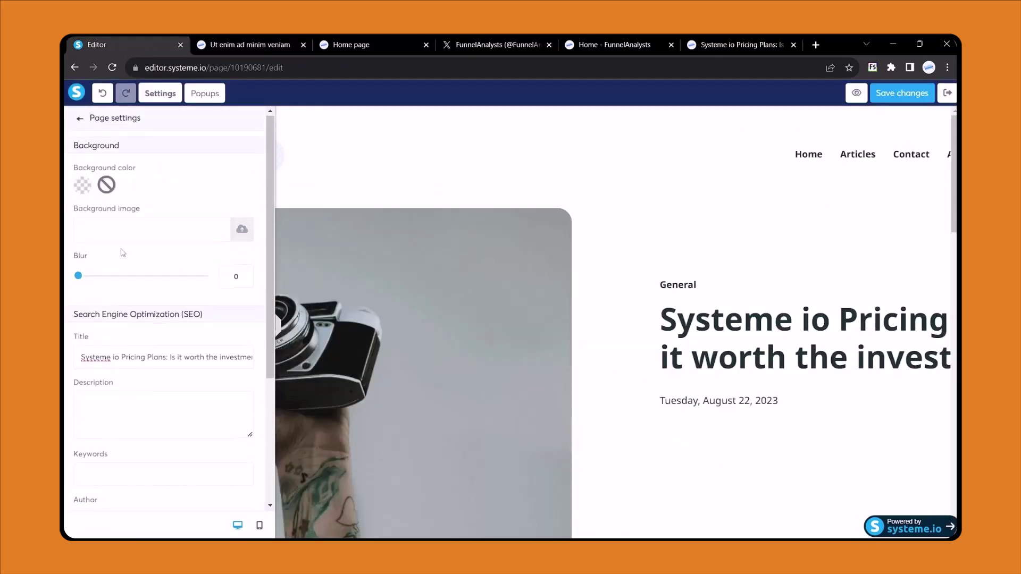
Set the post's SEO keywords to "systeme.io, pricing plan, systeme.io pricing plans," and the author to "FunnelAnalysts"
scroll(122, 252, down, 3)
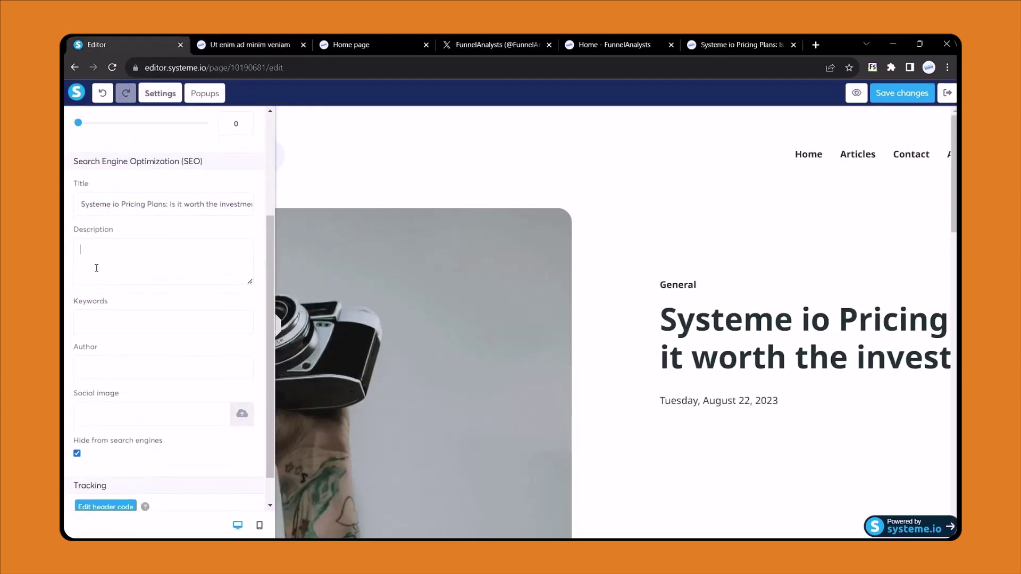
click(104, 332)
scroll(105, 336, down, 1)
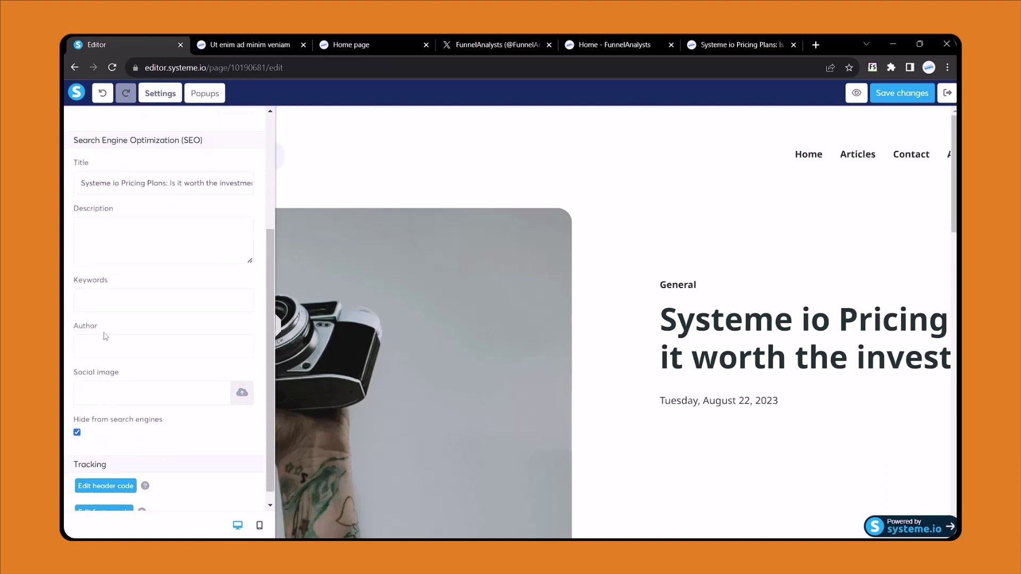
text(systeme.io)
key(BackSpace)
text(io, pricing plan, systeme.io pricing plans,)
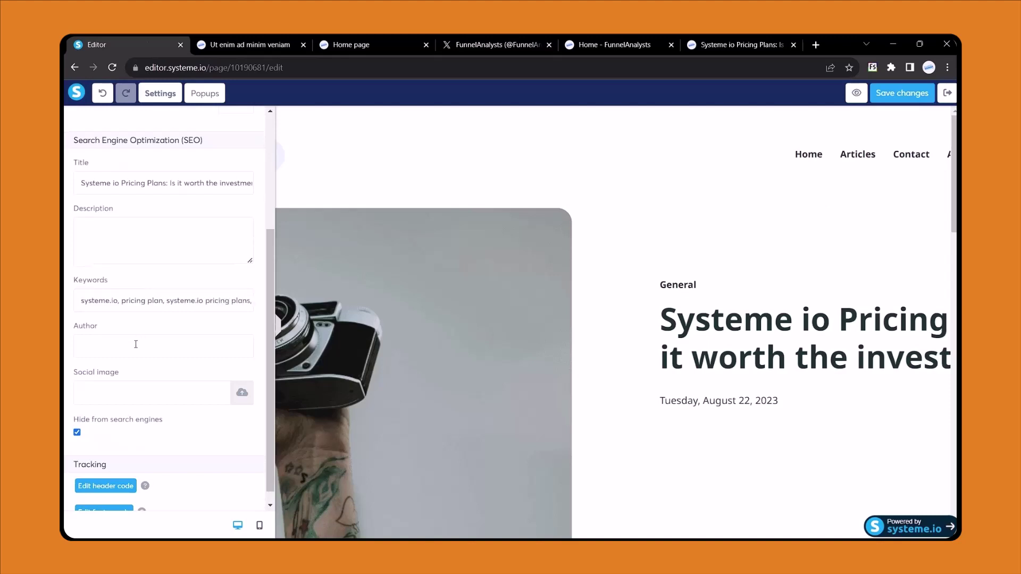
text(FunnelAnalysts)
Turn off hiding the post from search engines and save the changes
scroll(130, 373, down, 1)
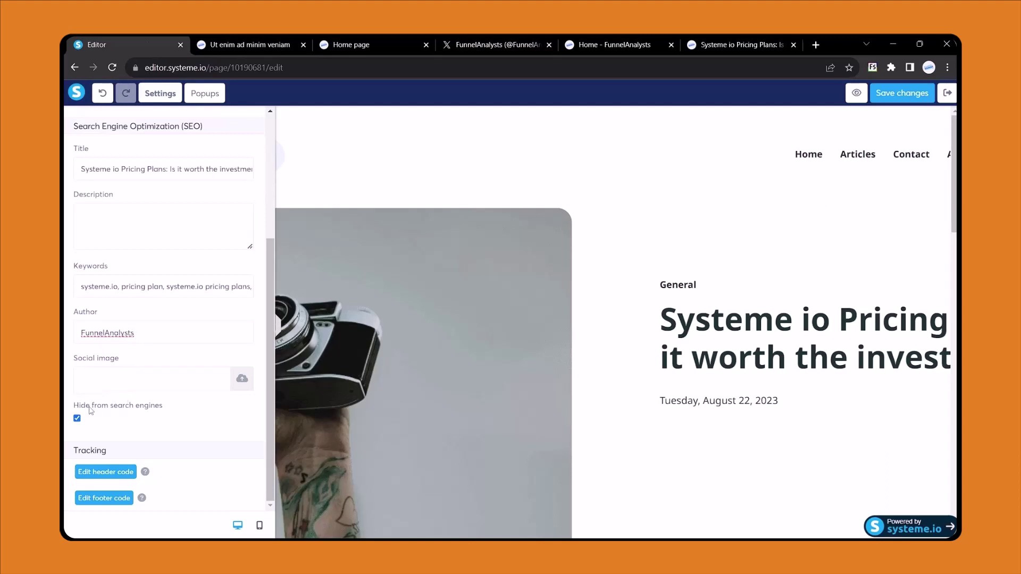
click(78, 419)
scroll(120, 364, up, 4)
click(913, 104)
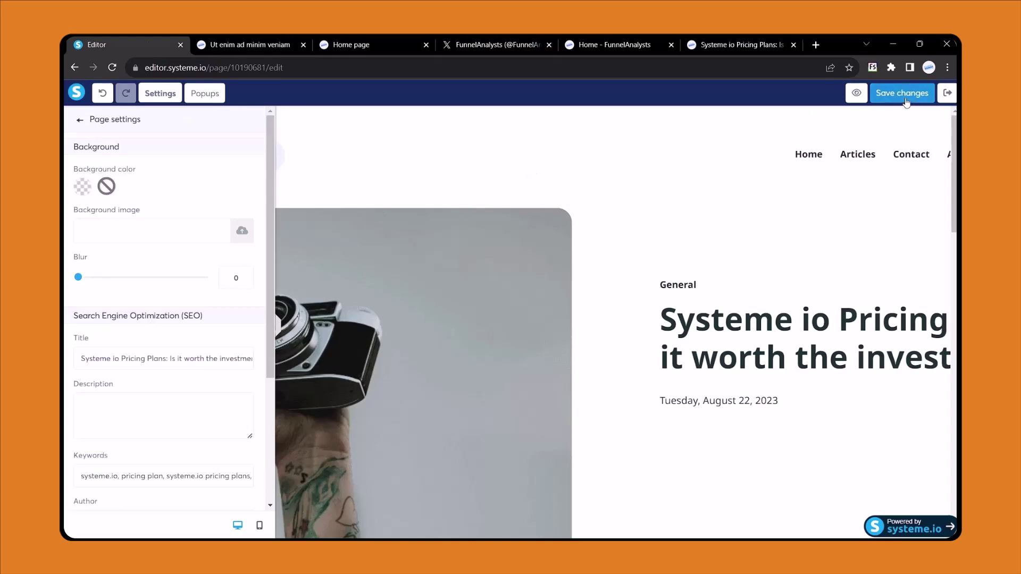
Reload the published post and check its updated page title
click(238, 42)
click(113, 68)
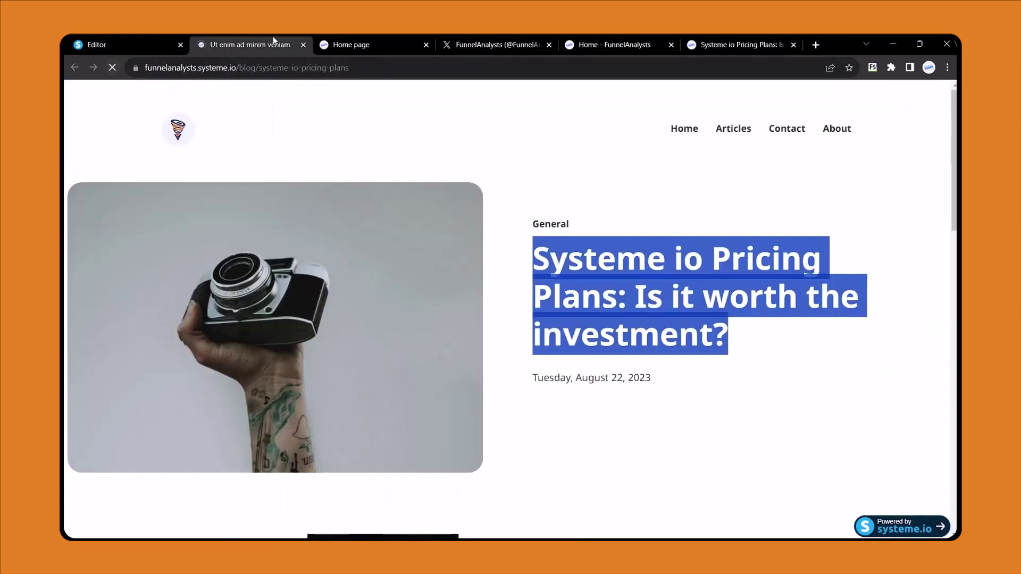
scroll(386, 270, down, 5)
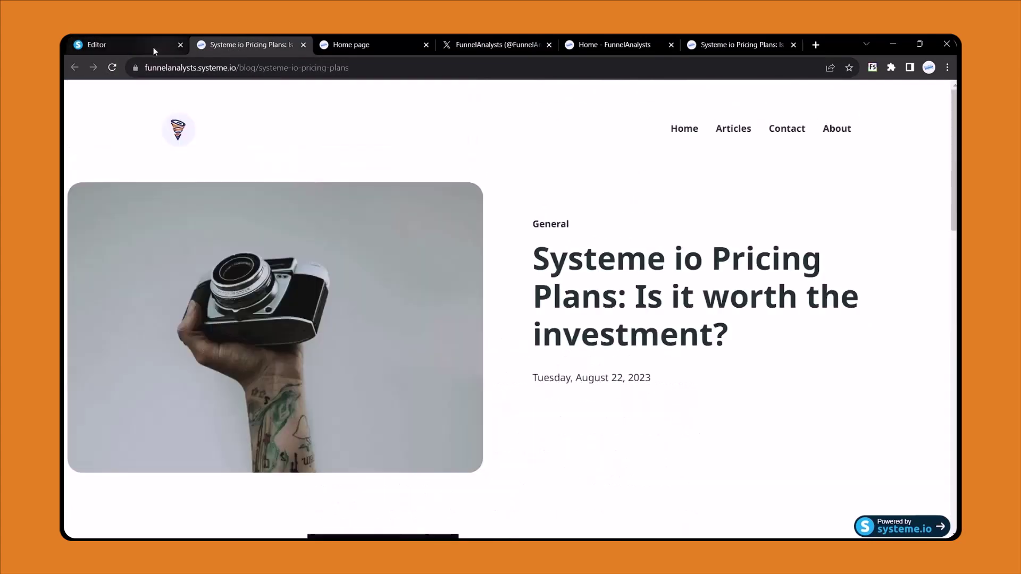
Exit the post editor and view the published blog's home page, examining the featured post and article cards
click(151, 45)
click(948, 93)
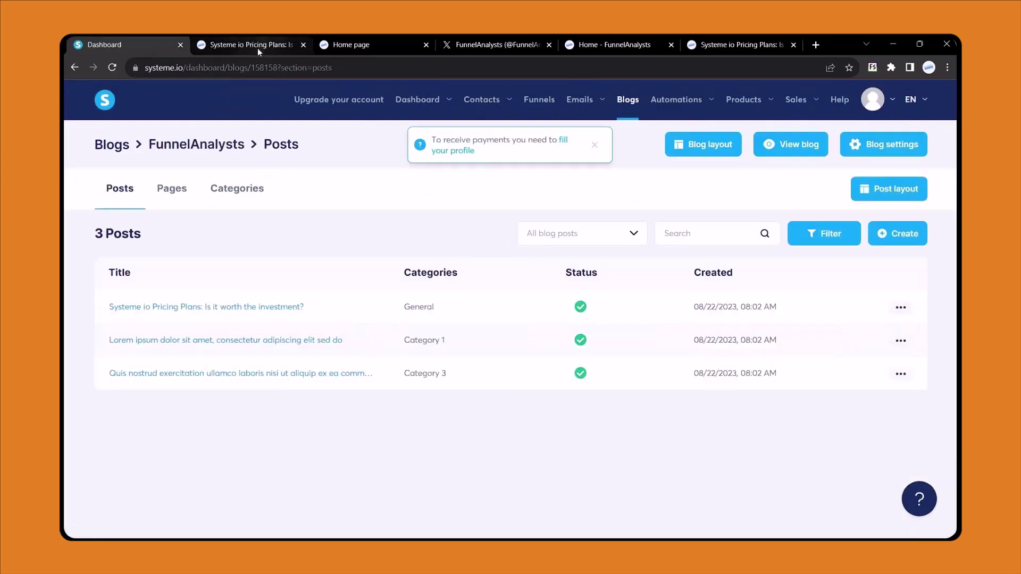
click(791, 151)
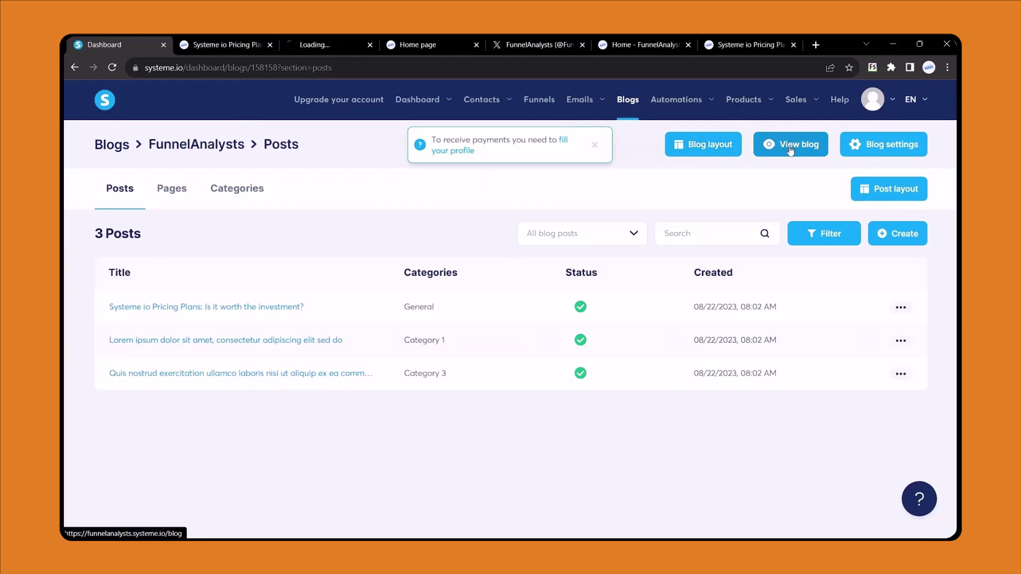
scroll(390, 239, down, 10)
scroll(390, 243, down, 15)
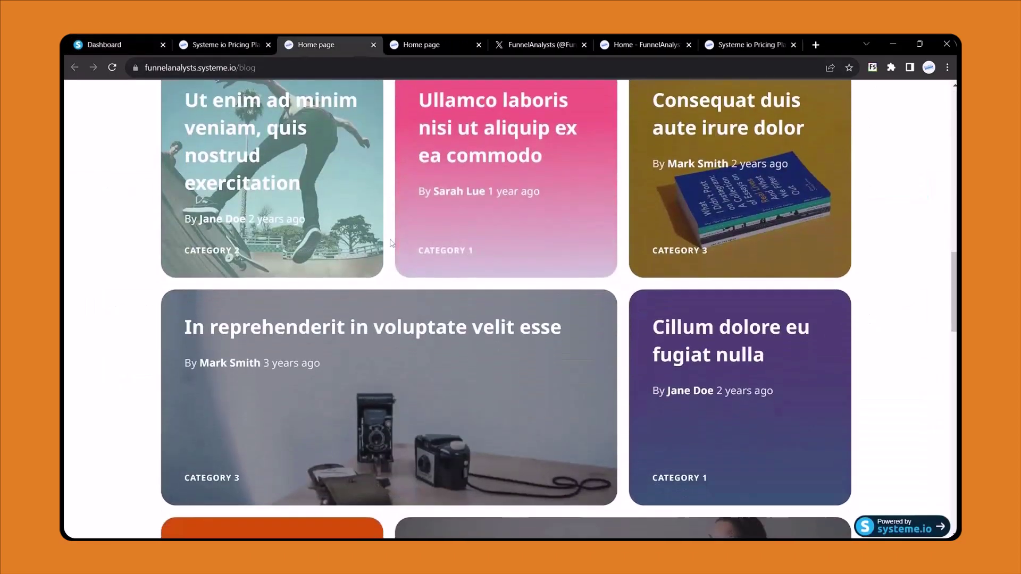
scroll(390, 240, up, 8)
scroll(390, 240, up, 8)
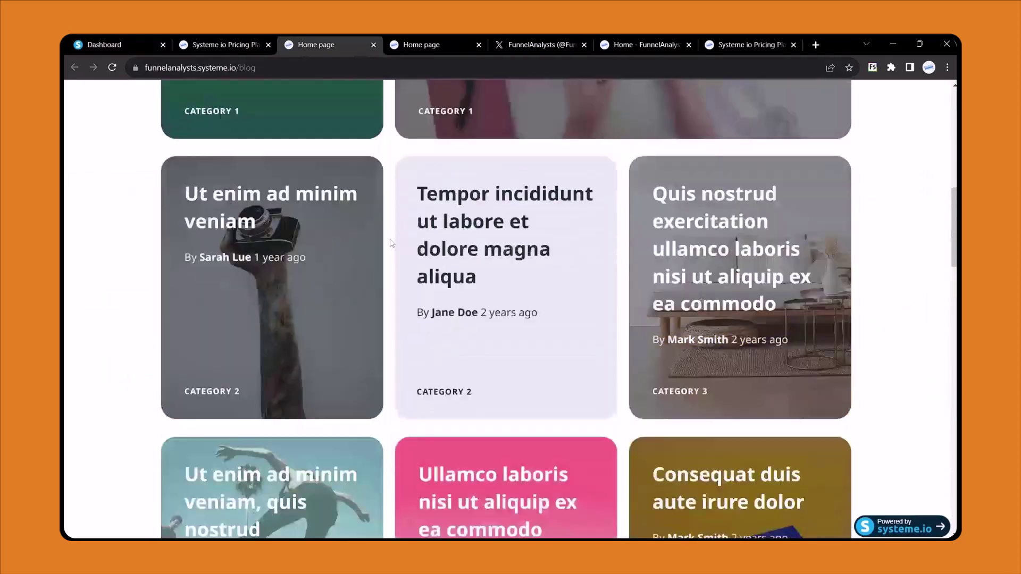
scroll(390, 243, up, 3)
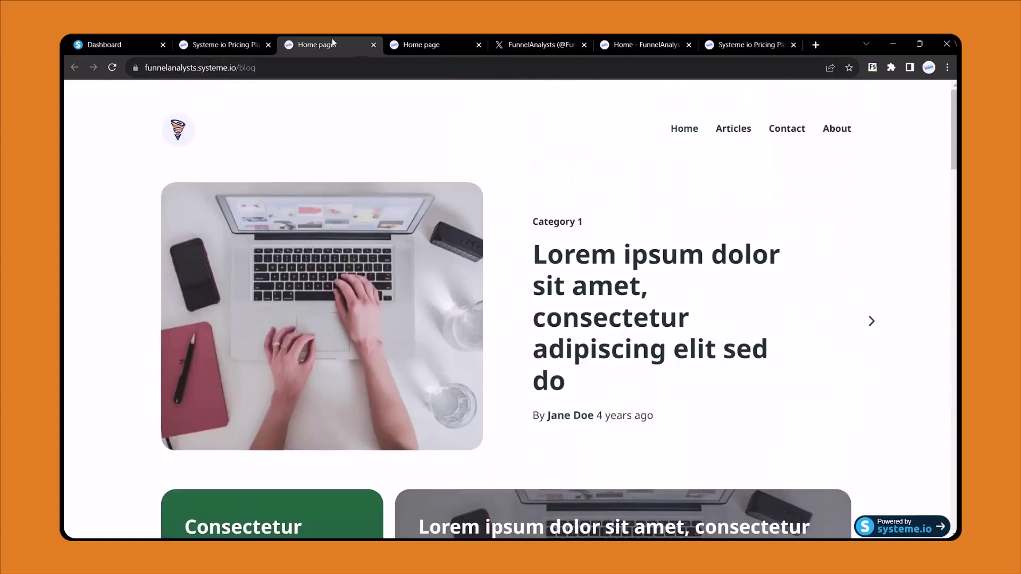
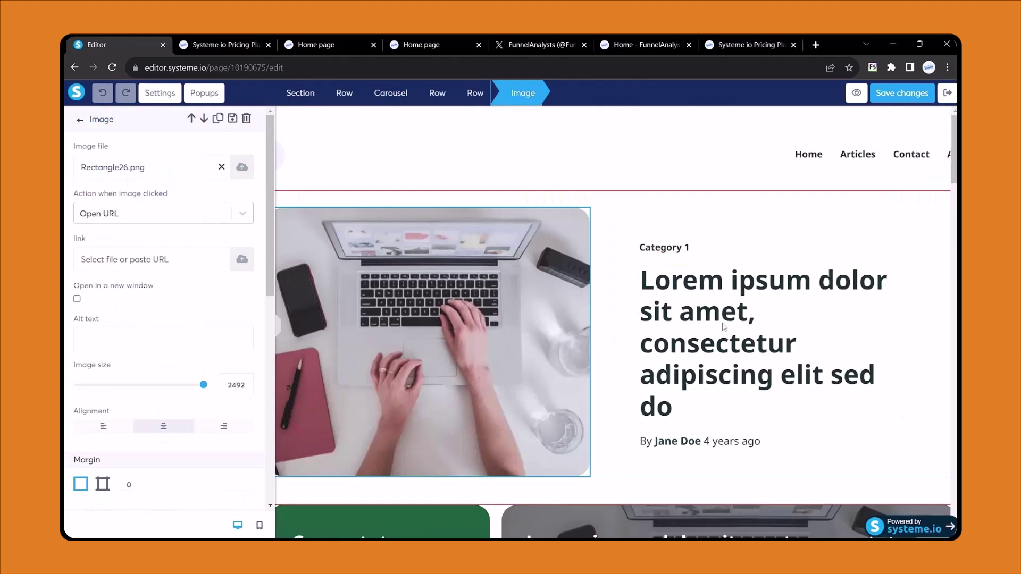
Delete the desktop-only featured post carousel section and the sample post cards above the newsletter form on the home page
click(724, 327)
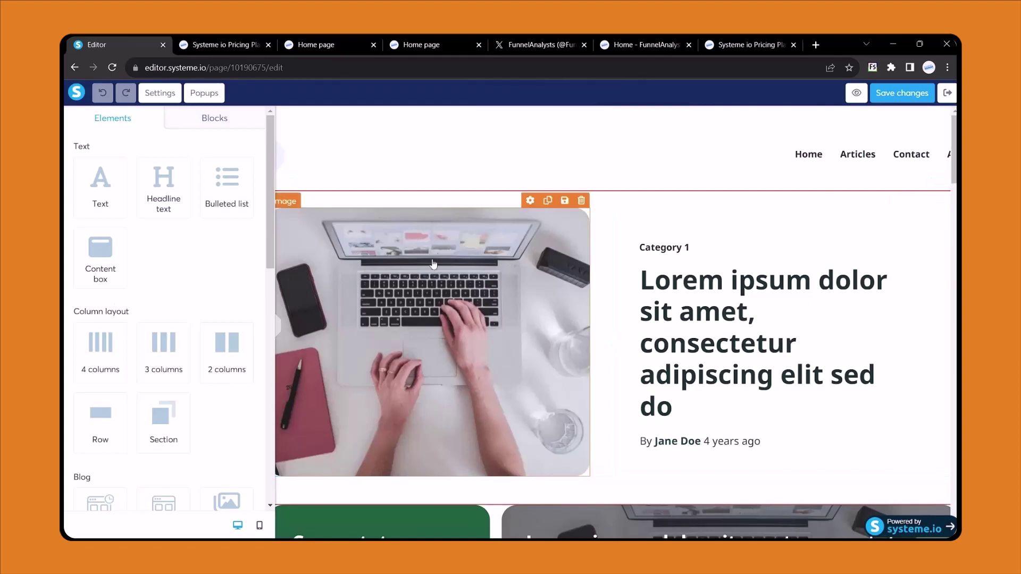
click(278, 326)
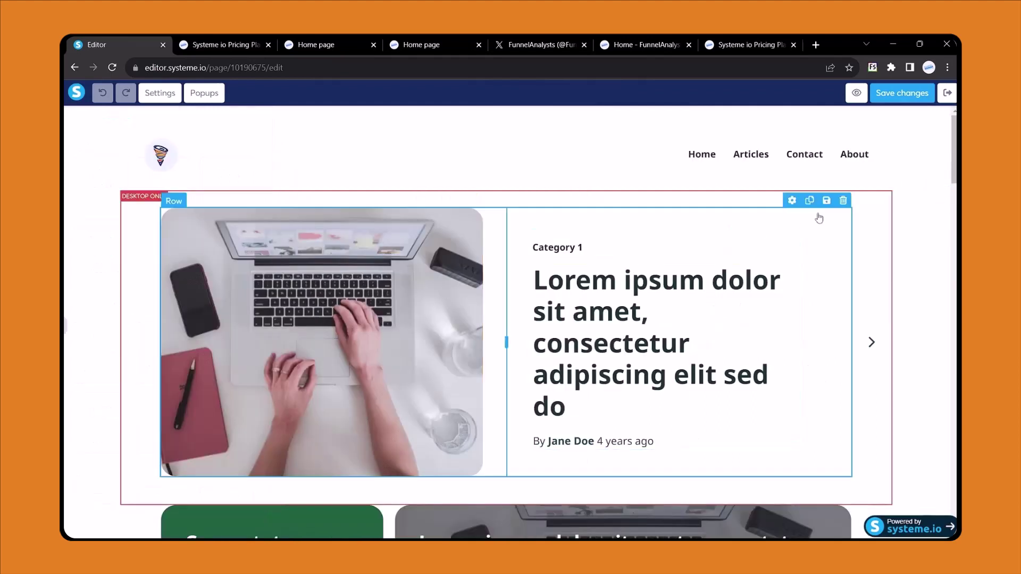
click(884, 183)
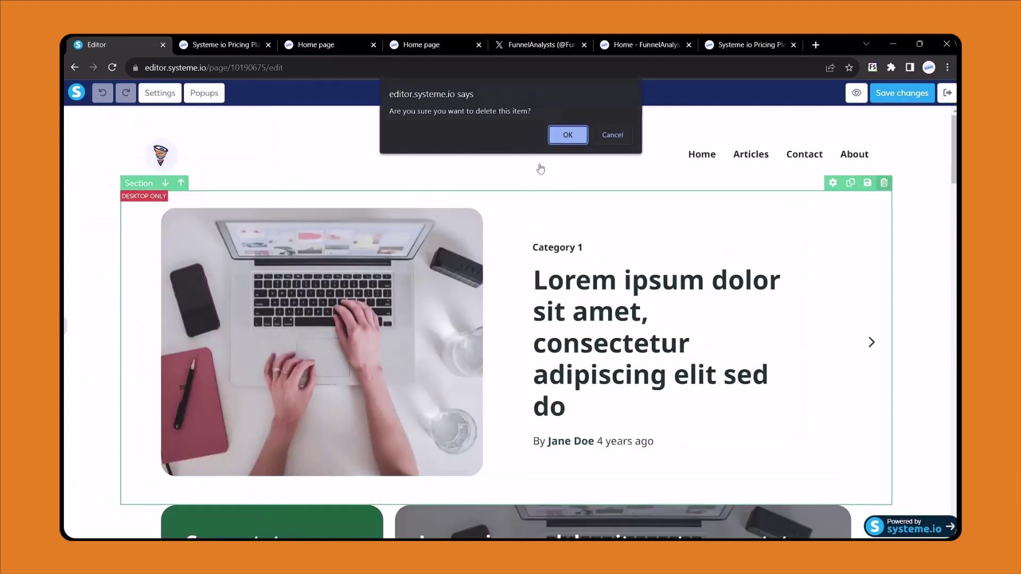
click(566, 138)
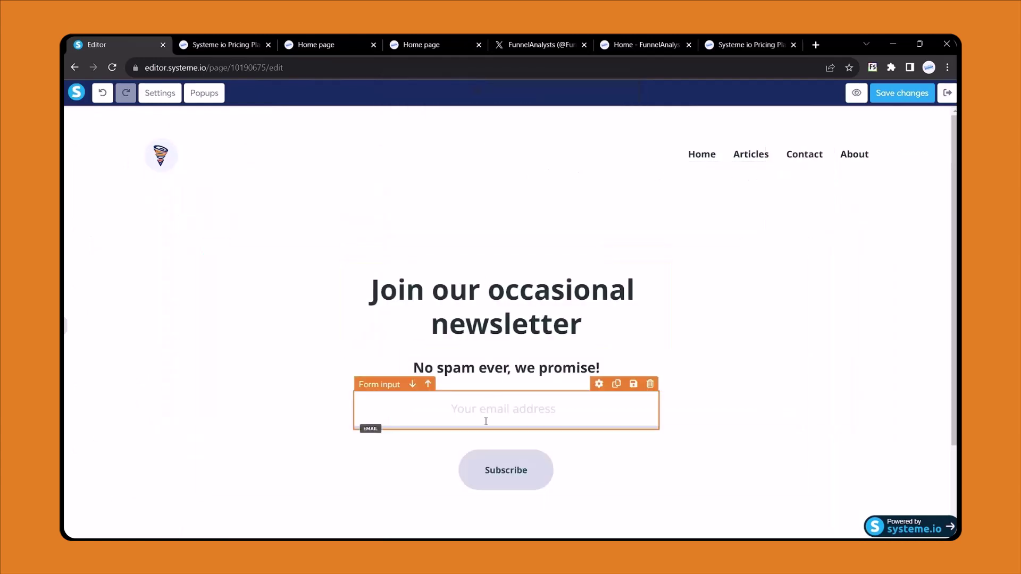
Darken the placeholder text colour of the newsletter form's email input to grey
click(485, 421)
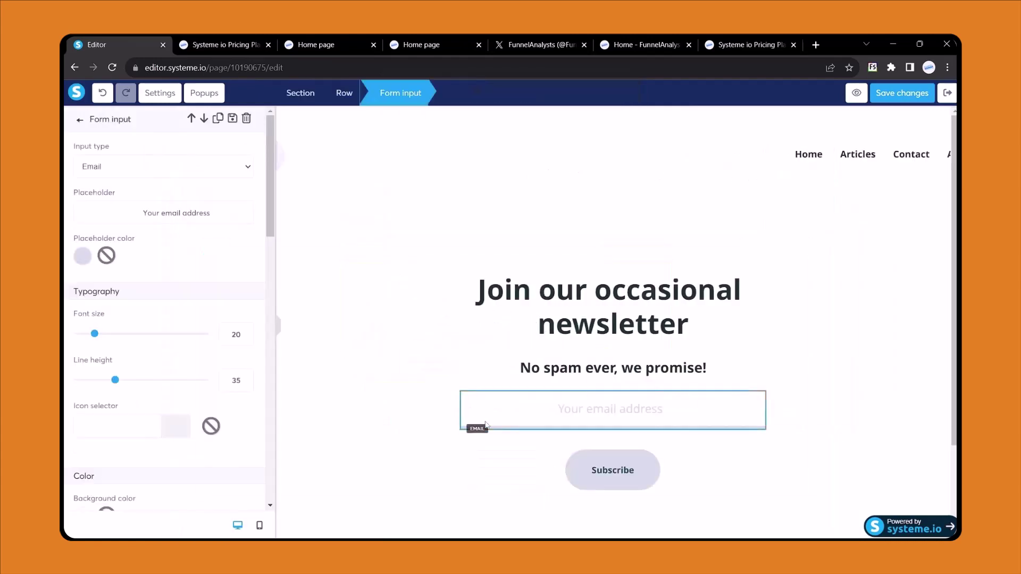
click(83, 256)
mouse_move(155, 273)
mouse_down()
mouse_move(128, 273)
mouse_move(129, 245)
mouse_up()
Change the email input's bottom border to a near-black colour with a size of 2px
scroll(98, 304, down, 10)
click(83, 276)
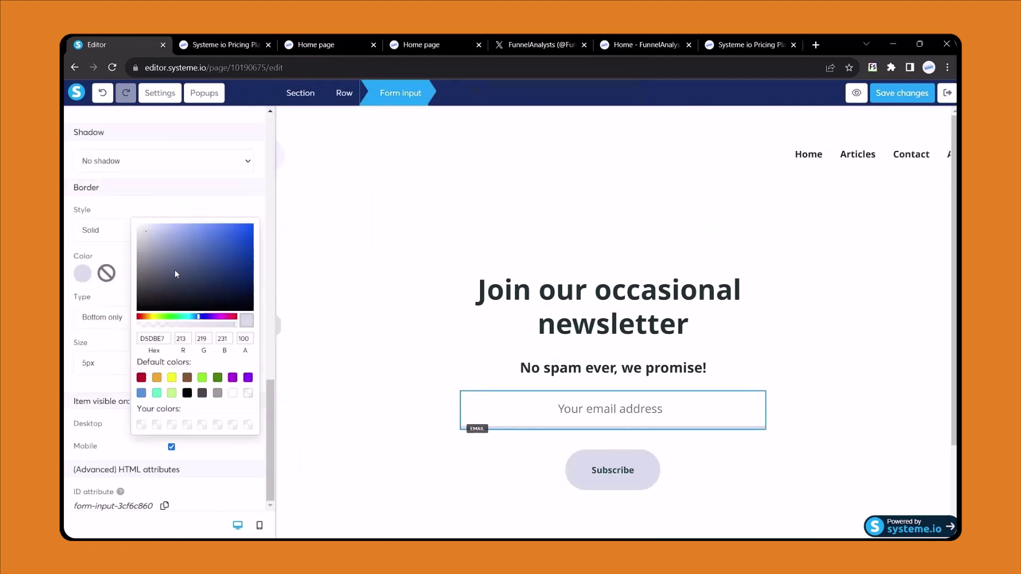
mouse_move(176, 273)
mouse_down()
mouse_move(190, 256)
mouse_move(160, 244)
mouse_move(128, 315)
mouse_up()
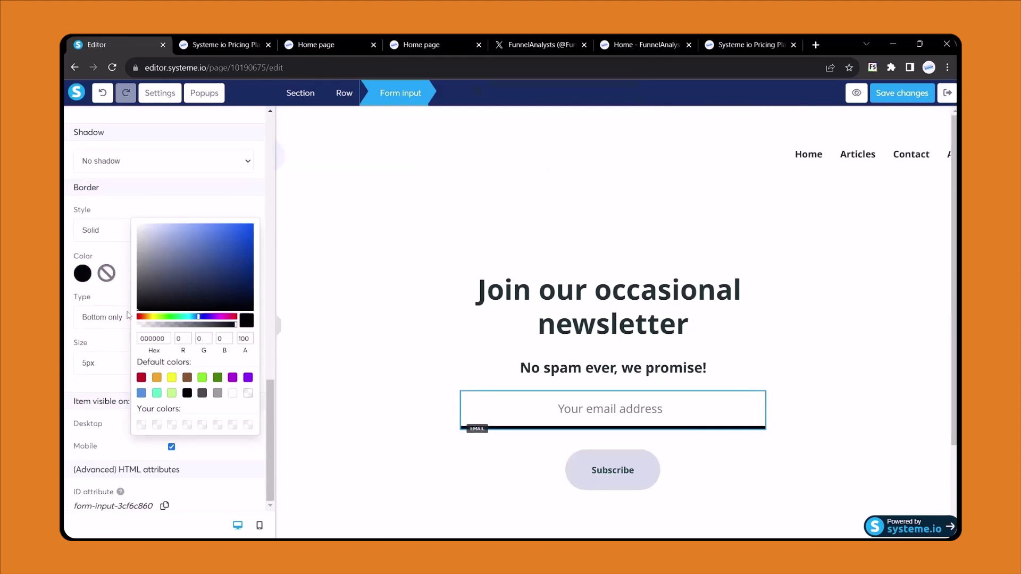
click(114, 365)
click(116, 365)
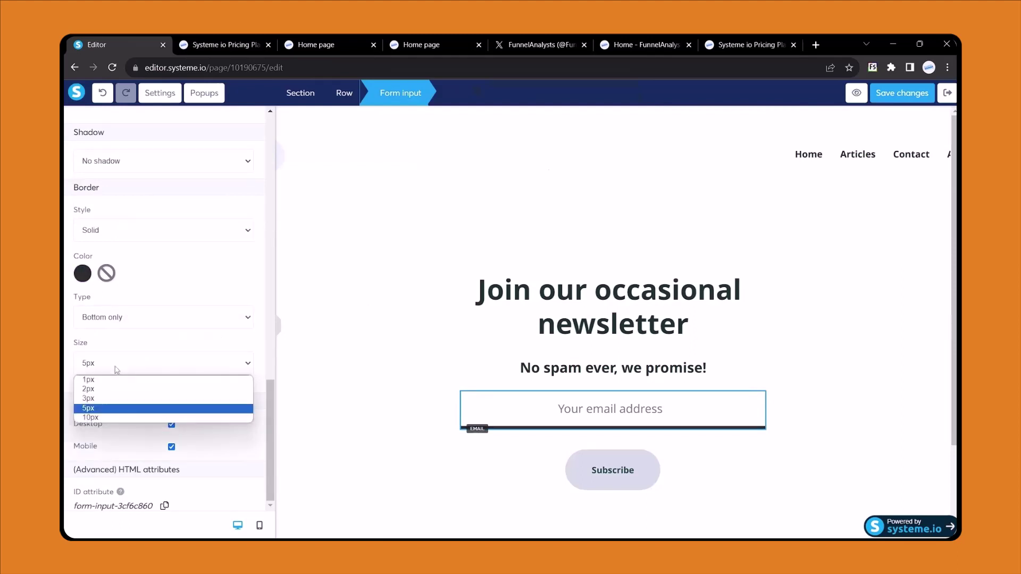
click(101, 390)
click(284, 324)
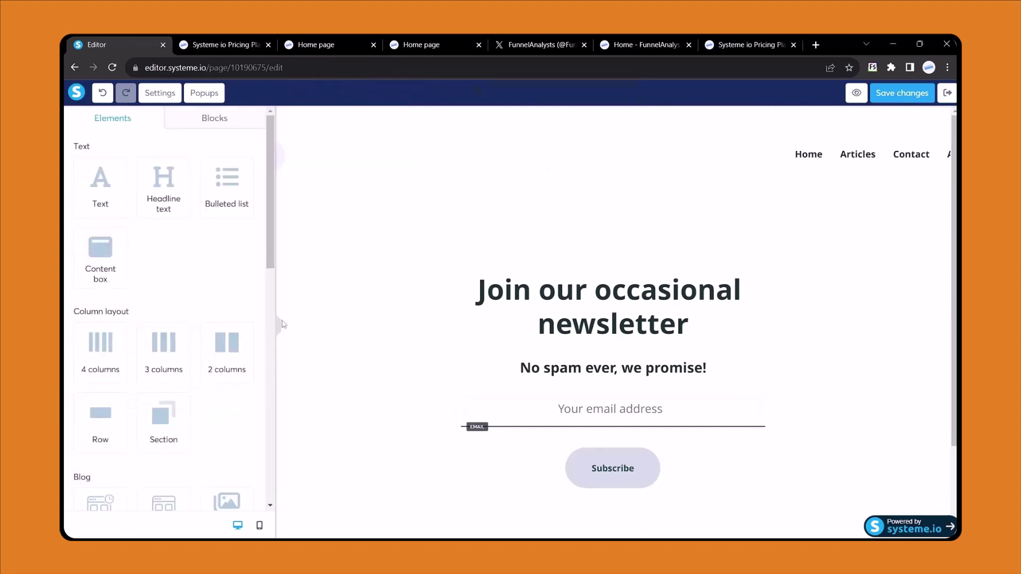
click(280, 326)
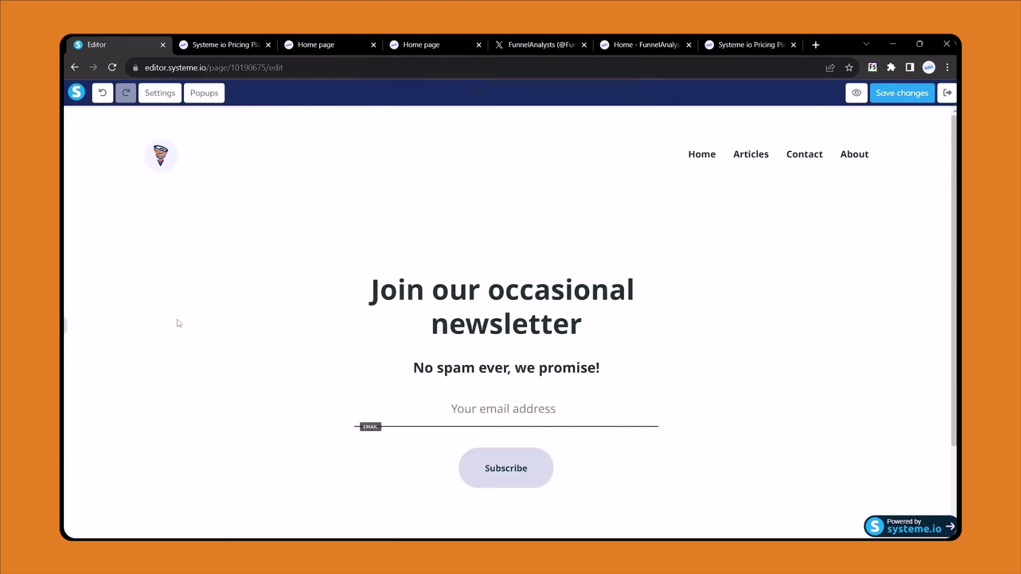
click(65, 324)
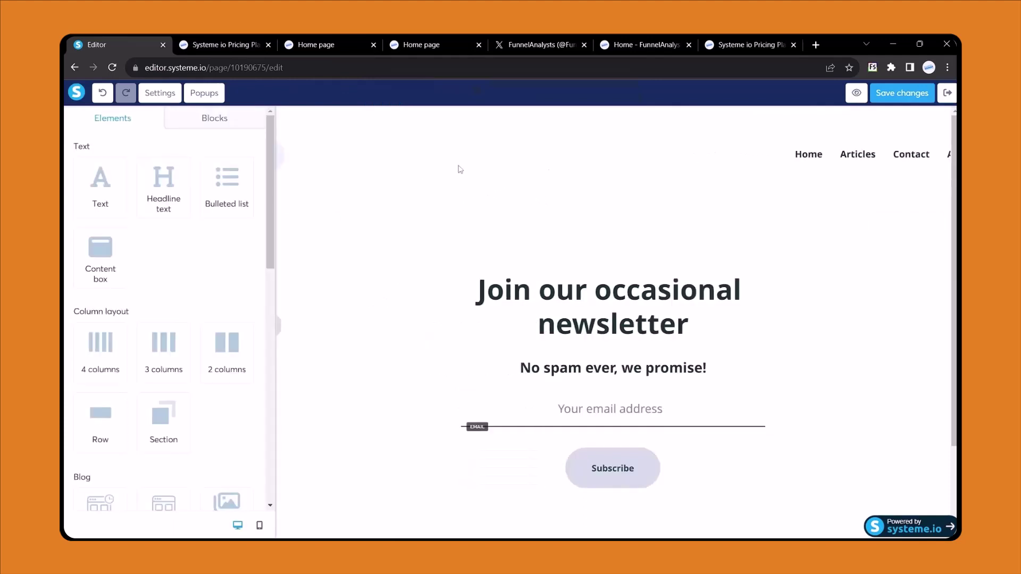
Add a new section between the header and the newsletter form and place a blog post listing in it
scroll(162, 335, down, 2)
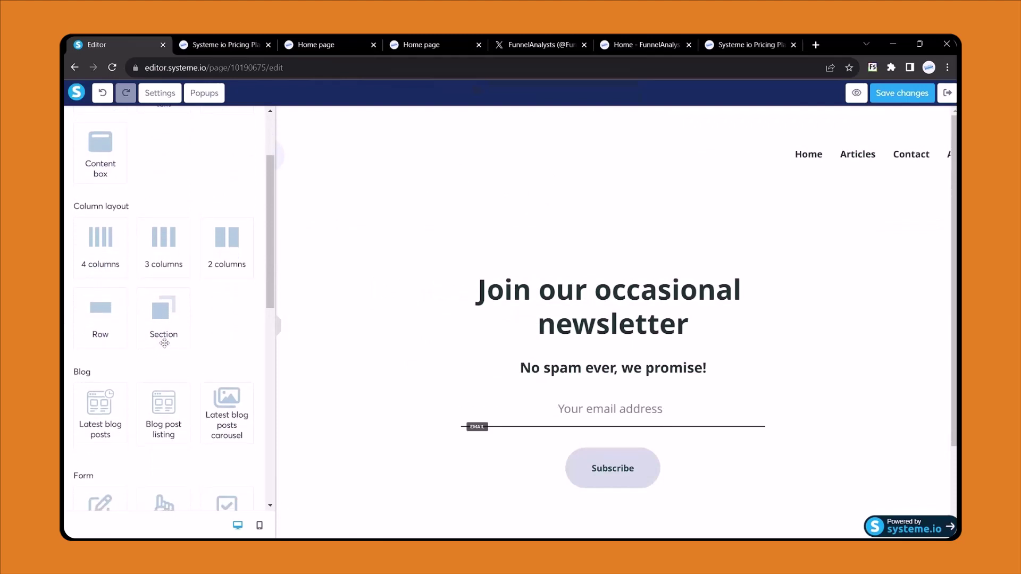
drag(164, 343, 569, 189)
drag(166, 313, 577, 198)
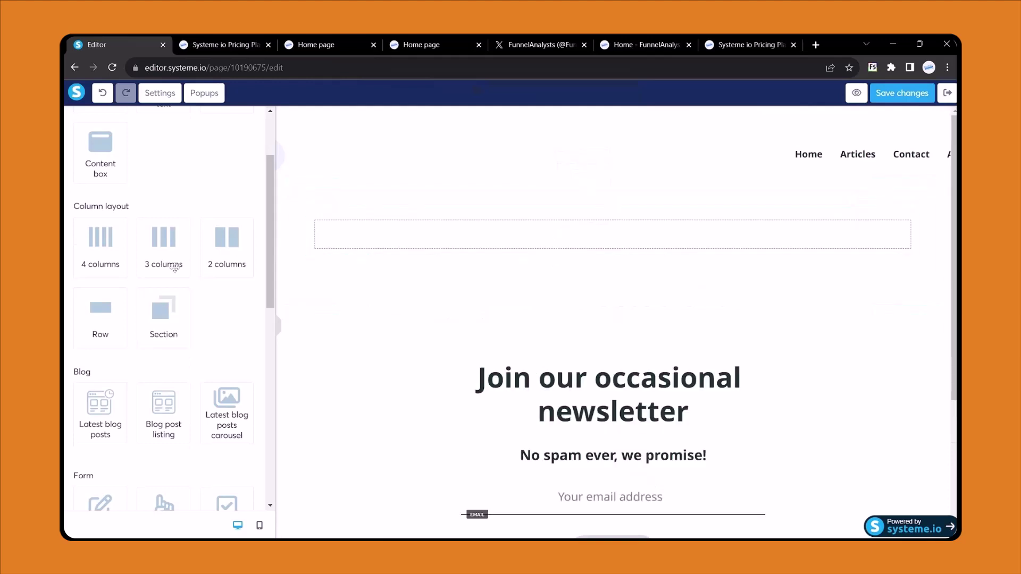
scroll(174, 267, up, 2)
scroll(164, 288, down, 4)
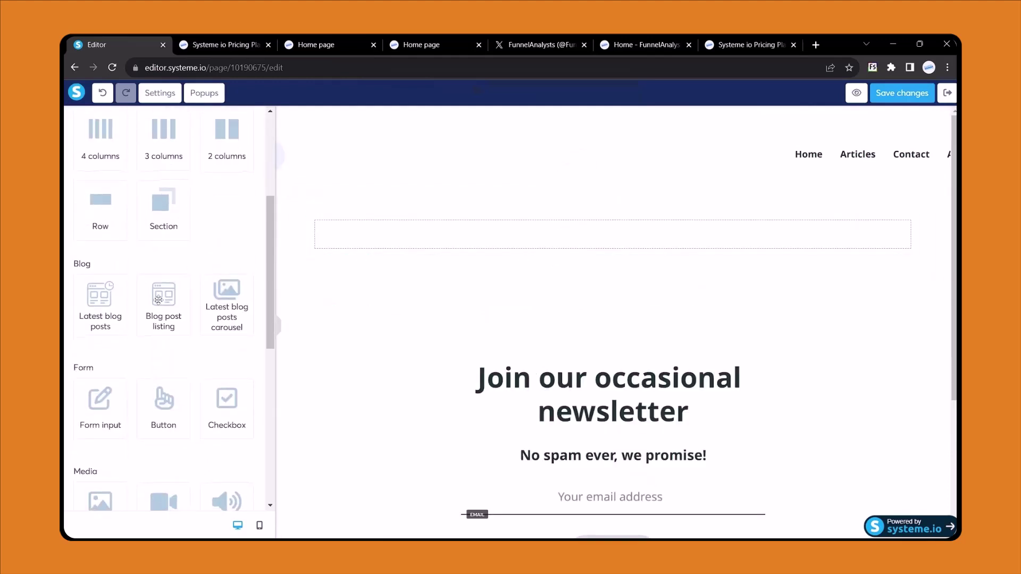
drag(158, 299, 421, 228)
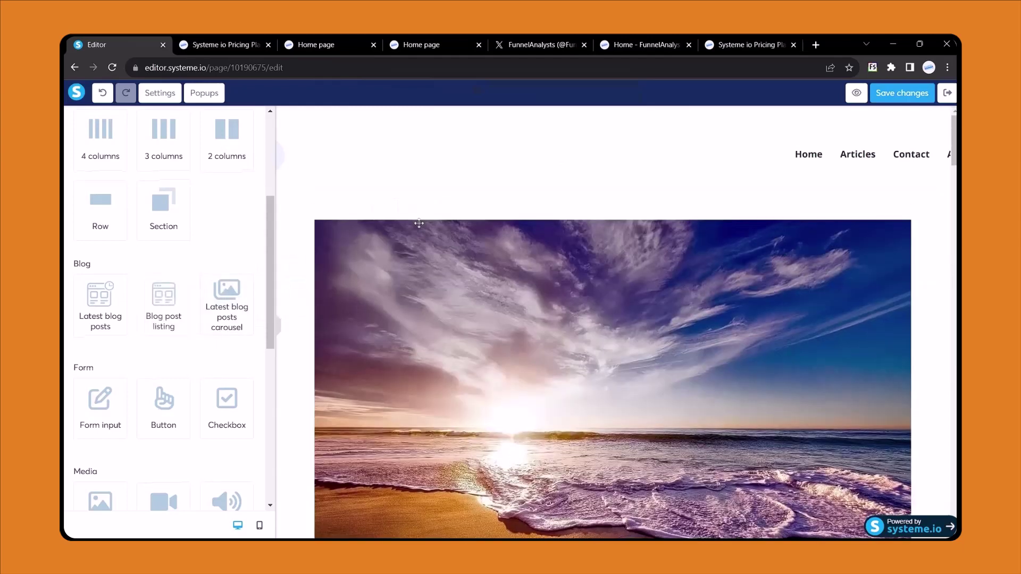
Set the blog post listing's layout to the uniform three-column grid
click(454, 275)
scroll(164, 372, down, 3)
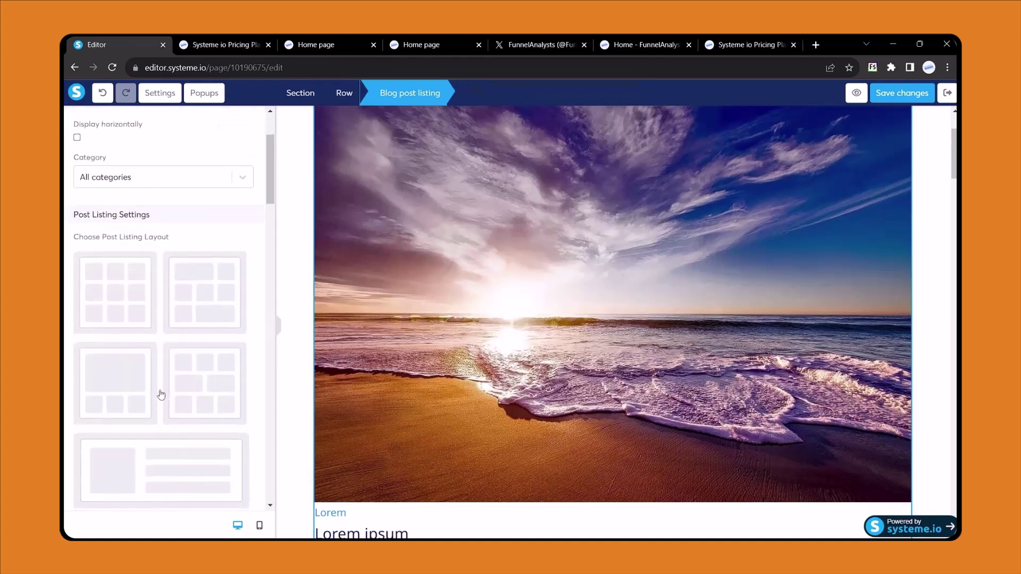
click(101, 313)
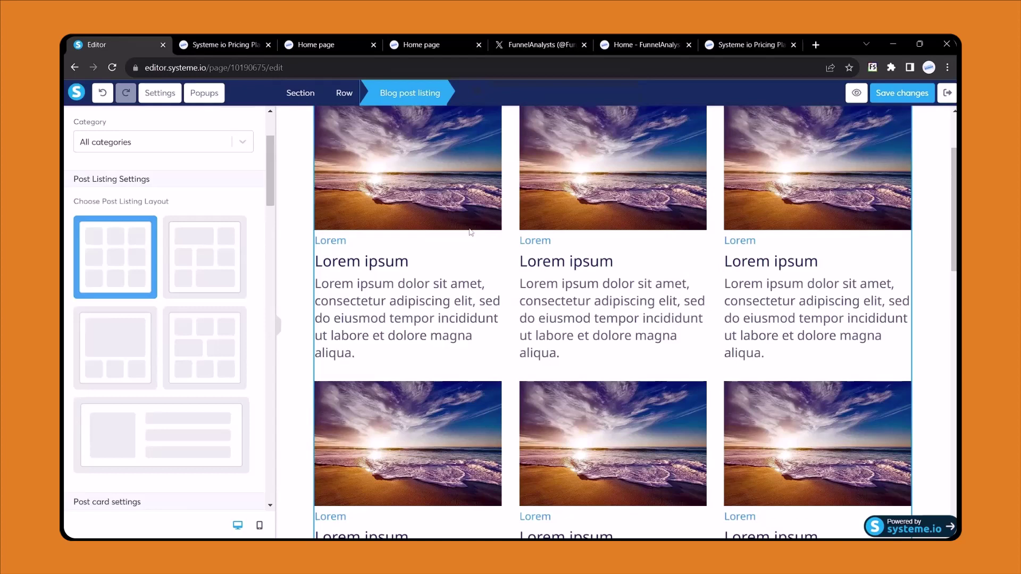
Set the border radius of the listing's post cards and images to 8 and save the home page
scroll(194, 271, down, 7)
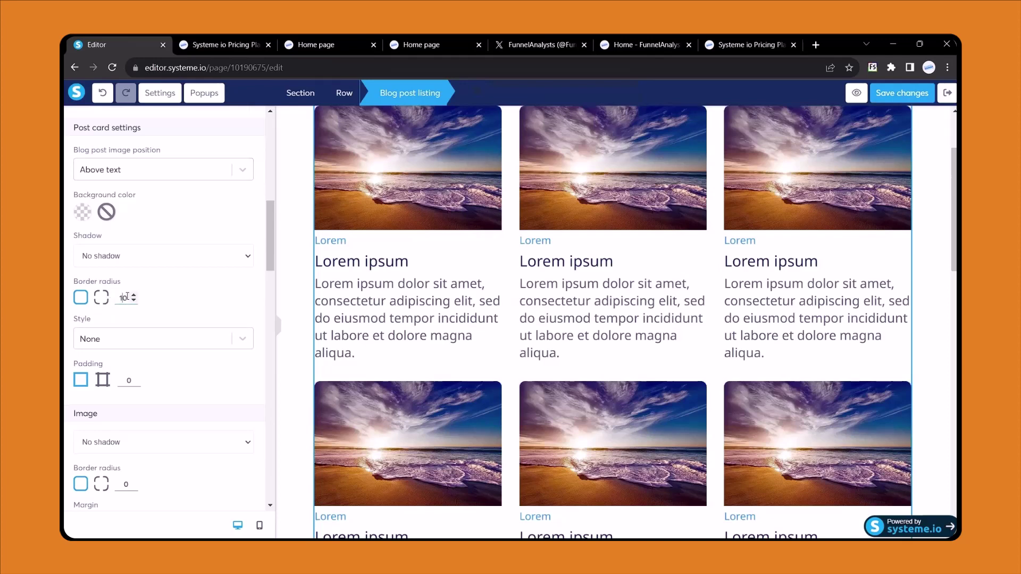
scroll(126, 298, down, 2)
scroll(181, 331, down, 4)
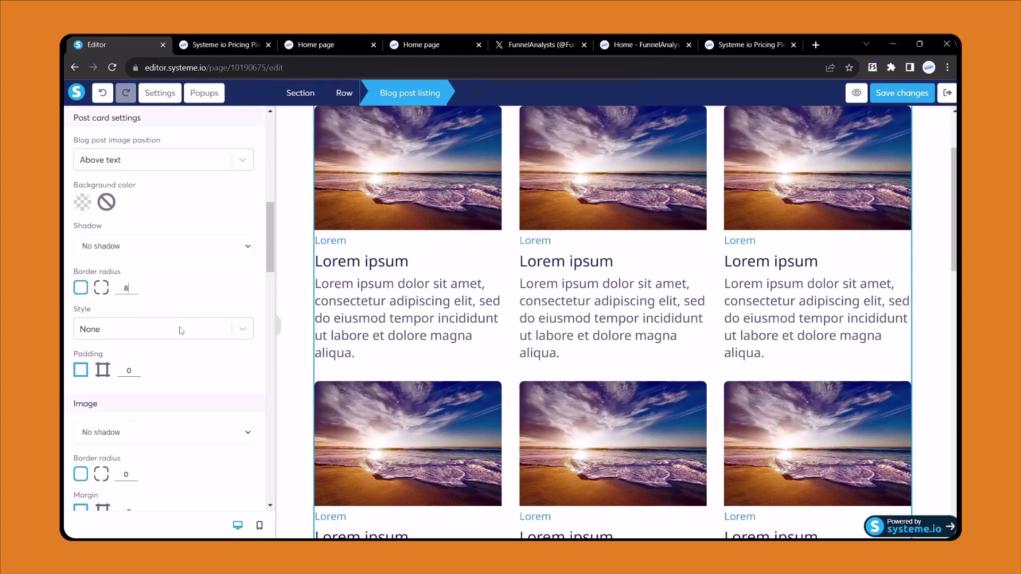
double_click(126, 291)
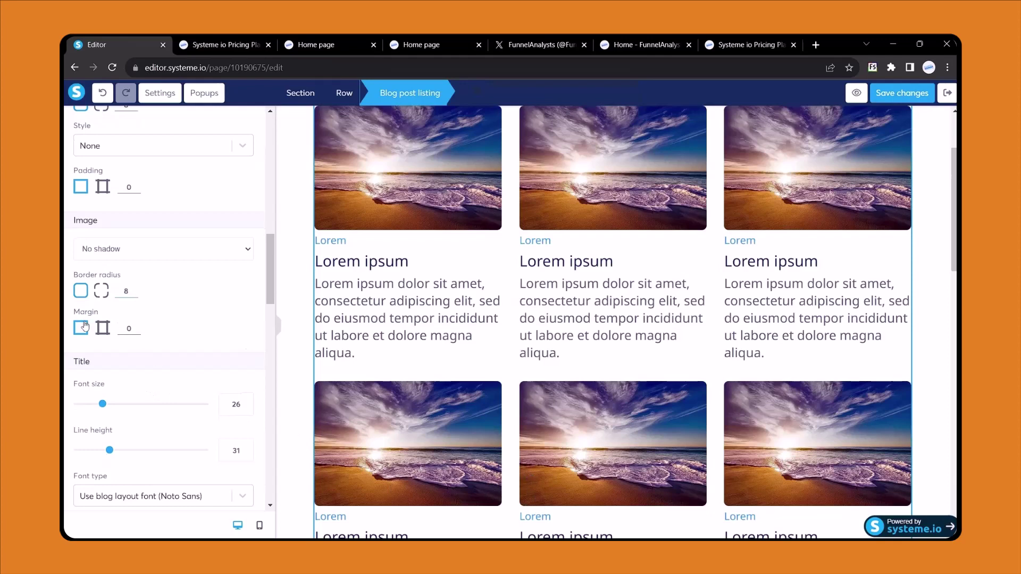
scroll(205, 332, down, 1)
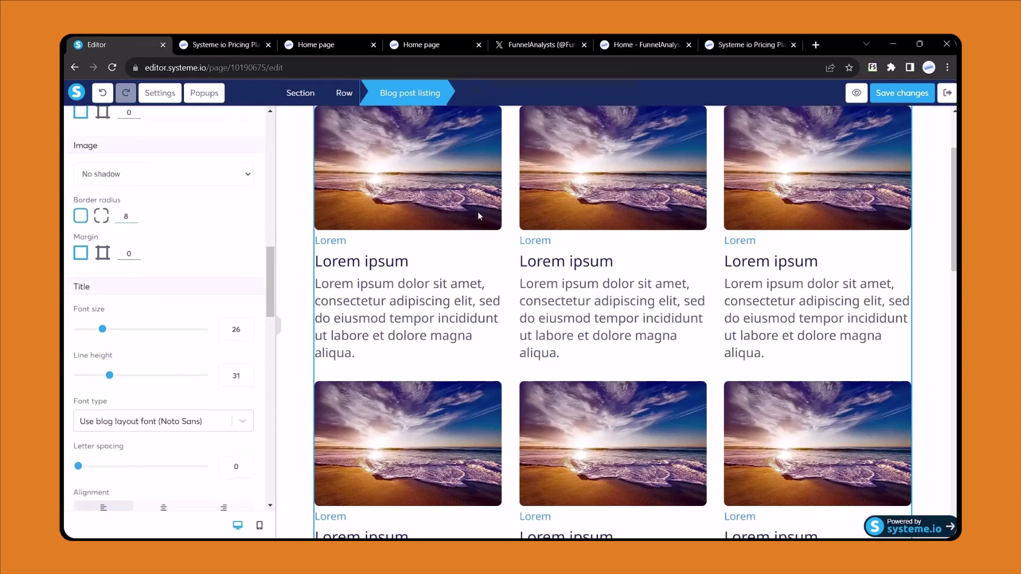
click(911, 93)
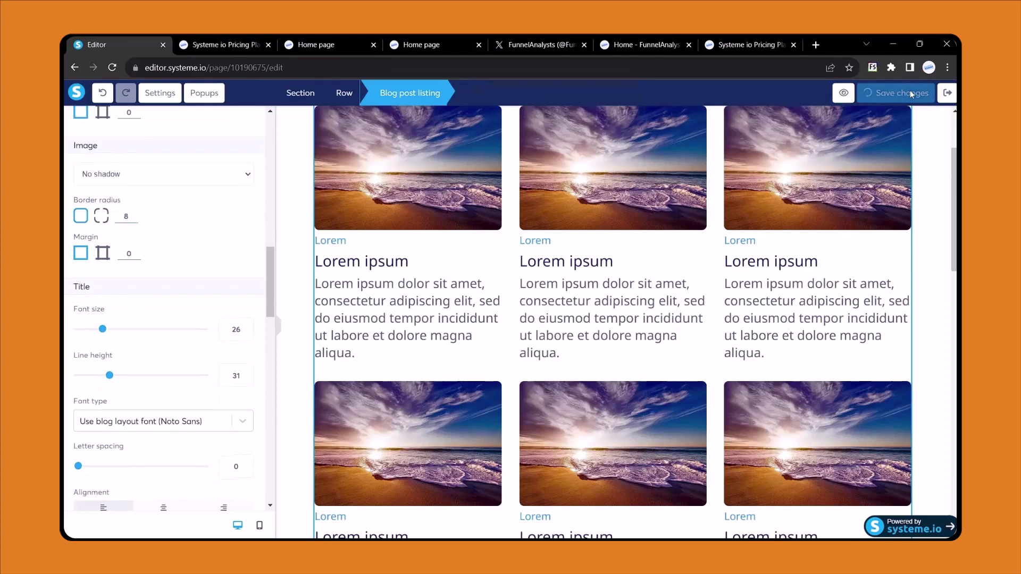
Reload the published blog home page and examine the new post listing and the pricing plans post
click(321, 45)
scroll(209, 173, up, 10)
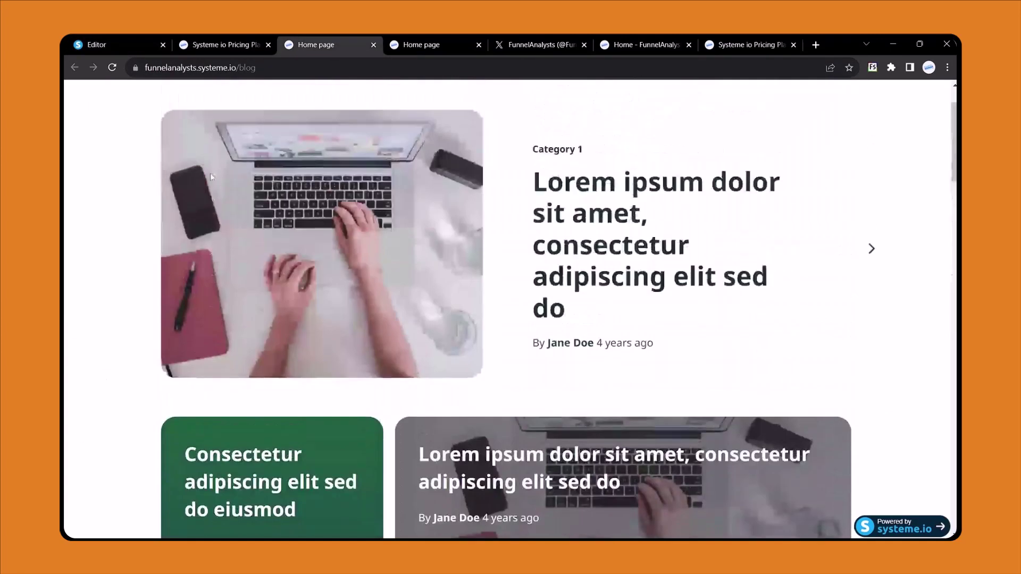
scroll(211, 175, up, 2)
click(112, 68)
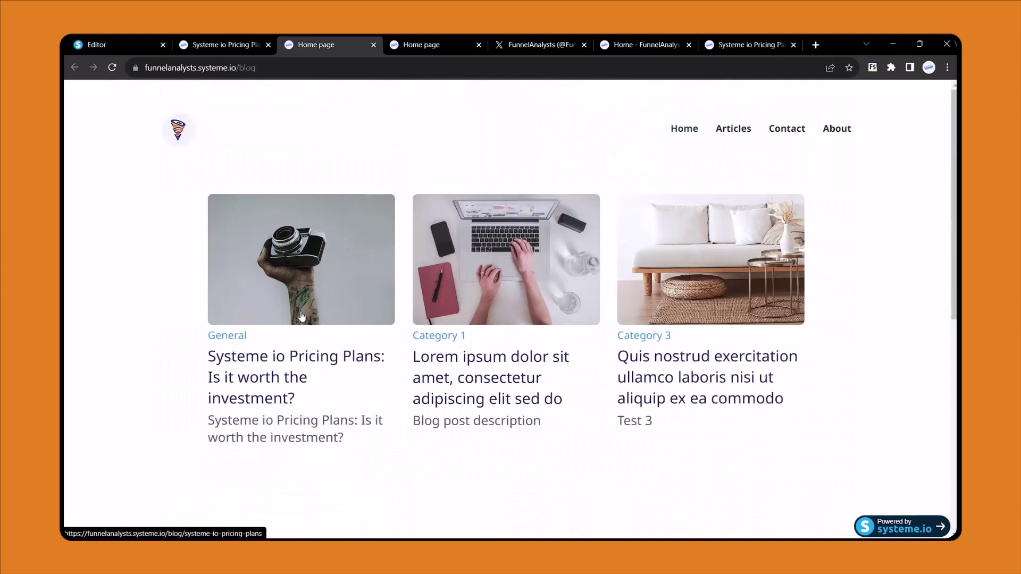
click(218, 41)
scroll(462, 209, down, 2)
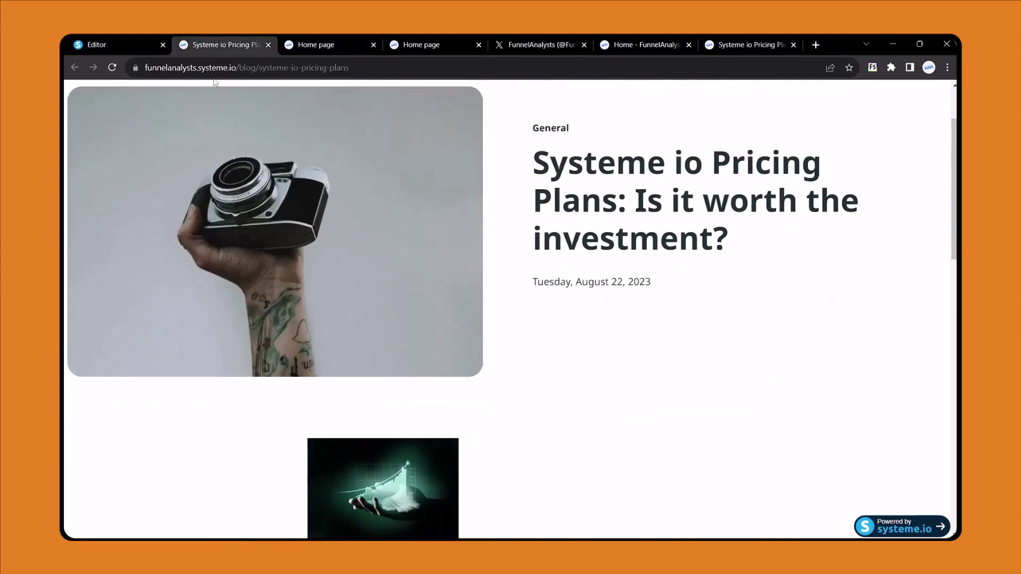
click(115, 41)
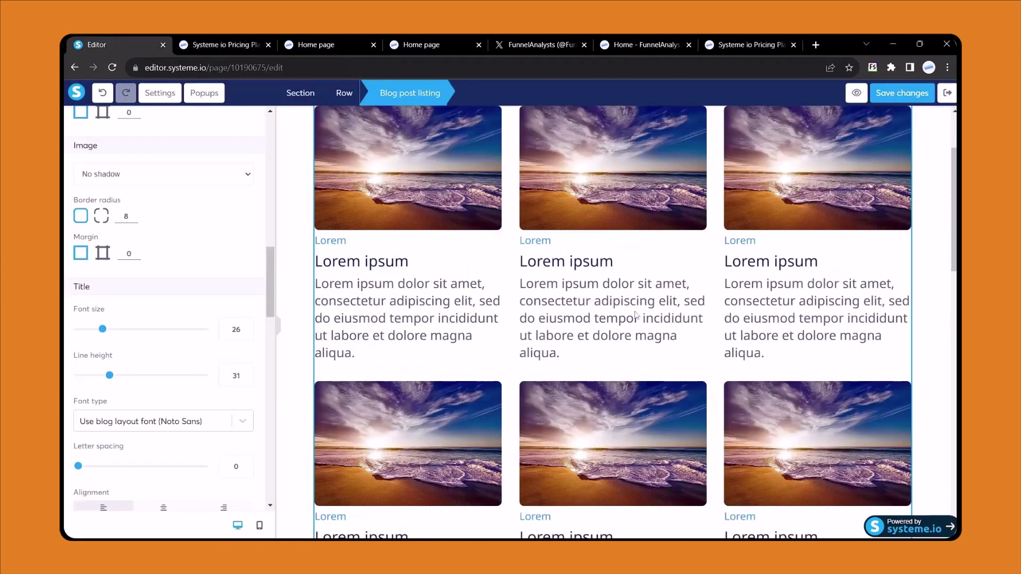
click(336, 45)
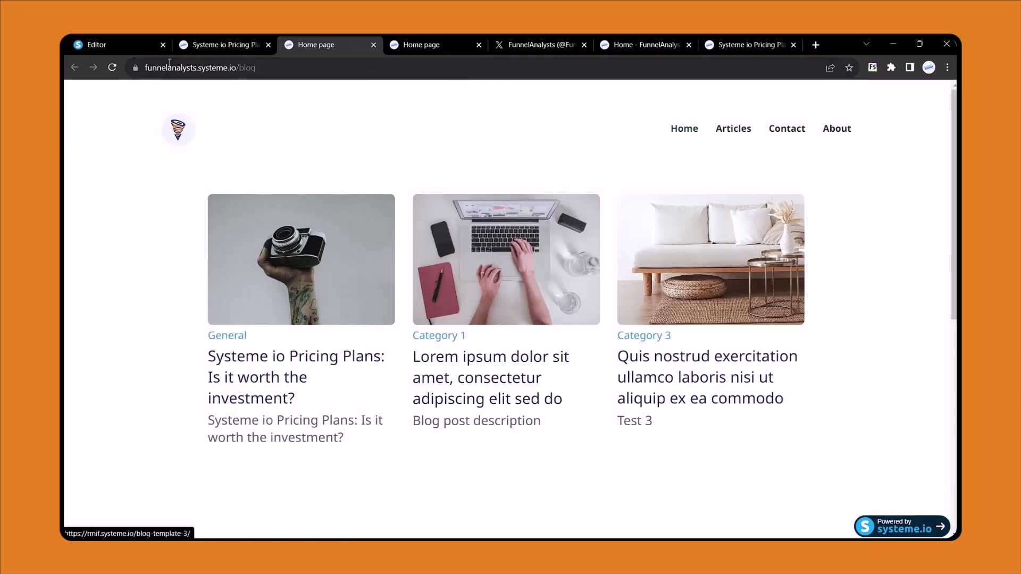
click(227, 40)
click(139, 40)
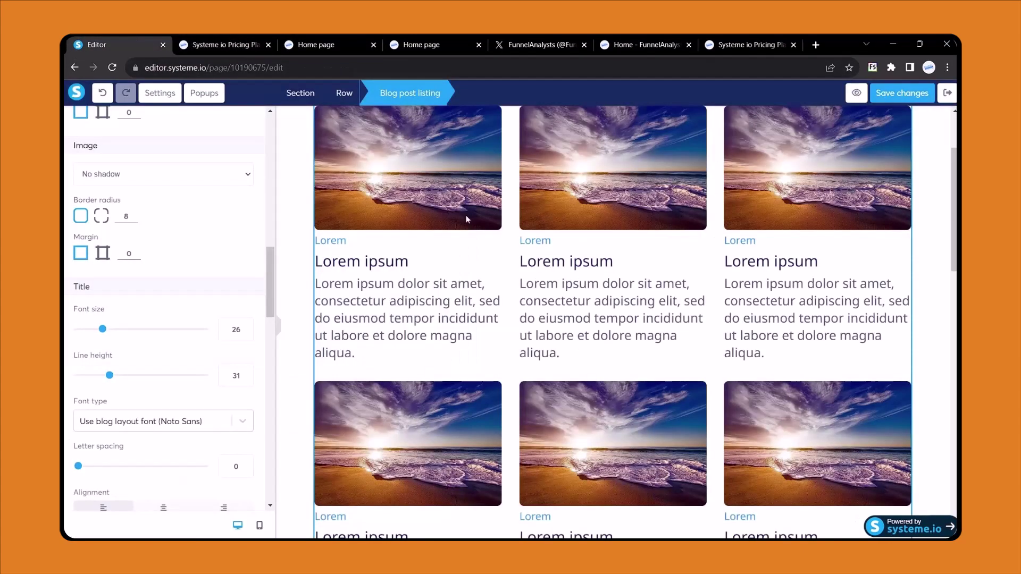
Exit the home page editor and open the page settings of the Category 1 "Lorem ipsum dolor sit amet" post
click(947, 93)
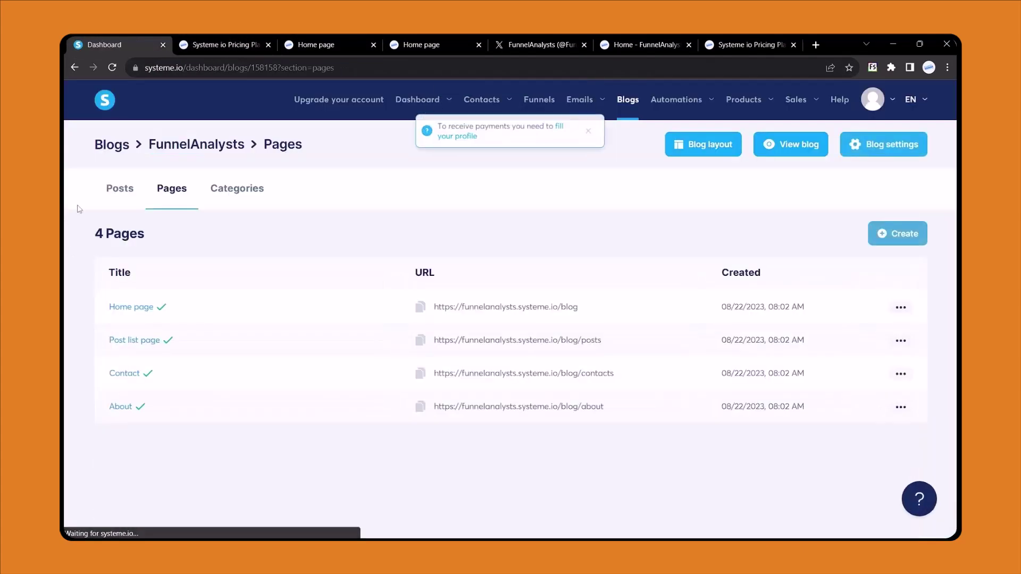
click(120, 190)
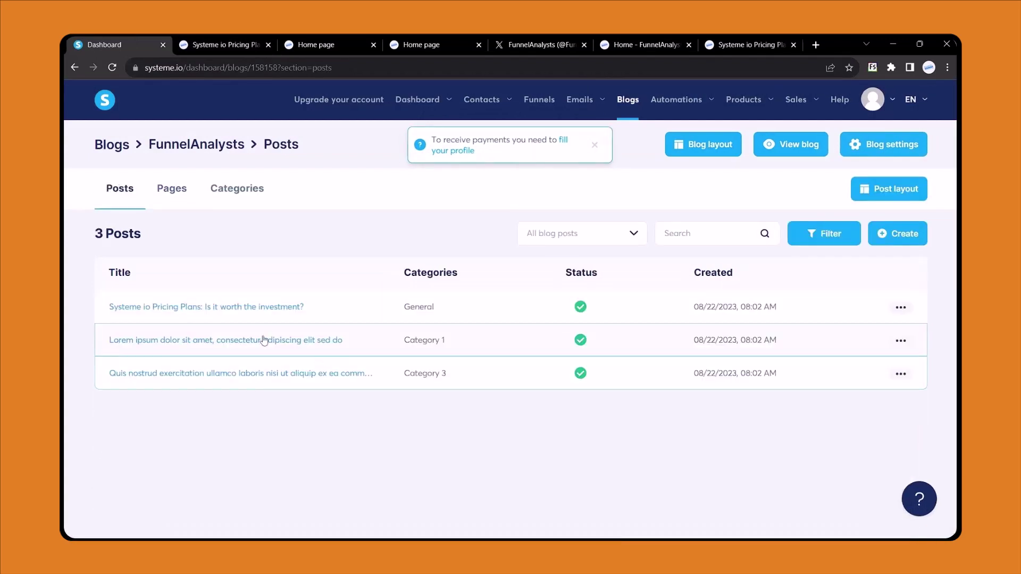
click(215, 340)
click(160, 93)
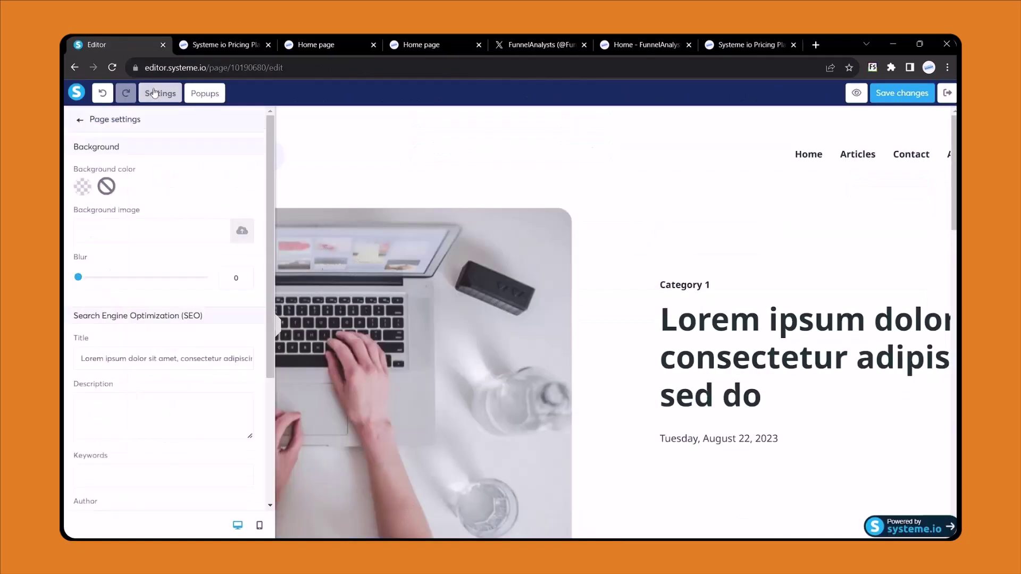
Close the pricing plans article on funnelanalysts.com, open the Systeme io vs Kajabi article and copy its title
click(732, 42)
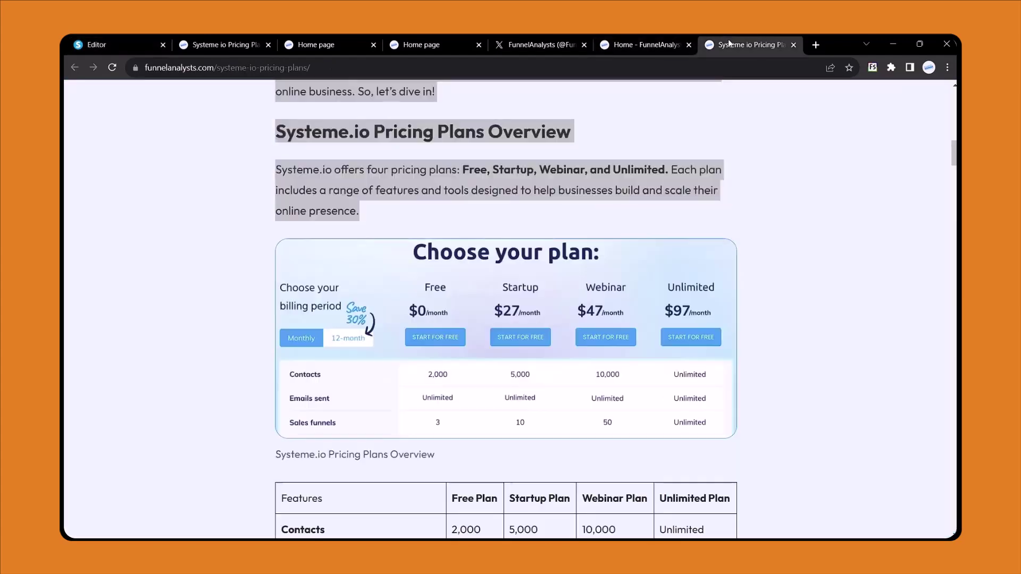
click(795, 45)
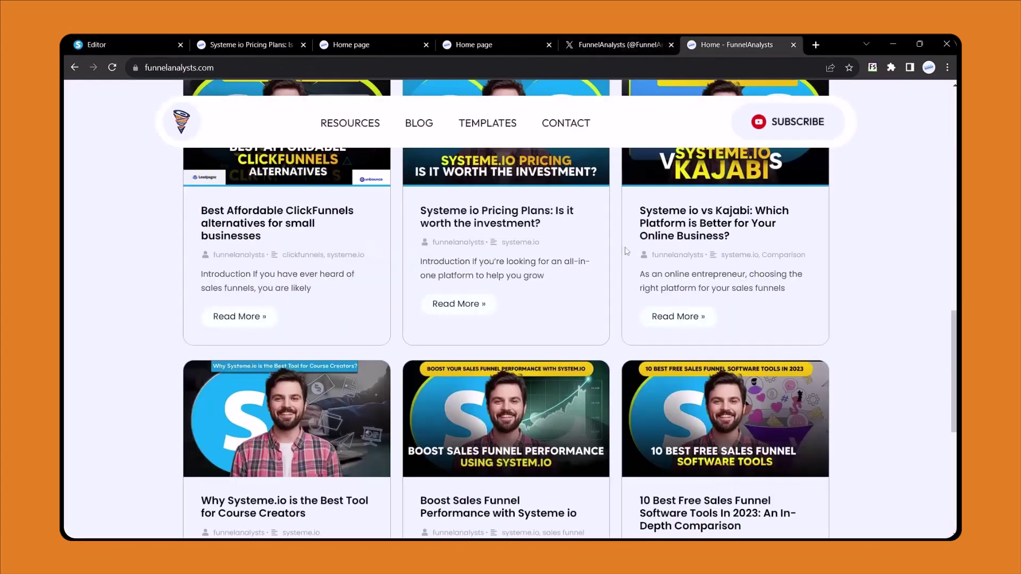
click(653, 173)
drag(177, 170, 287, 197)
key(ctrl+c)
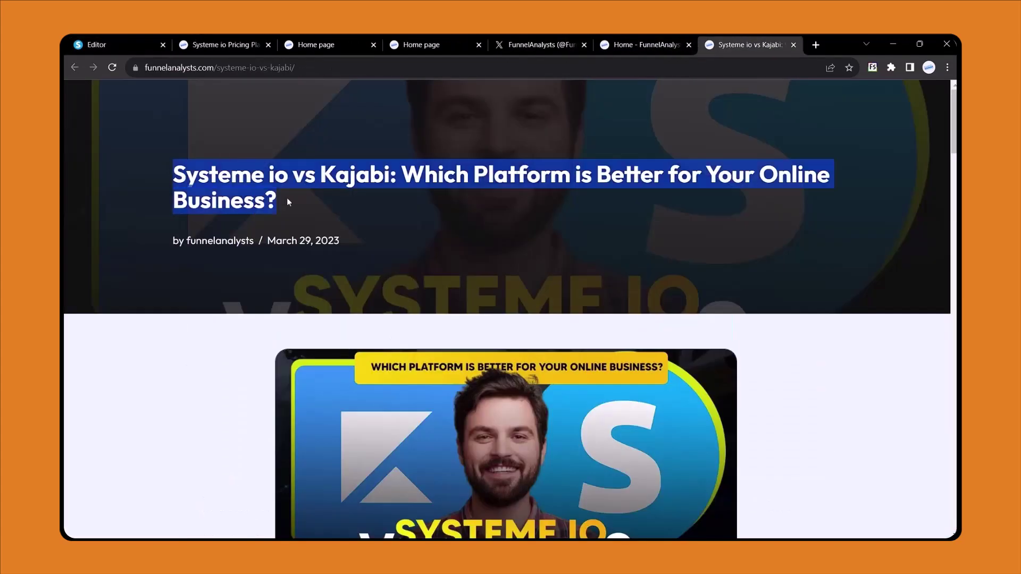
Replace the post's SEO title with "Systeme io vs Kajabi: Which Platform is Better for Your Online Business?"
click(90, 43)
triple_click(111, 355)
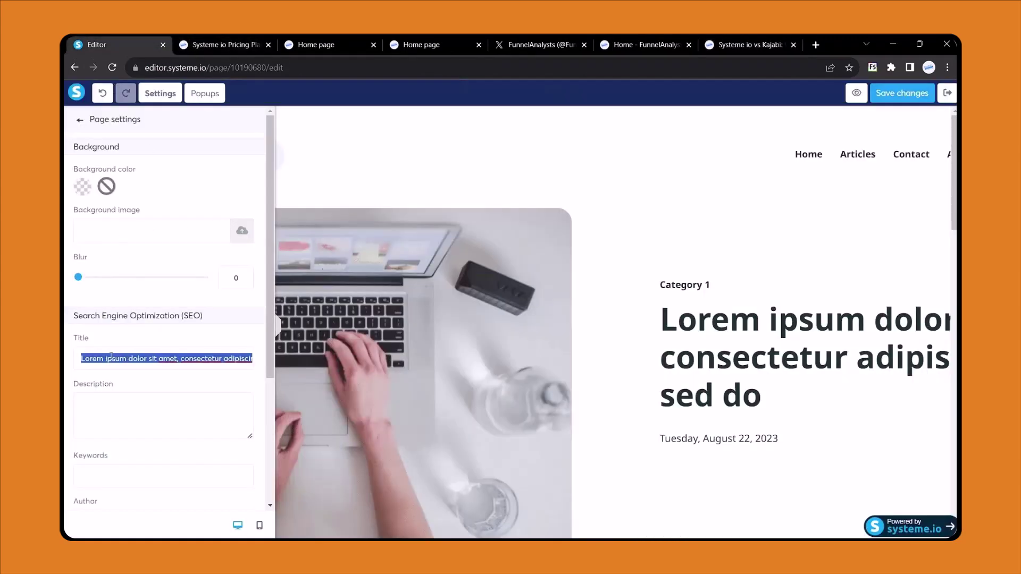
key(ctrl+v)
scroll(111, 356, down, 3)
scroll(112, 356, up, 3)
scroll(150, 311, down, 4)
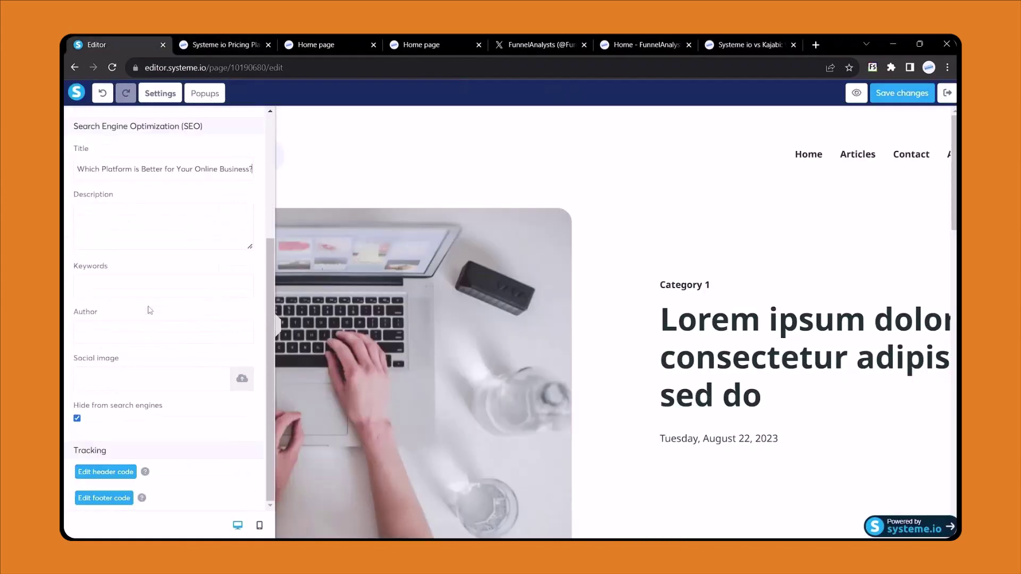
scroll(150, 311, up, 4)
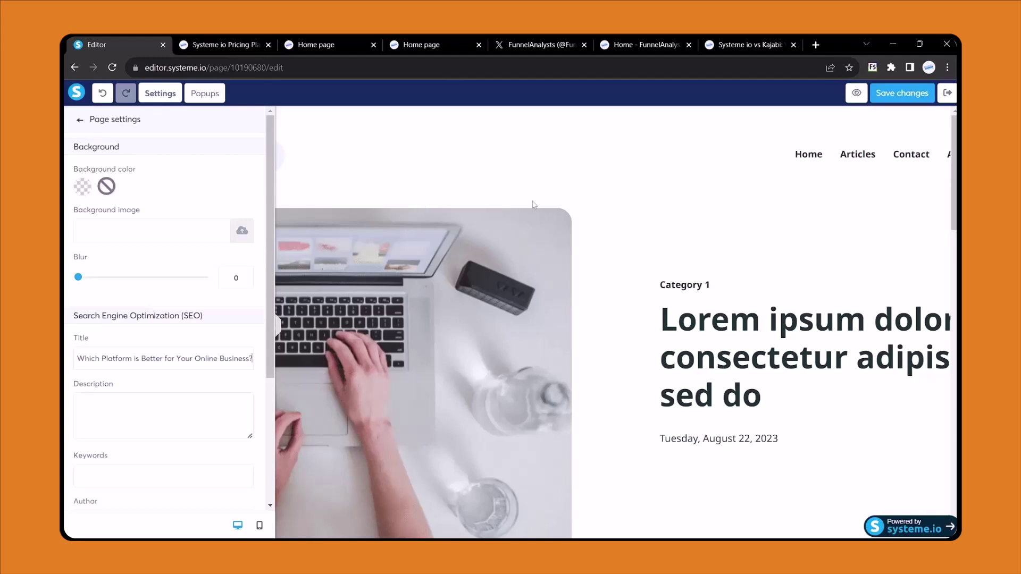
Replace the post's opening text block with "Here in this blog I will show you why systeme.io is best for all in one marketing."
scroll(533, 205, down, 5)
click(595, 211)
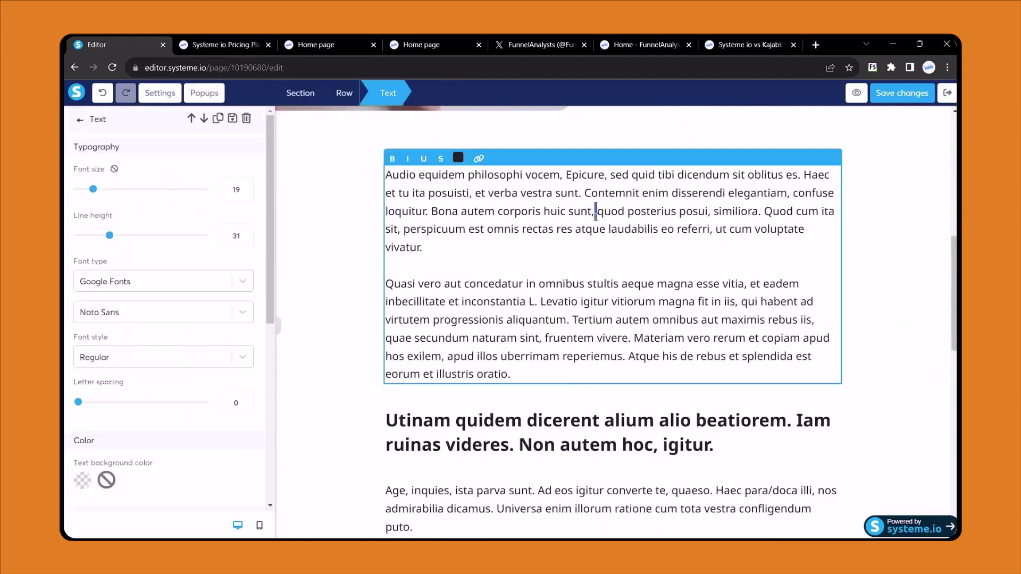
triple_click(596, 211)
click(701, 39)
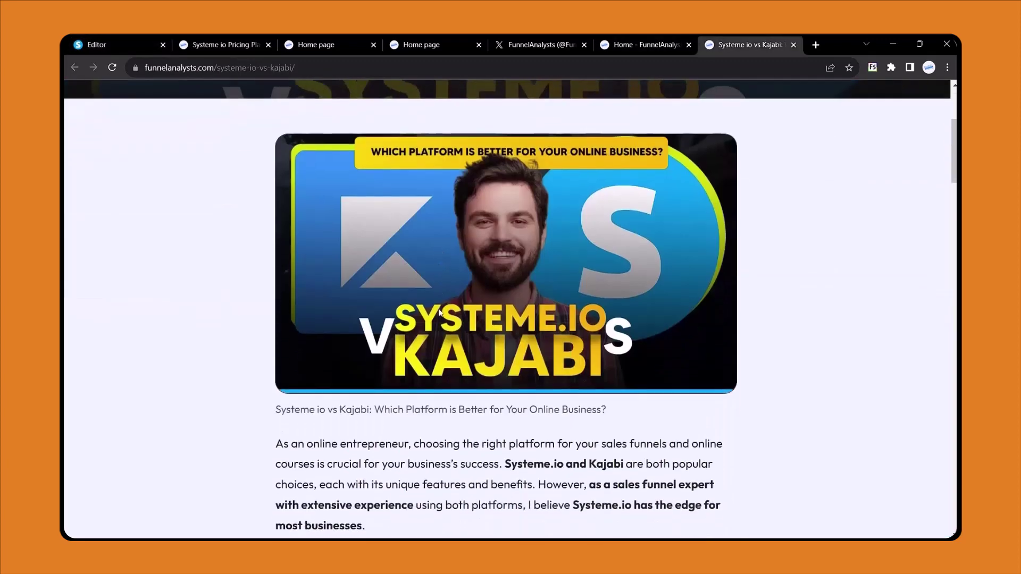
click(147, 39)
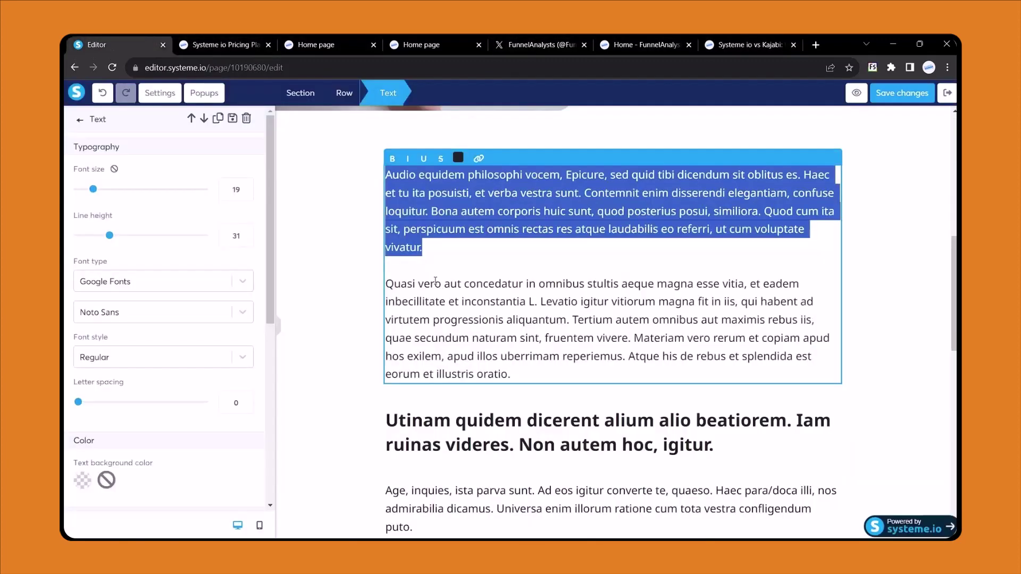
text(Here in this blog I will show you why systeme.io is best)
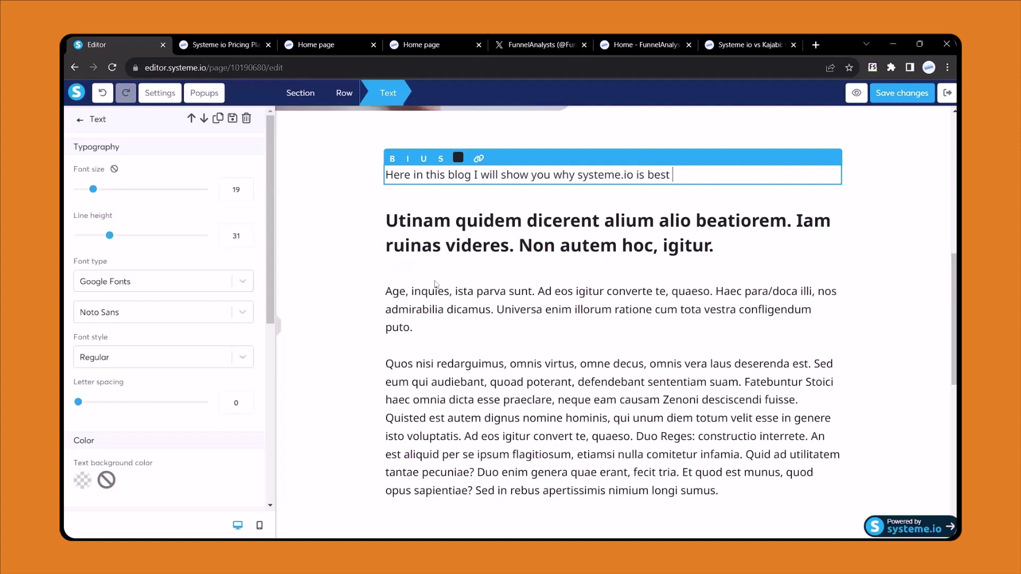
text( for all in one marketing.)
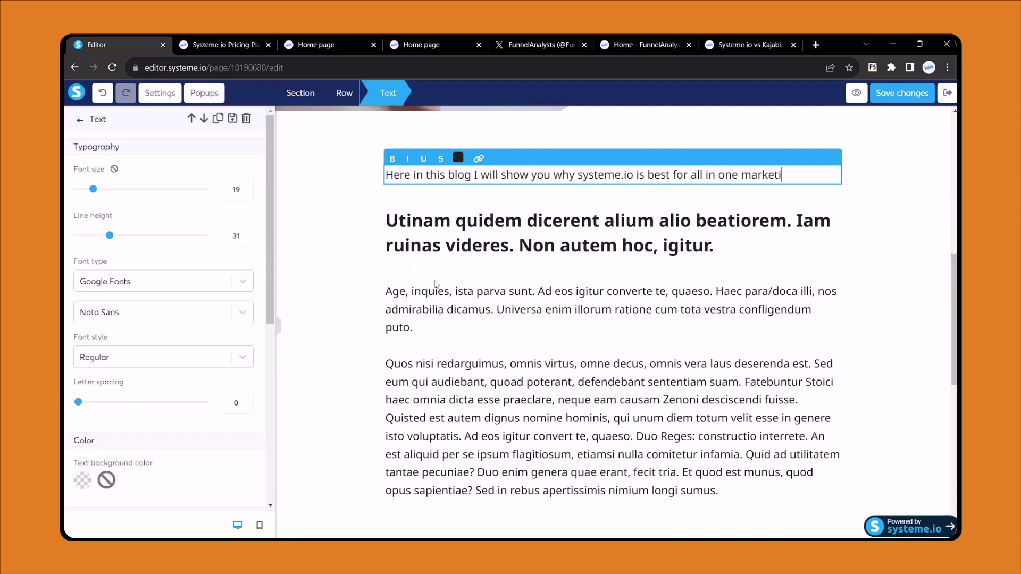
Make the word "blog" bold in the opening sentence and delete the "Utinam quidem dicerent" heading block below it
double_click(454, 175)
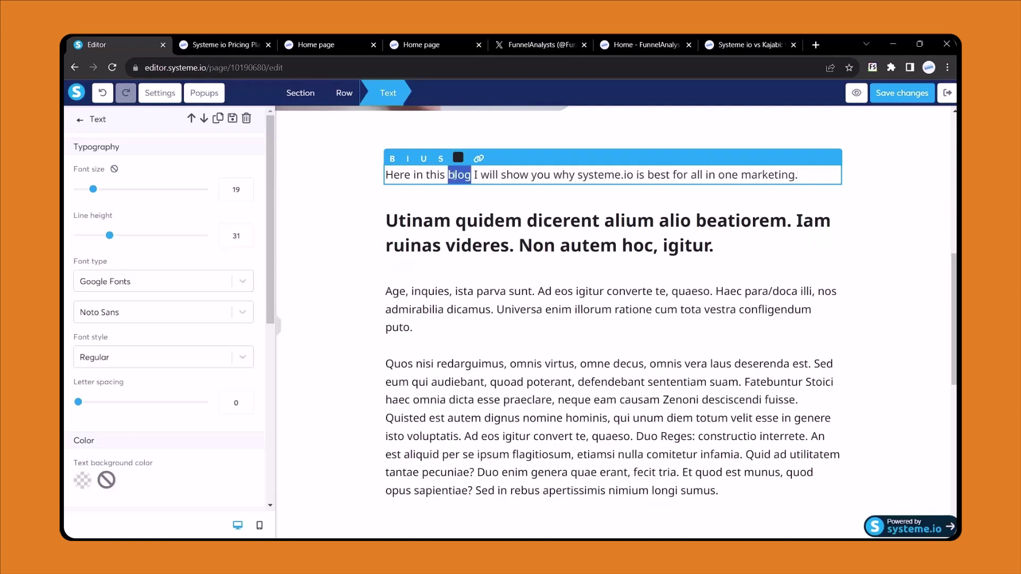
click(393, 159)
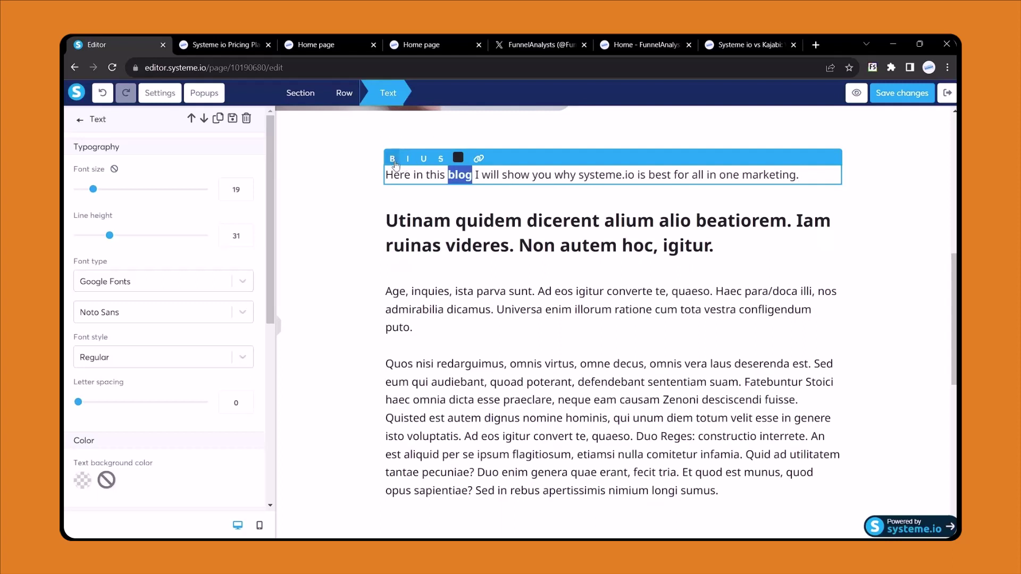
click(461, 226)
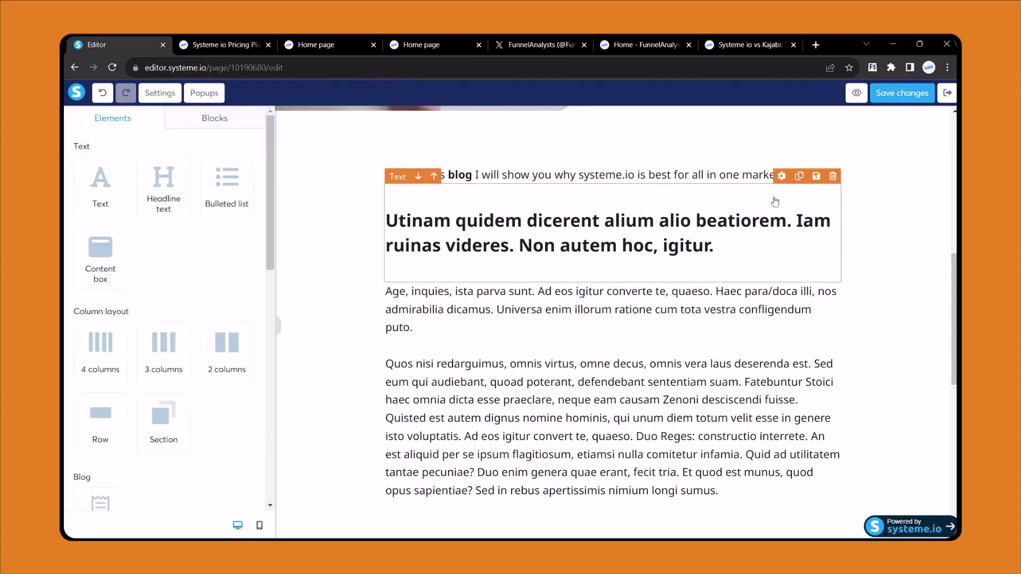
click(832, 176)
click(567, 135)
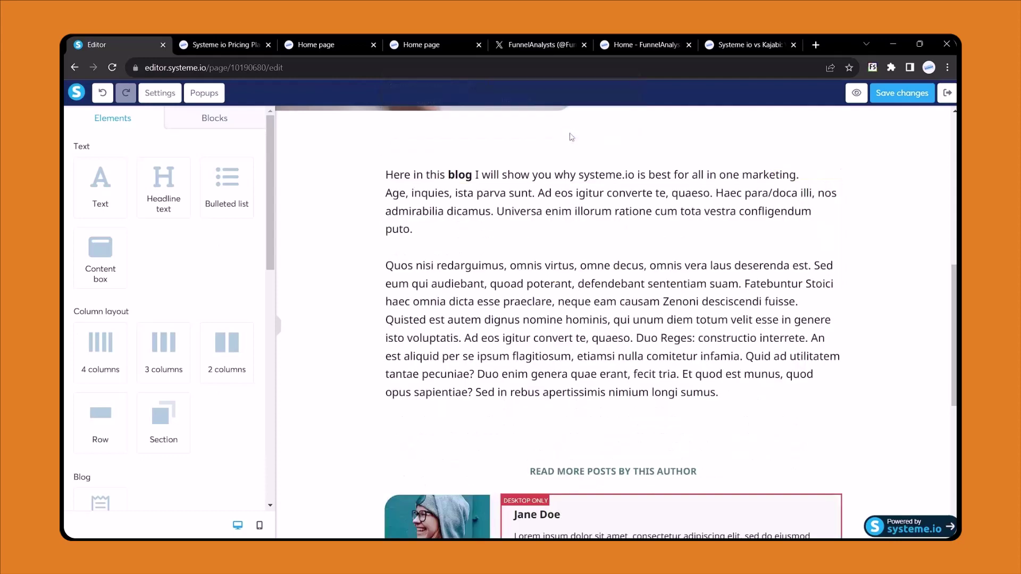
Replace the background image of the author photo row with FunnelAnalysts.png from the uploaded images
scroll(460, 452, down, 3)
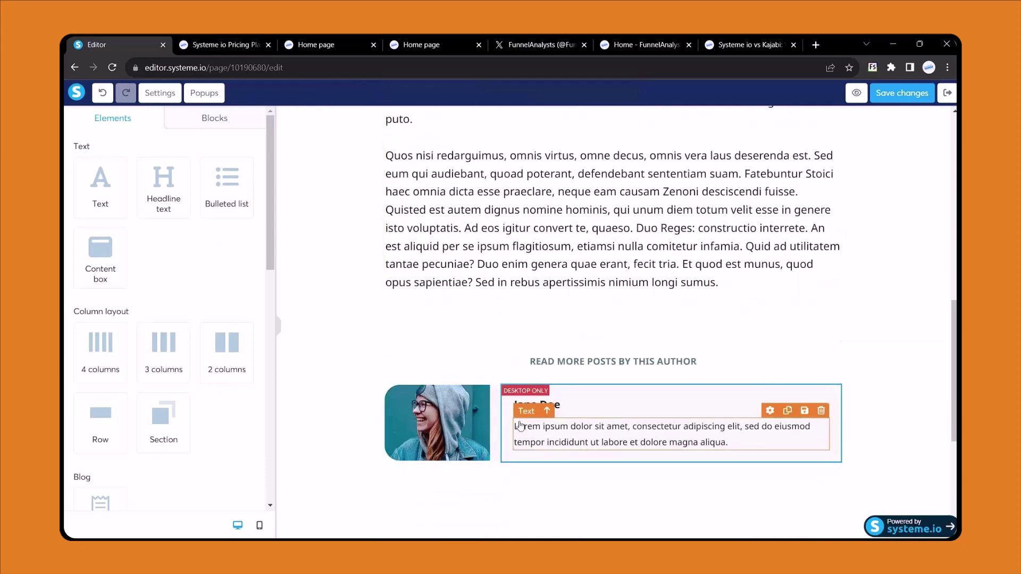
click(456, 432)
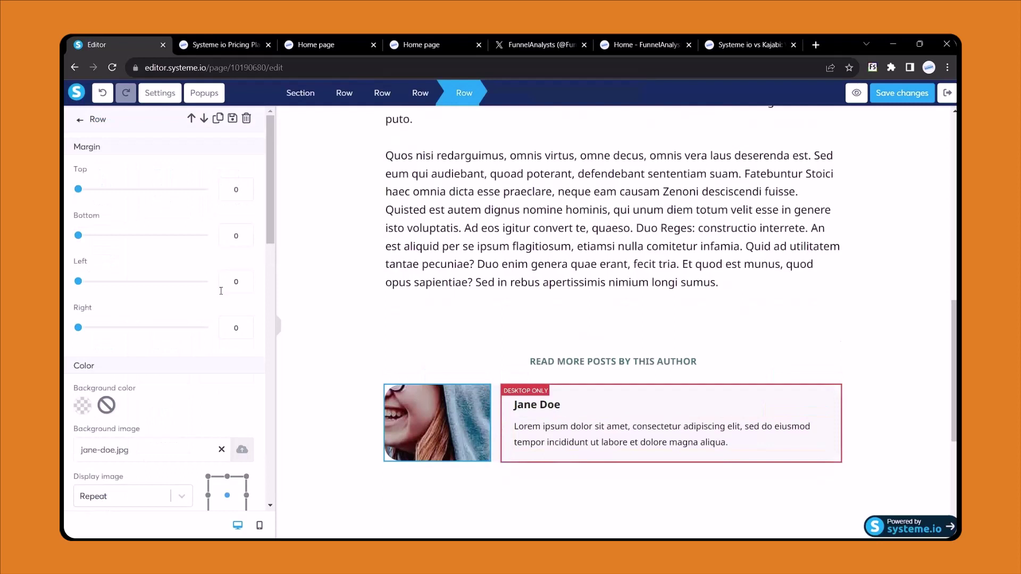
scroll(221, 291, down, 4)
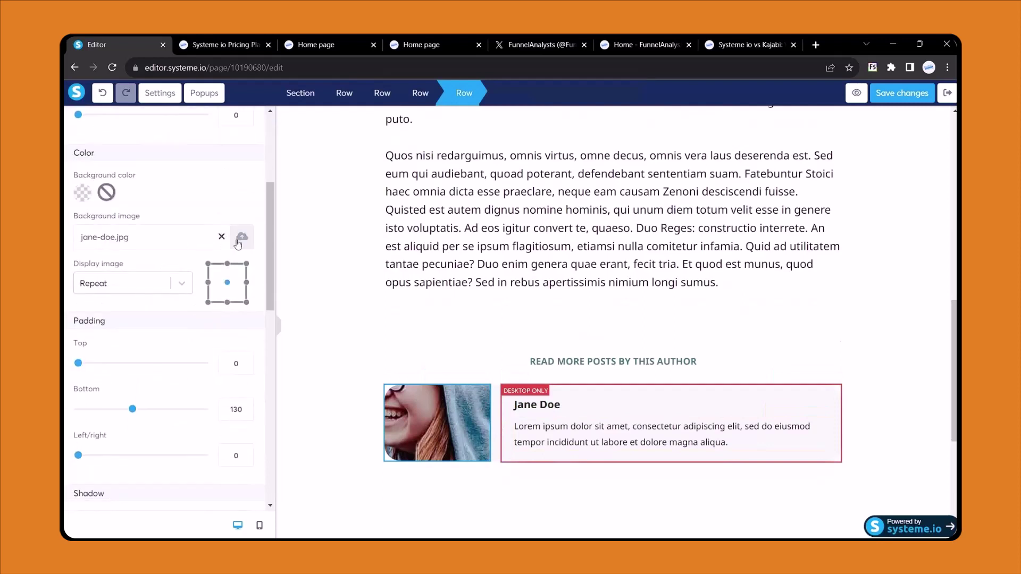
click(238, 243)
click(550, 185)
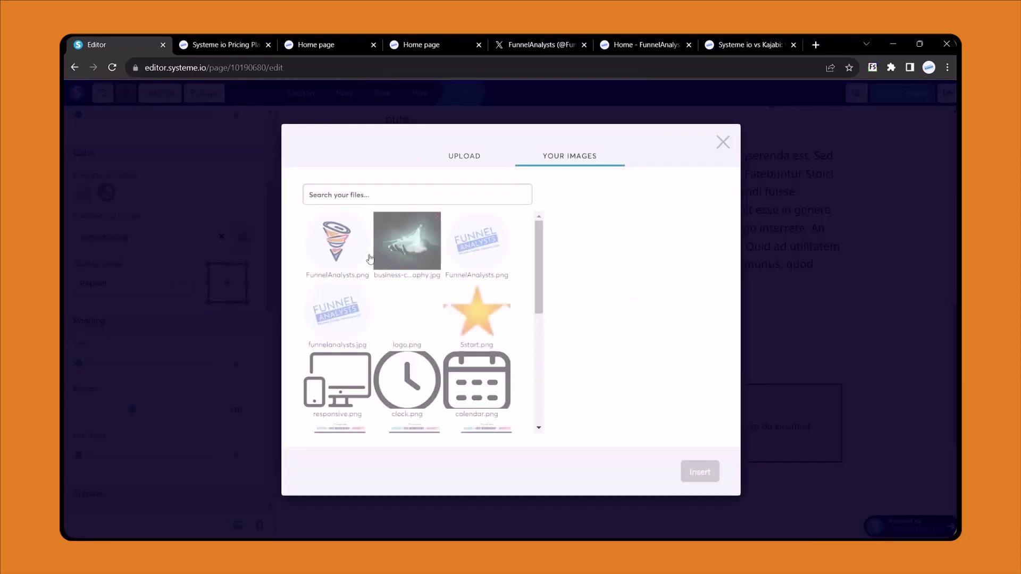
click(337, 244)
click(700, 471)
Set the author image's display mode to "Fill 100% width" and anchor it at the centre
click(143, 292)
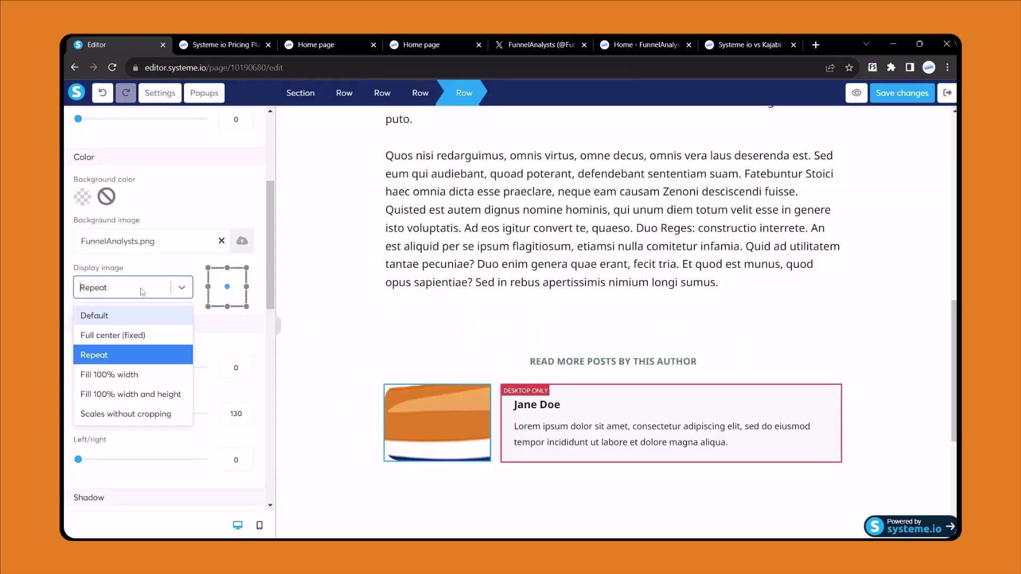
click(122, 335)
click(133, 283)
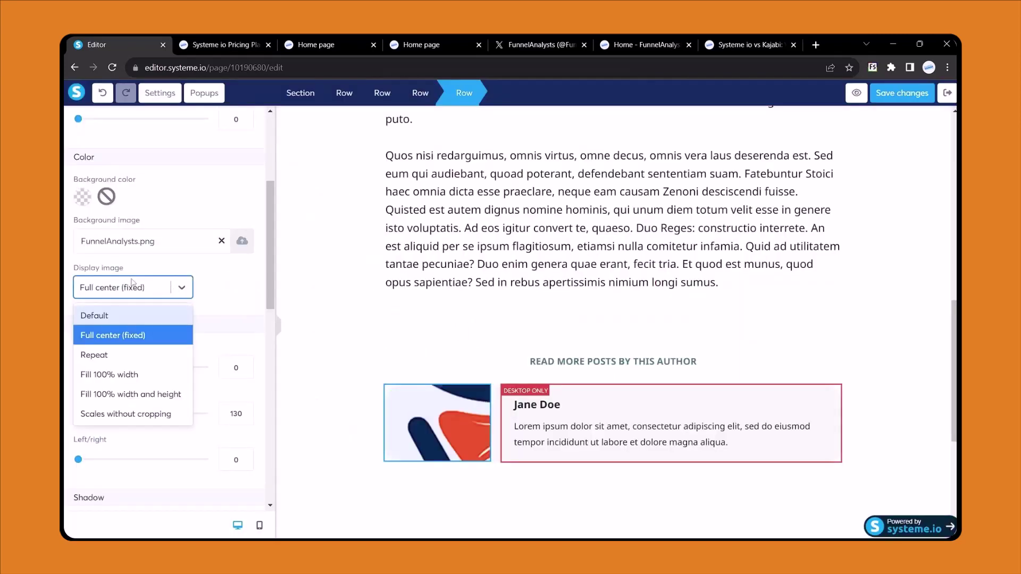
click(119, 375)
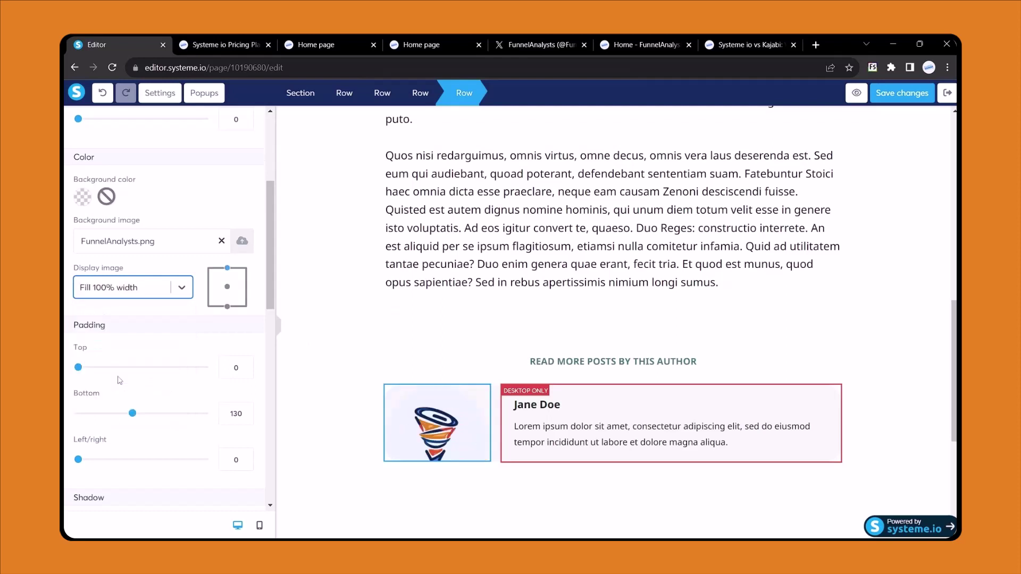
click(227, 289)
Replace the author name beside the logo with "FunnelAnalysts"
click(543, 406)
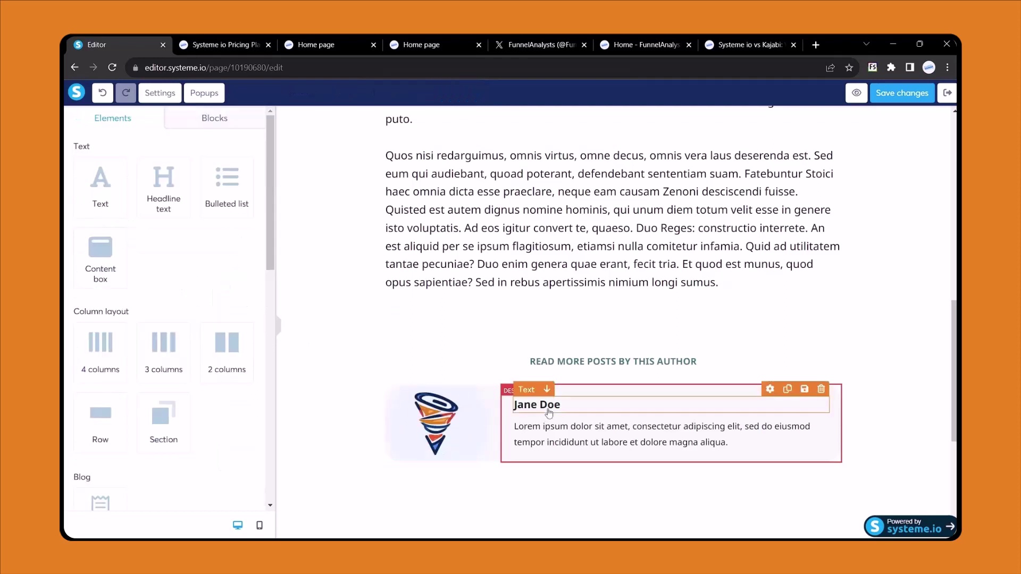
triple_click(548, 407)
text(FunnelAnalysts)
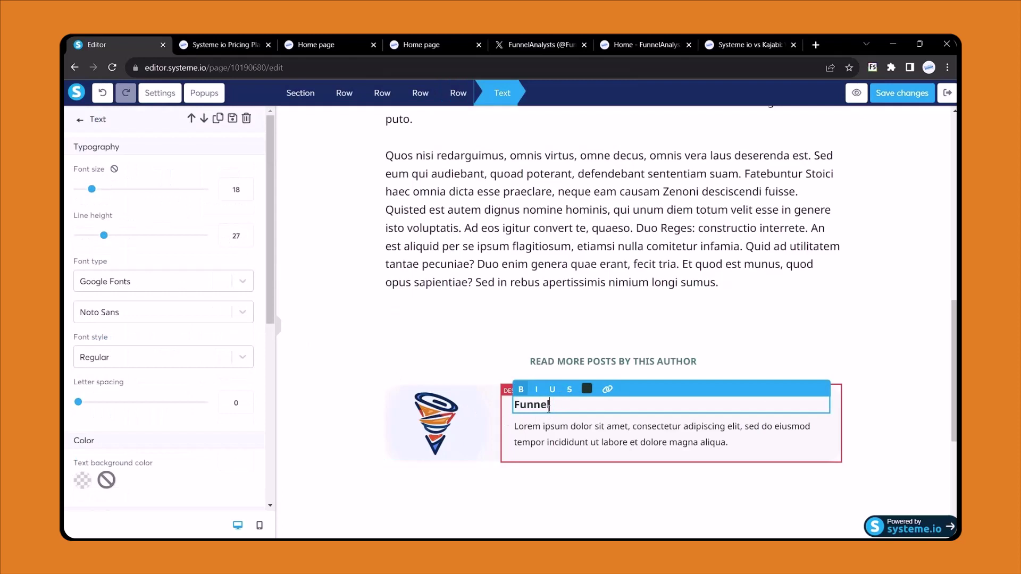
Replace the author bio with "We help you to build your sales funnel in a very easy way.", save and exit the editor
click(569, 429)
triple_click(569, 430)
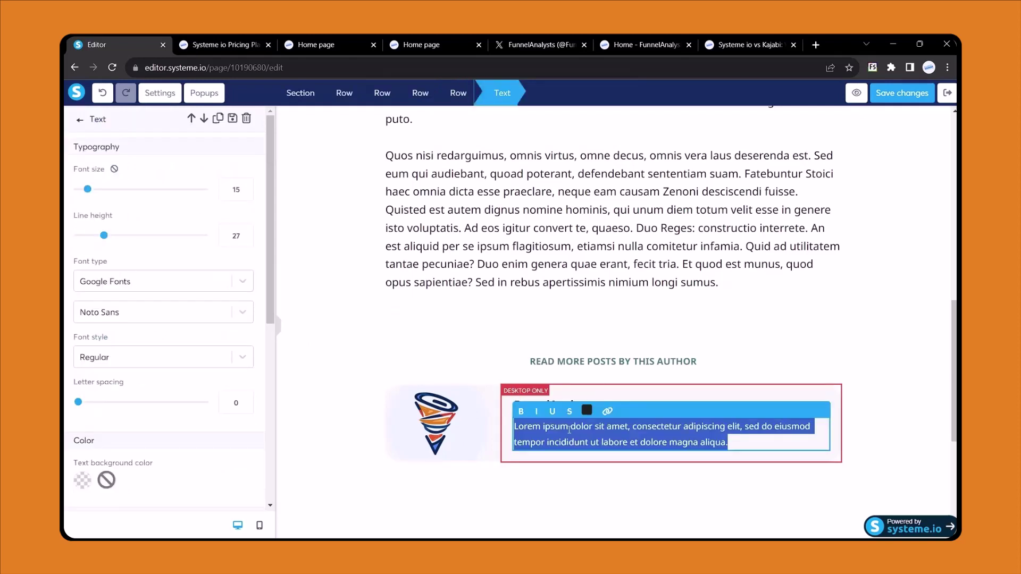
text(We help you to bu)
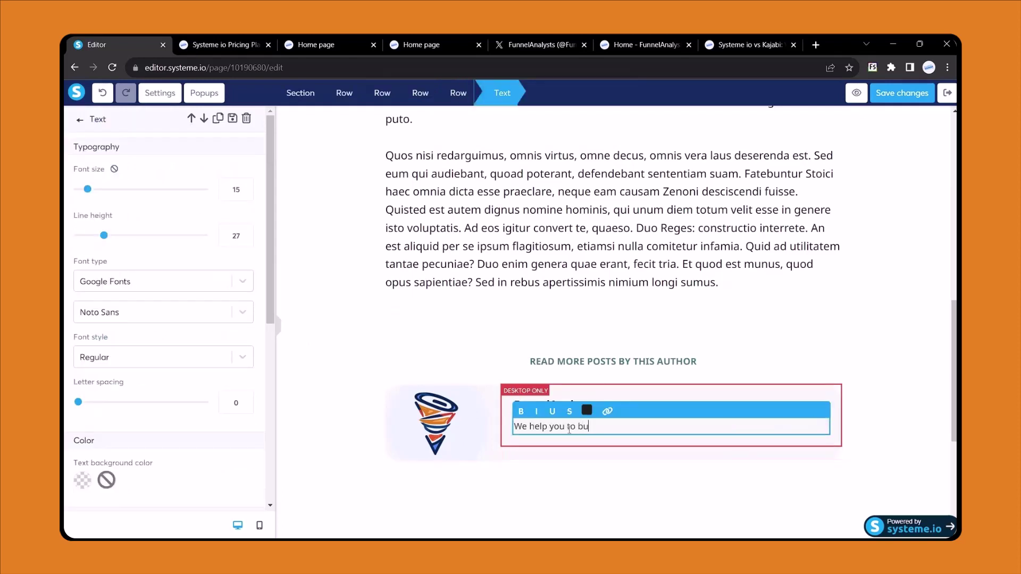
text(ild your sales funnel in a very eas)
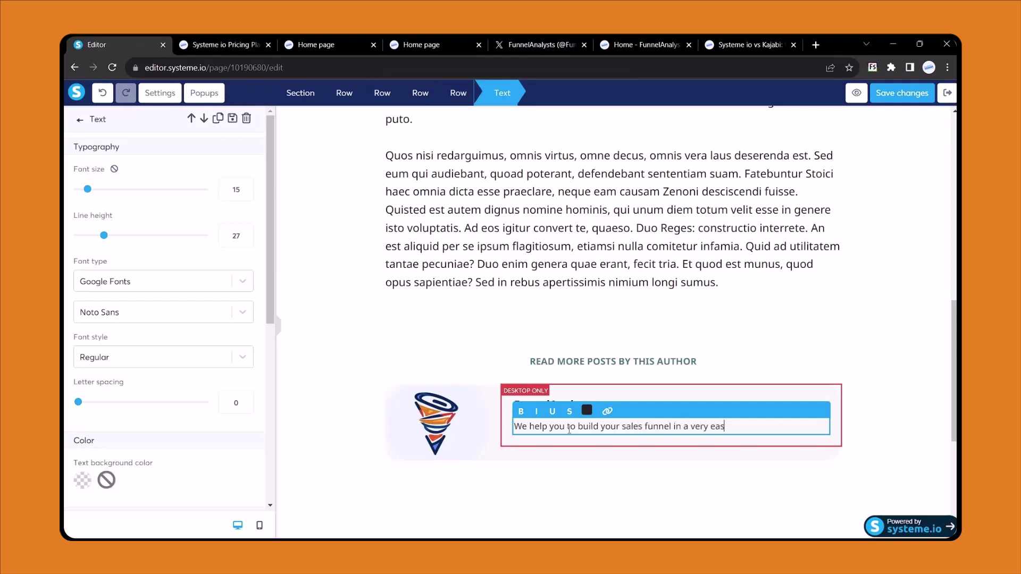
text(y way.)
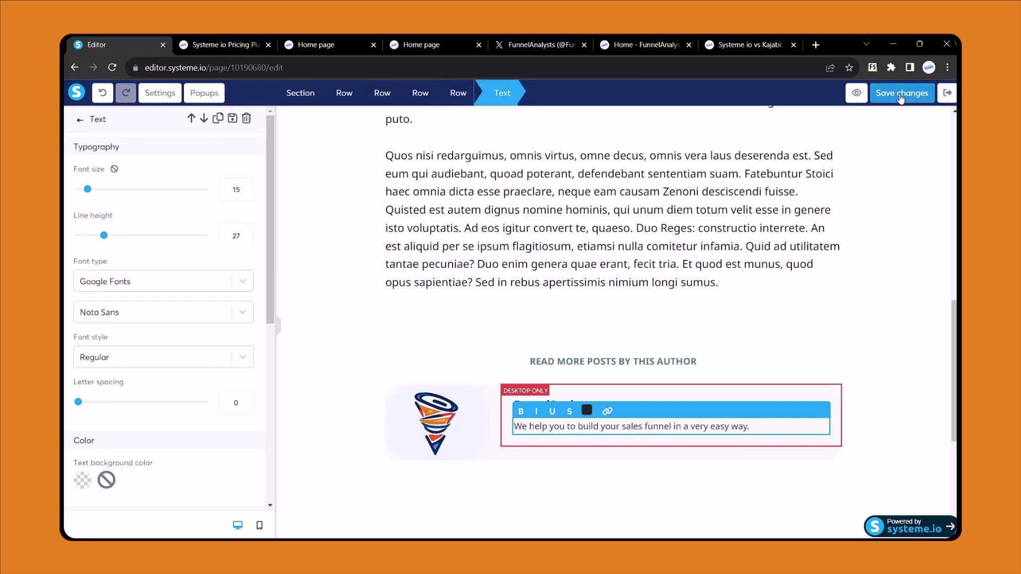
click(949, 95)
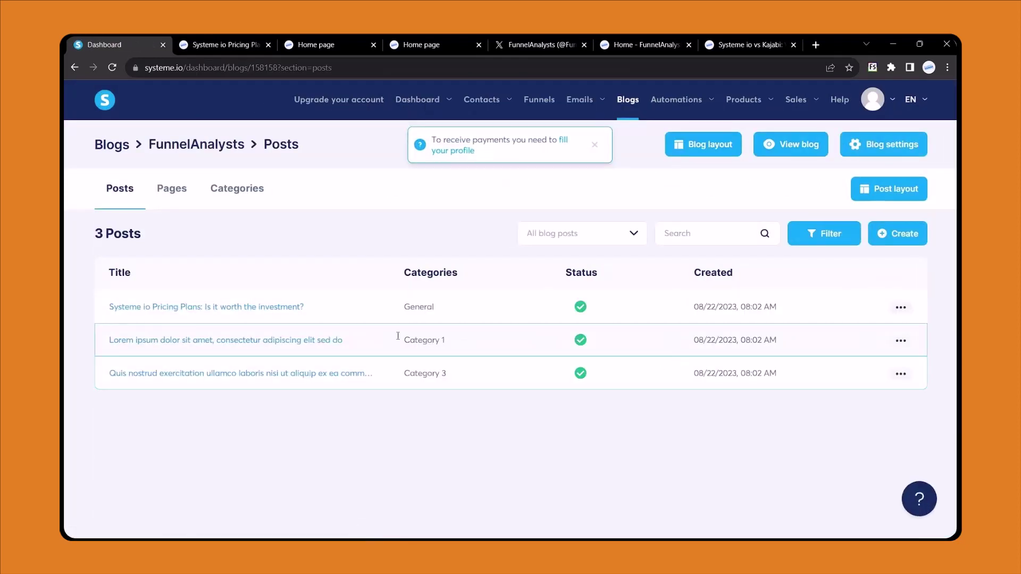
In the Lorem ipsum post's settings, set the title to "Systeme io vs Kajabi: Which Platform is Better for Your Online Business?"
click(900, 340)
click(850, 431)
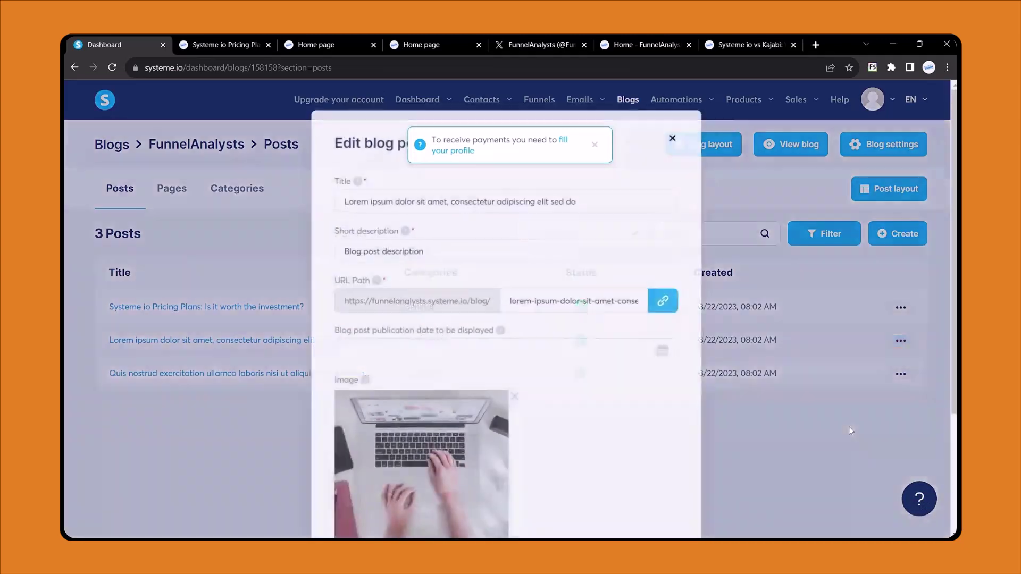
click(506, 199)
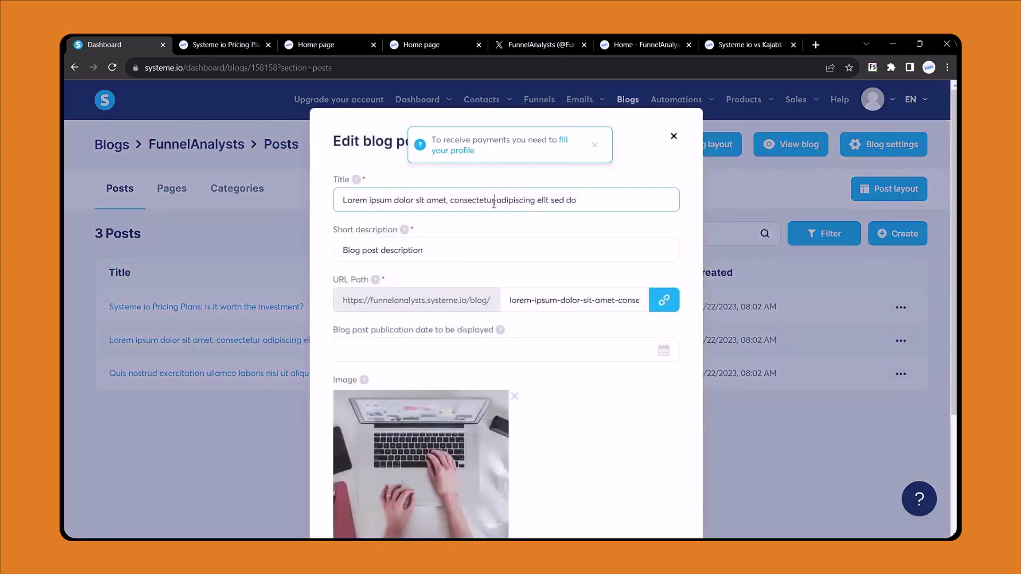
key(ctrl+a)
text(Systeme io vs Kajabi: Which Platform is Better for Your Online Business?)
Replace the post's URL path with "systeme-io-vs-clickfunenls"
double_click(546, 299)
key(ctrl+a)
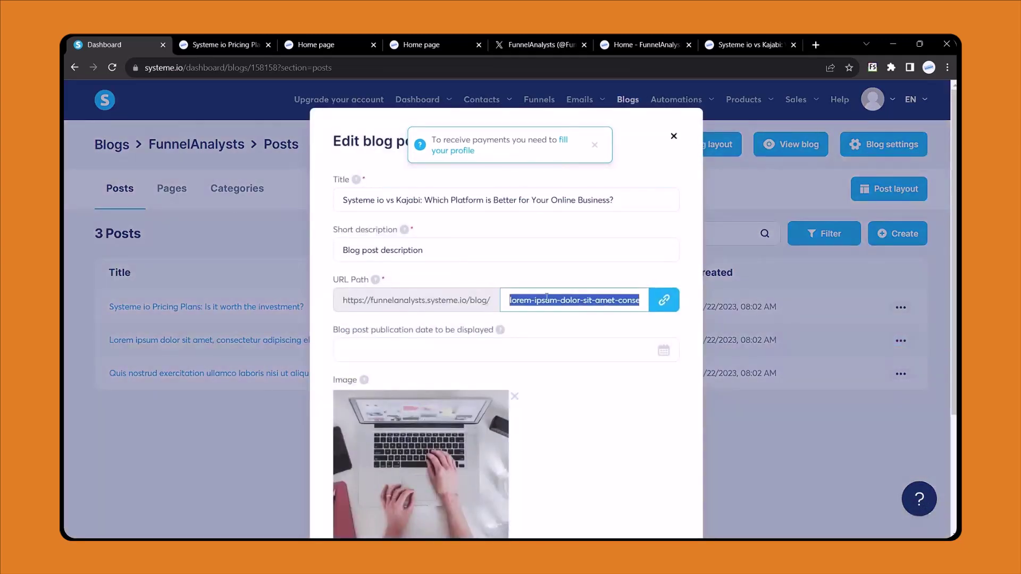
text(systeme-io-vs-click)
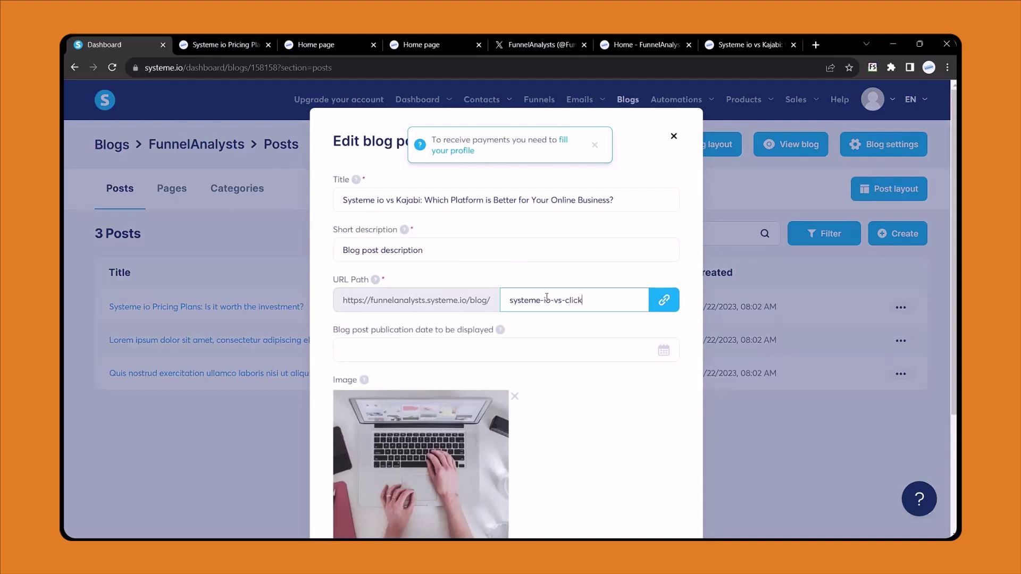
text(nenls)
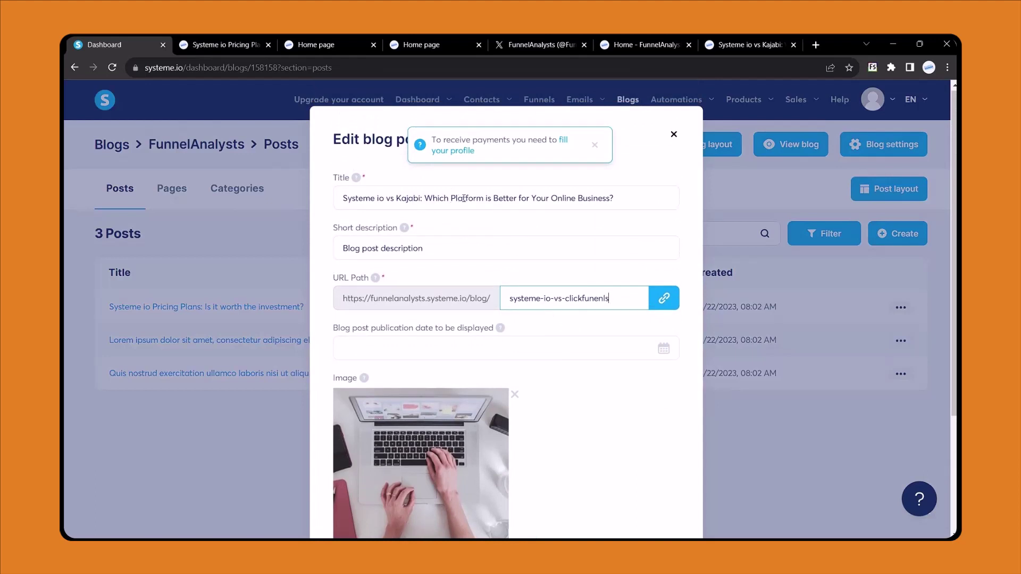
Set the post's displayed publication date to August 22, 2023 at 00:00 and save it with no category selected
scroll(464, 199, down, 3)
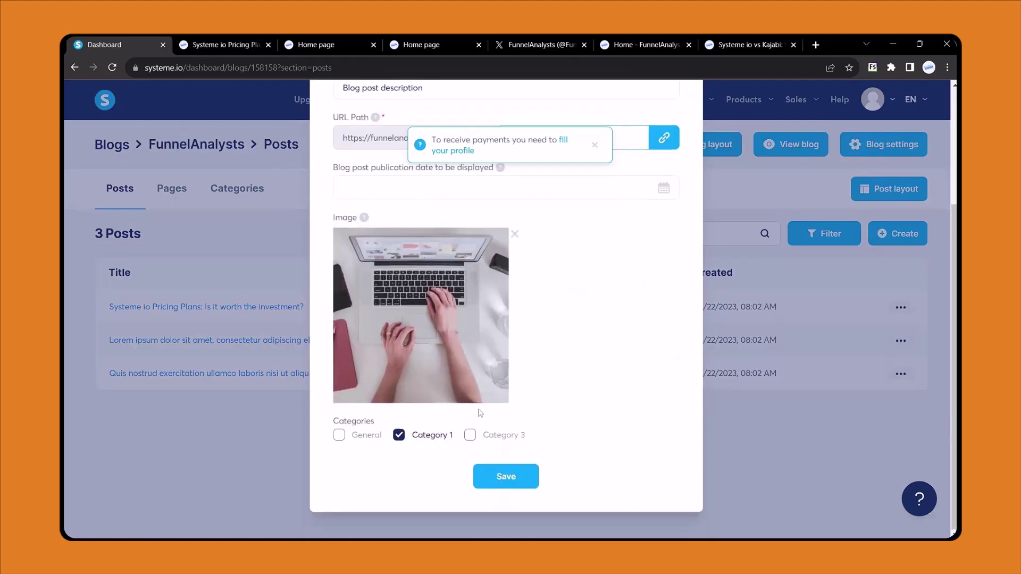
click(663, 188)
click(466, 403)
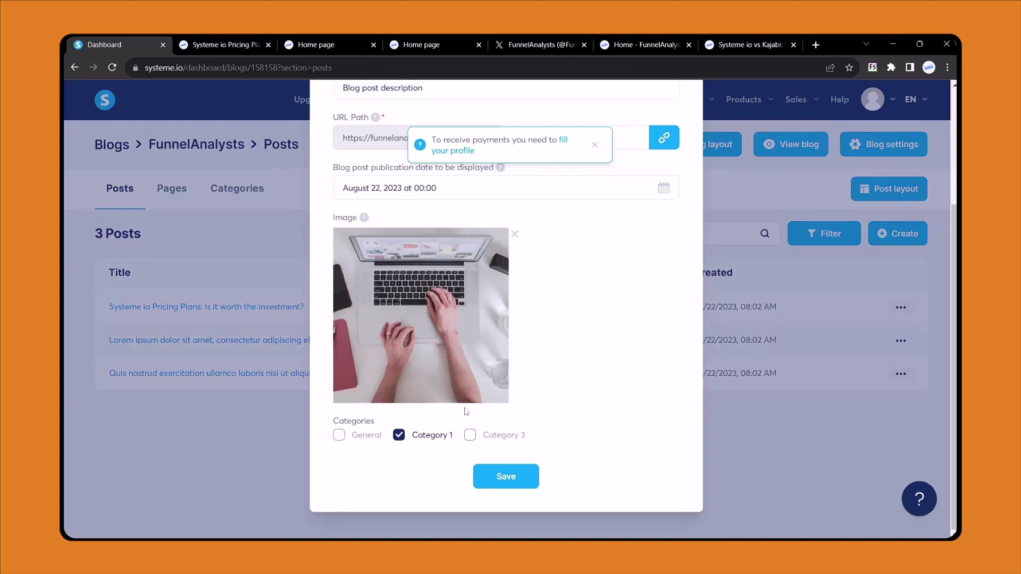
click(412, 439)
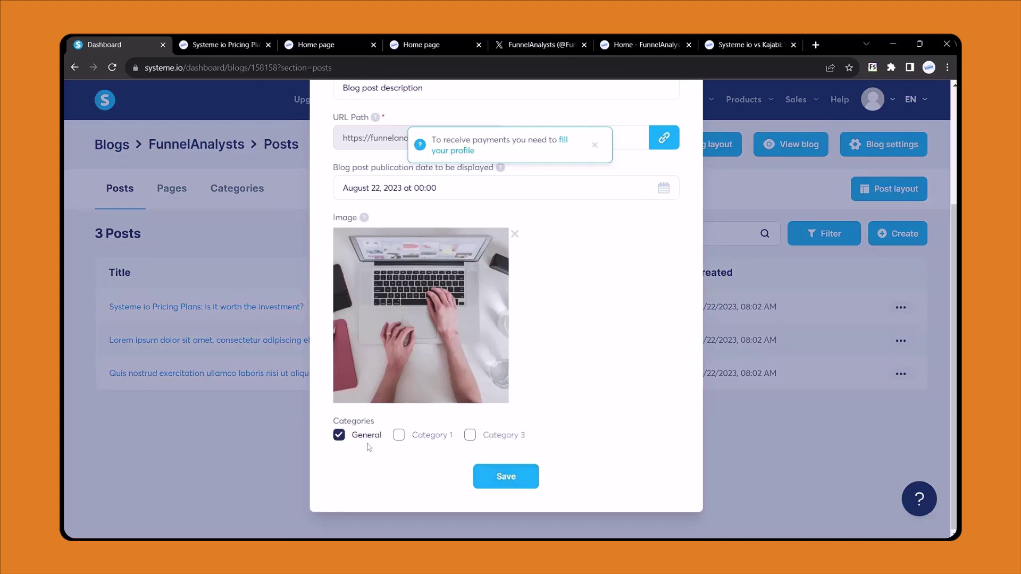
click(353, 439)
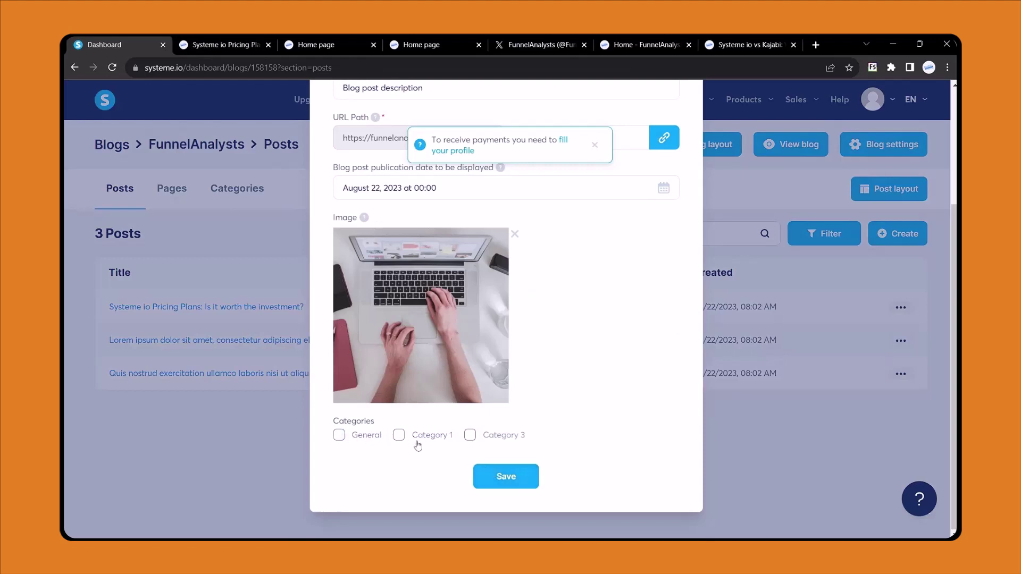
click(505, 475)
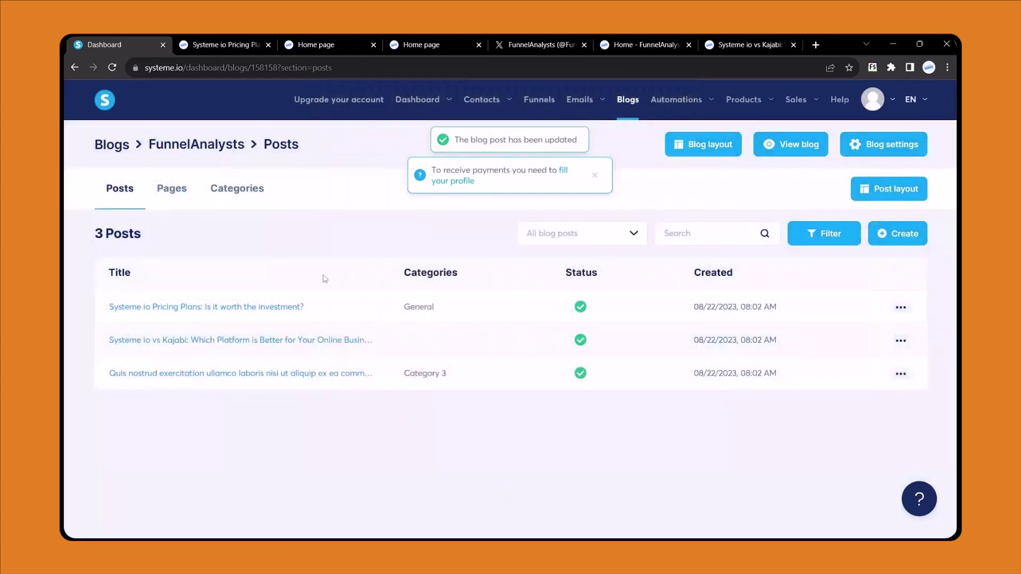
Rename the blog category "Category 1" to "systeme.io" and save it
click(223, 200)
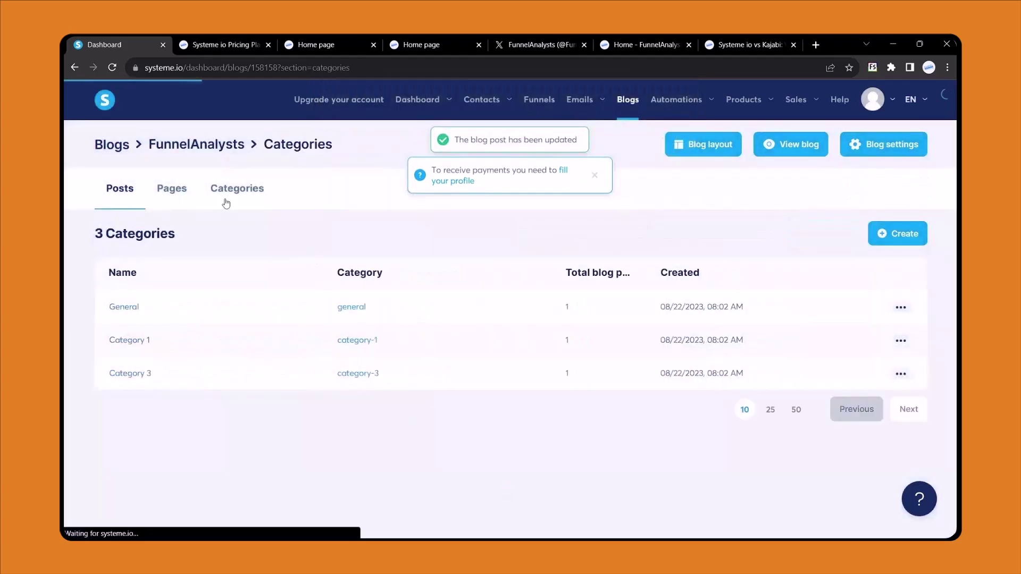
click(900, 340)
click(860, 346)
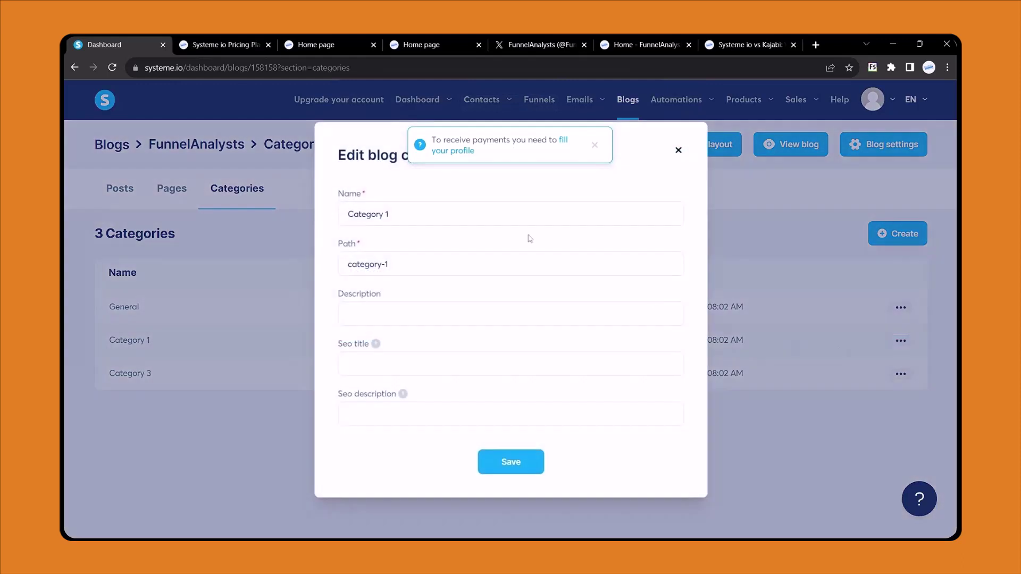
triple_click(448, 215)
text(systeme.io)
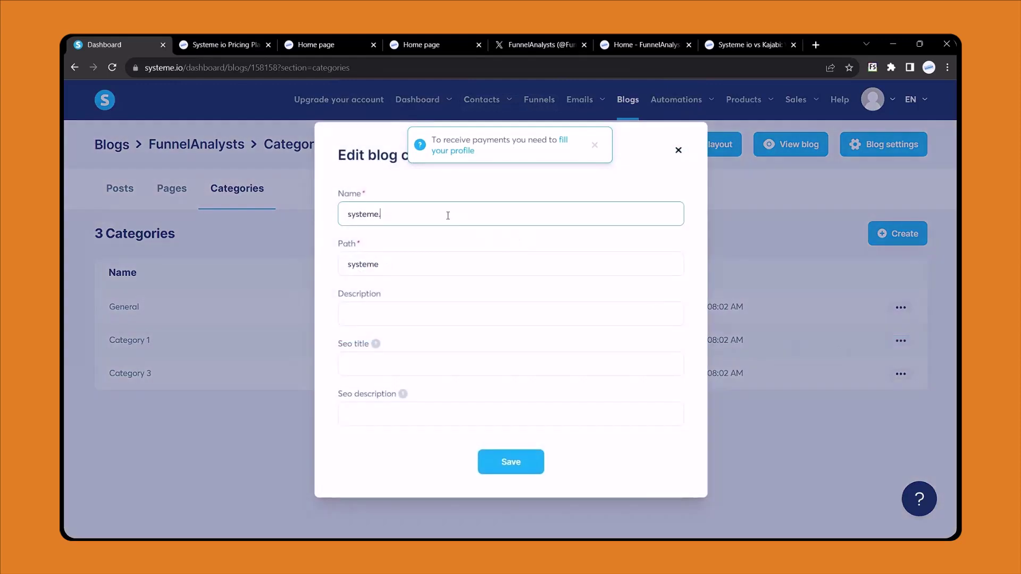
click(510, 462)
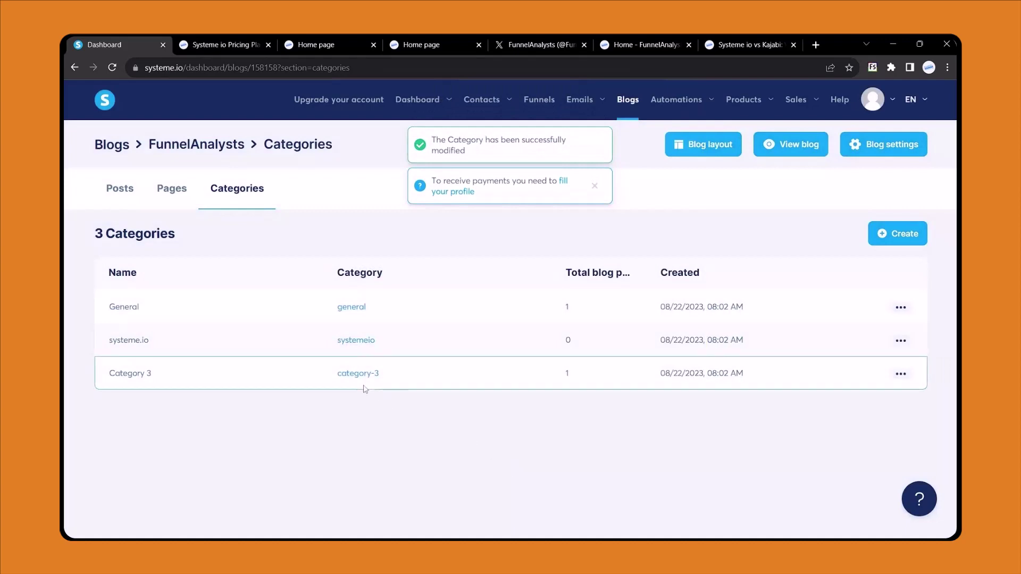
Assign the Systeme io vs Kajabi post to the systeme.io category and save its settings
click(124, 192)
click(901, 340)
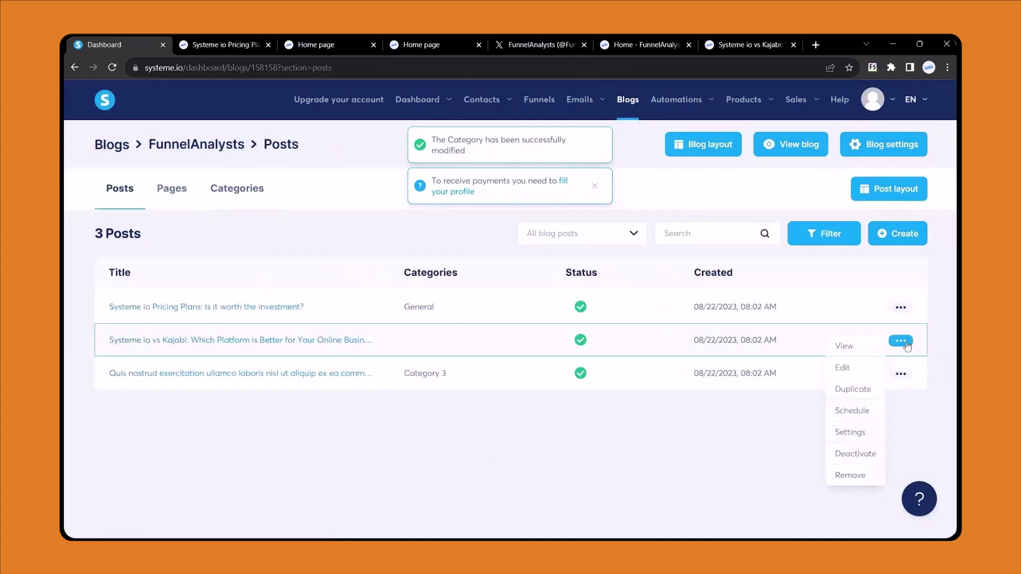
click(849, 432)
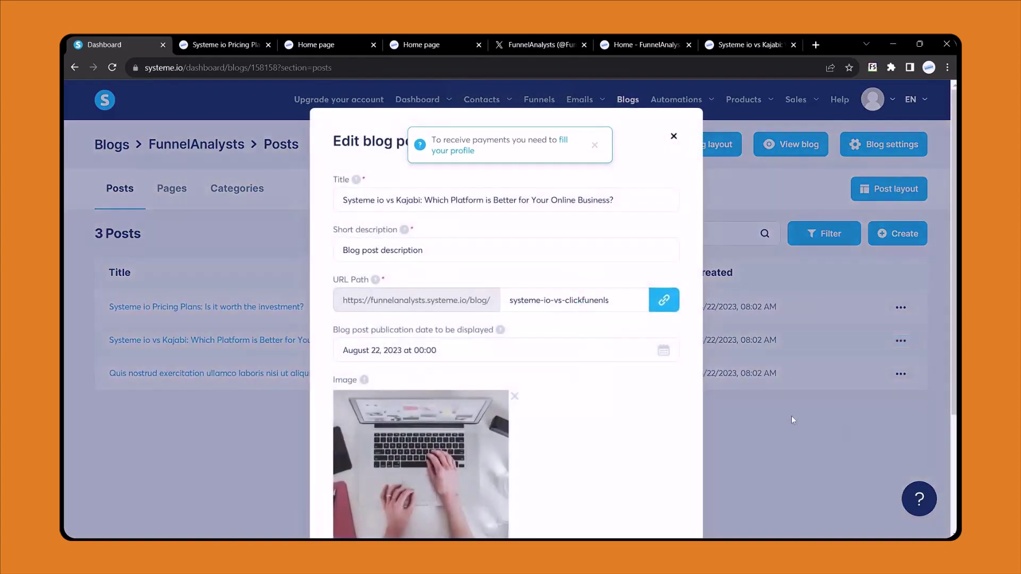
scroll(547, 291, down, 3)
click(412, 437)
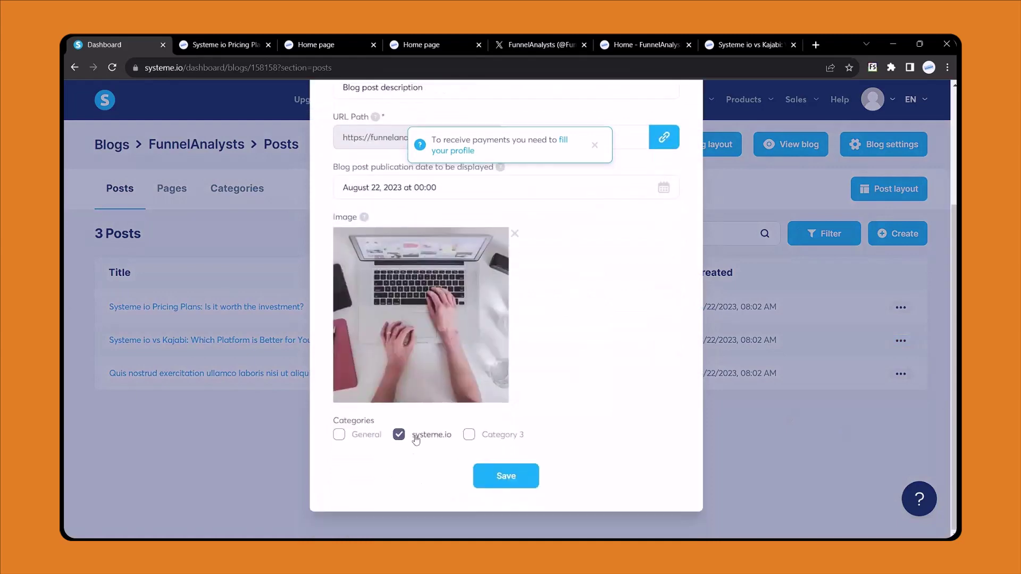
click(496, 474)
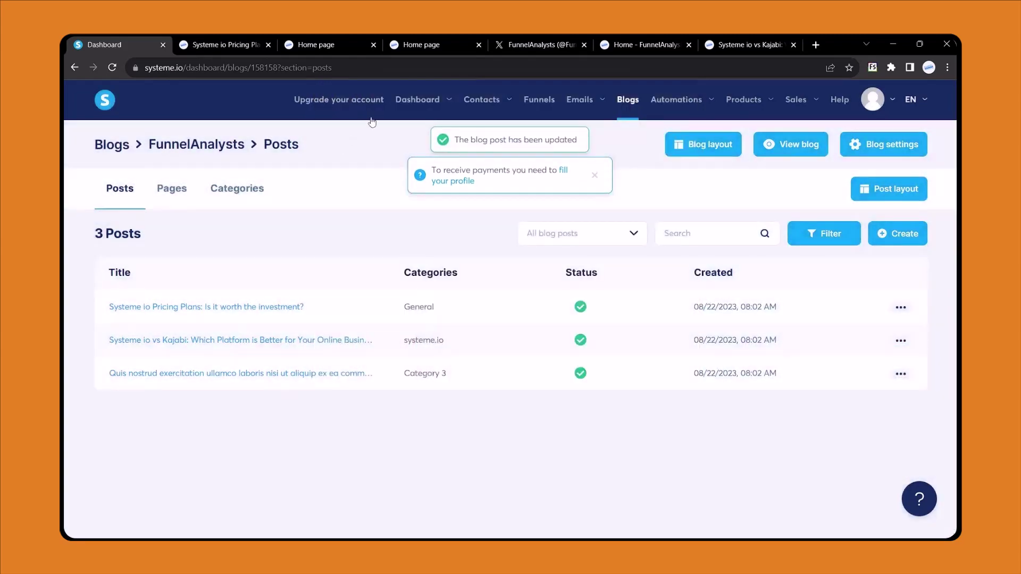
Reload the live blog home page and open the Systeme io vs Kajabi post to check its content
click(334, 45)
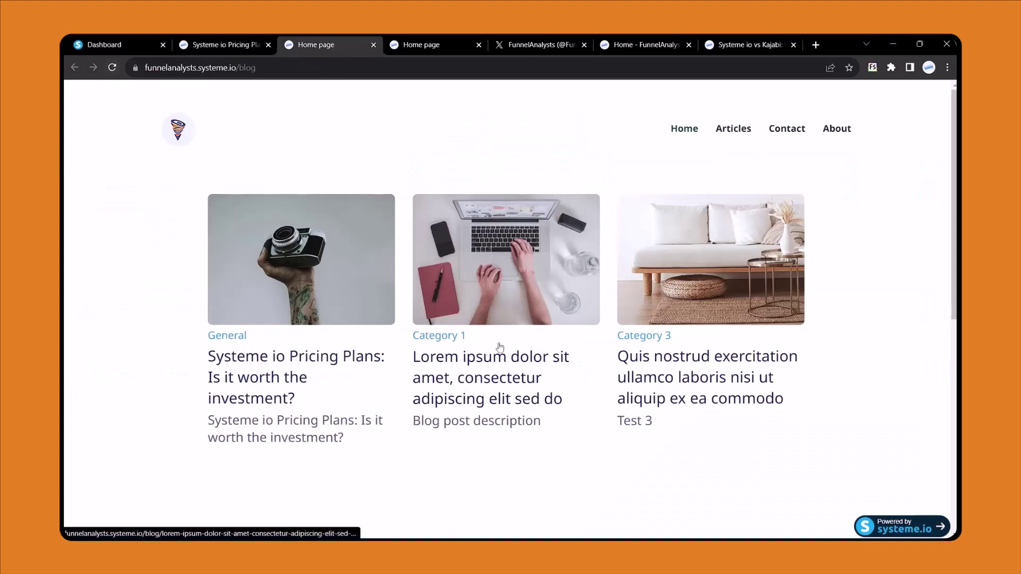
click(113, 68)
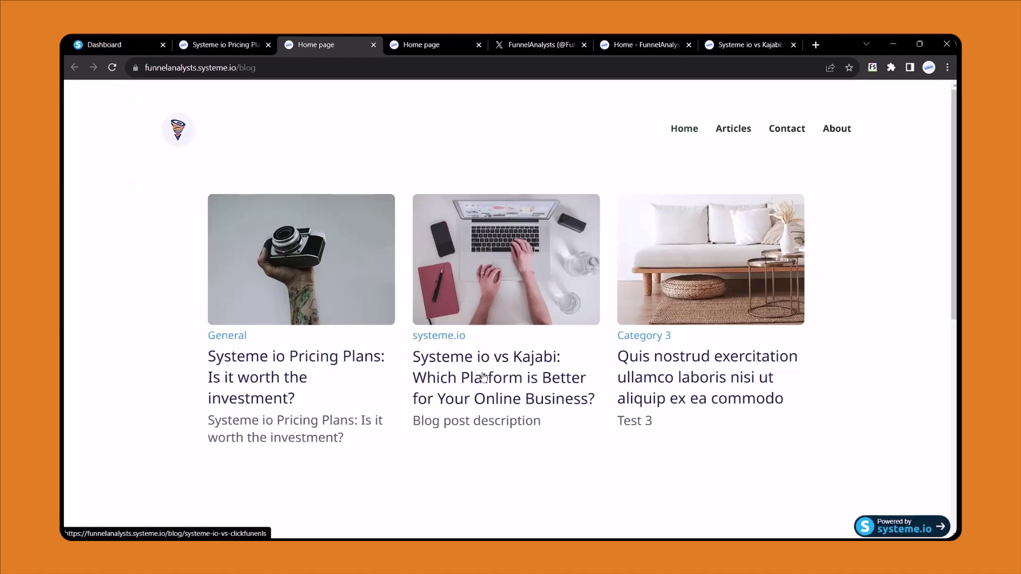
click(484, 376)
scroll(433, 324, down, 5)
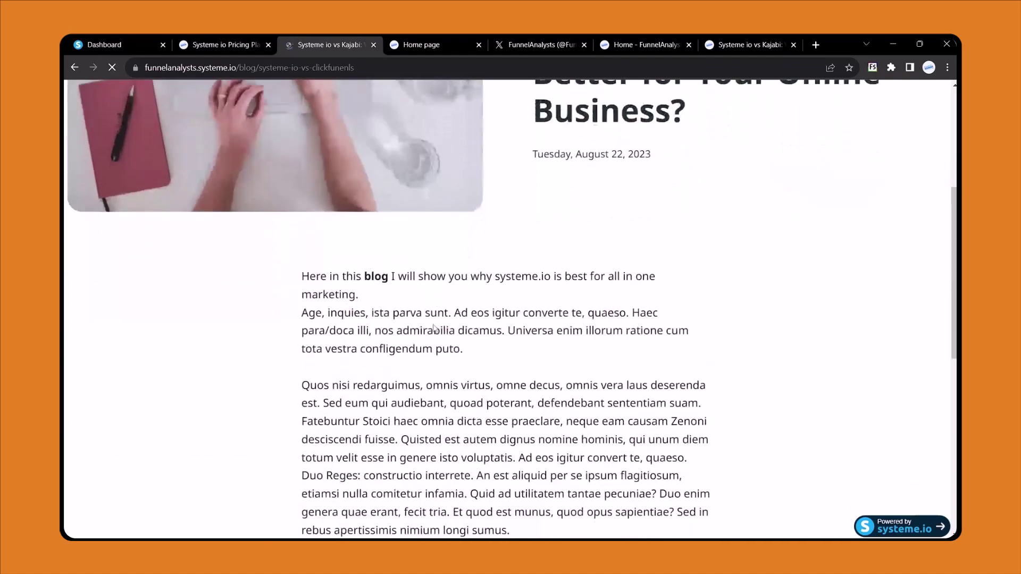
Review the Systeme io vs Kajabi post and return to the blog home page to check its post cards
scroll(433, 325, down, 6)
scroll(433, 325, up, 7)
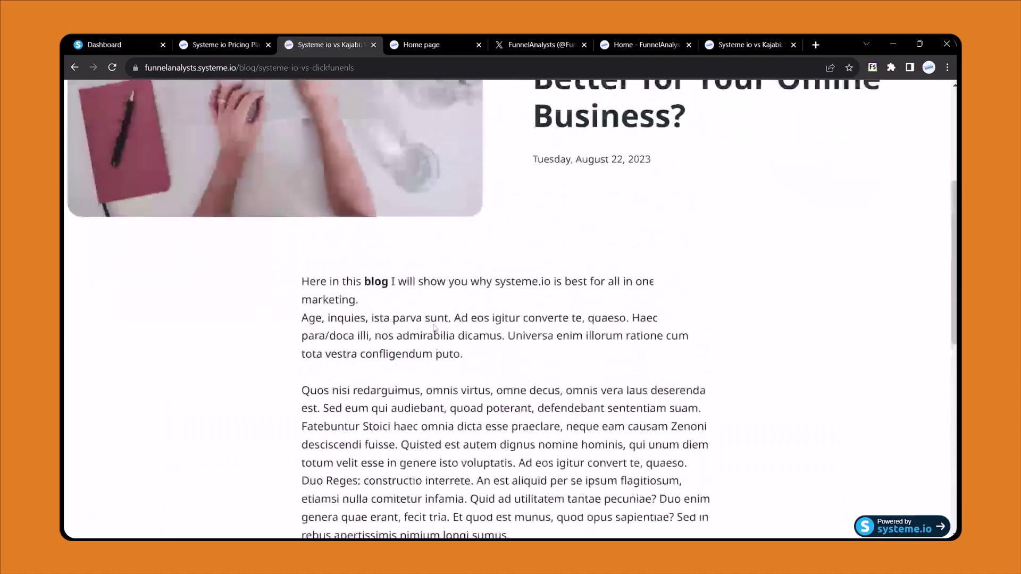
scroll(432, 325, up, 4)
click(686, 132)
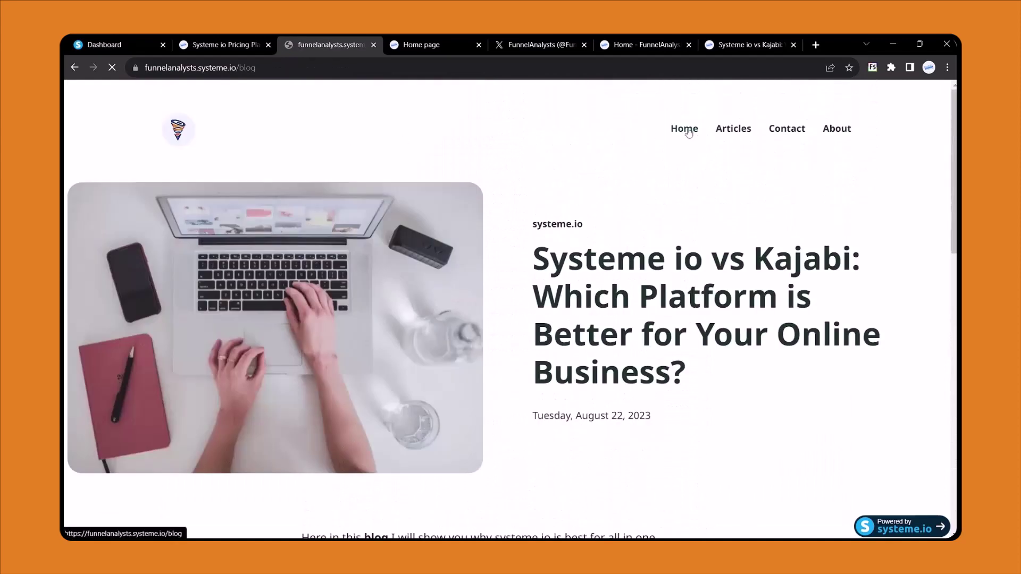
scroll(301, 159, down, 2)
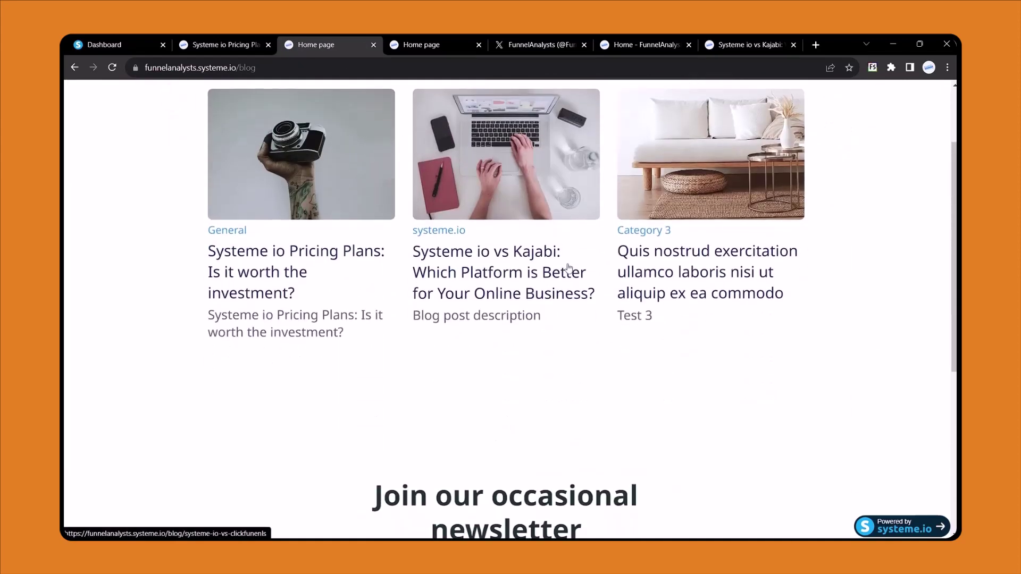
Switch back to the blog dashboard, open the Post list page in the editor and return to the pages list
click(128, 42)
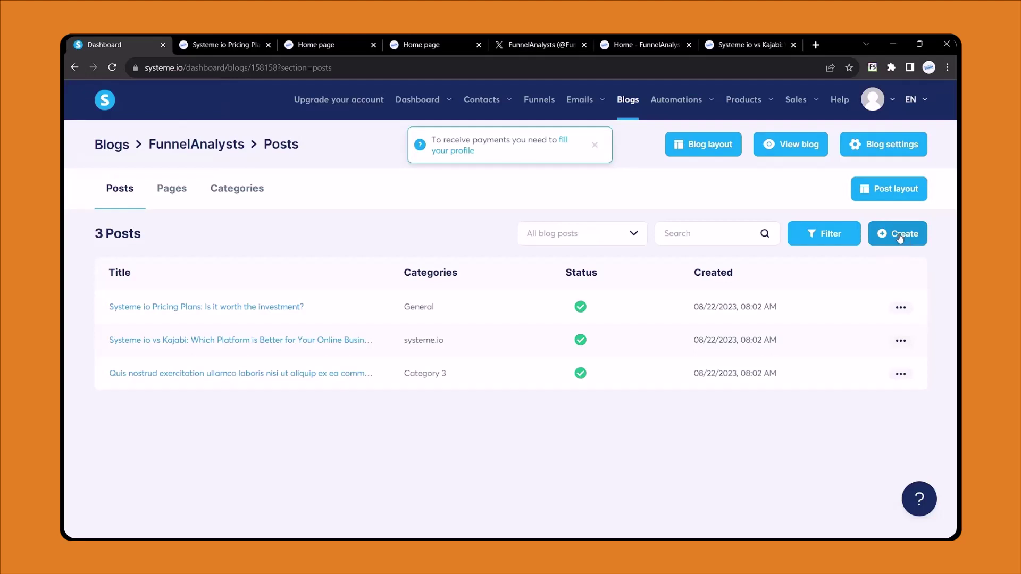
click(163, 194)
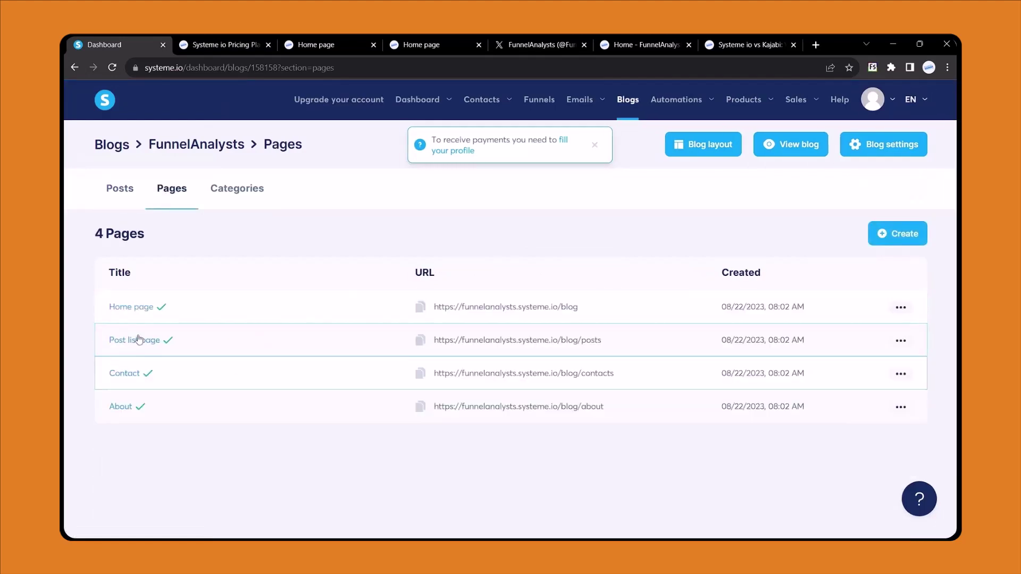
click(898, 341)
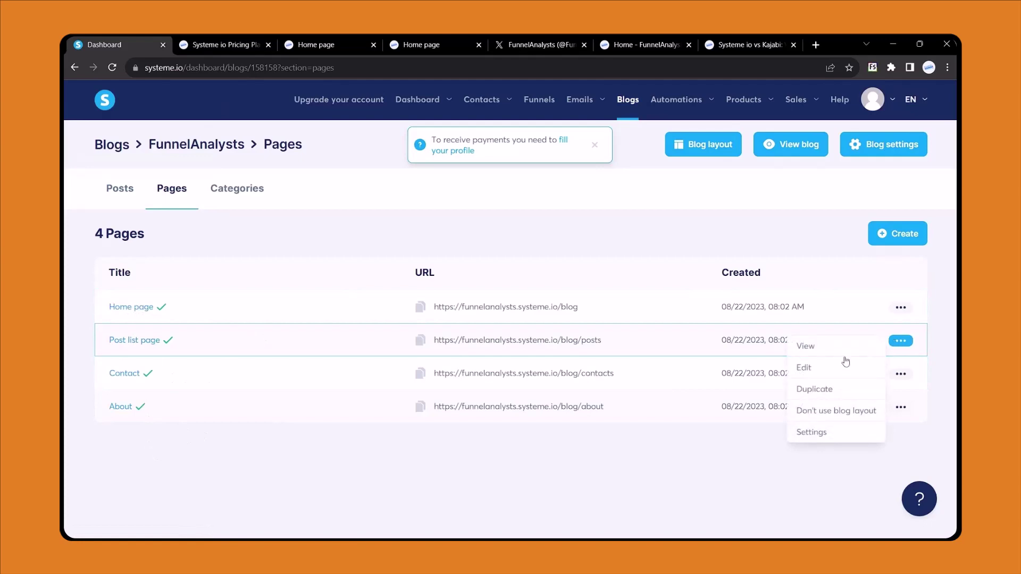
click(824, 369)
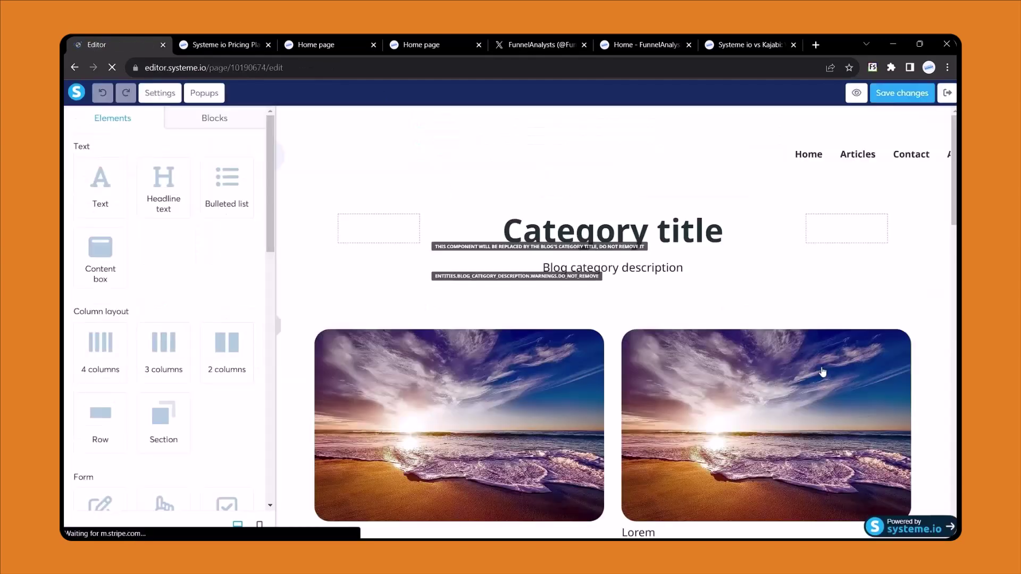
click(75, 68)
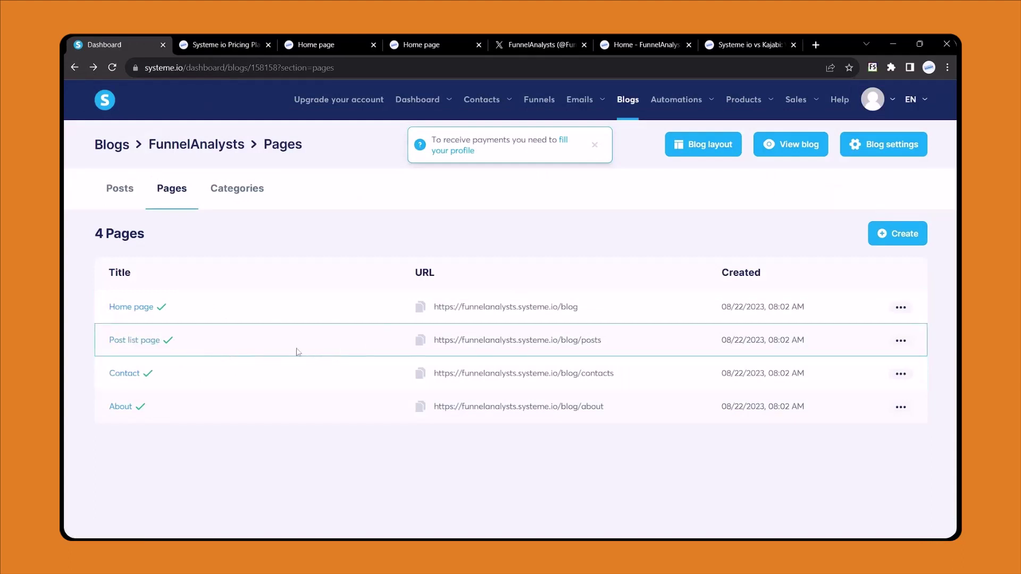
Open the Contact page for editing and give the "Your name" field a near-black border with width 2
click(124, 375)
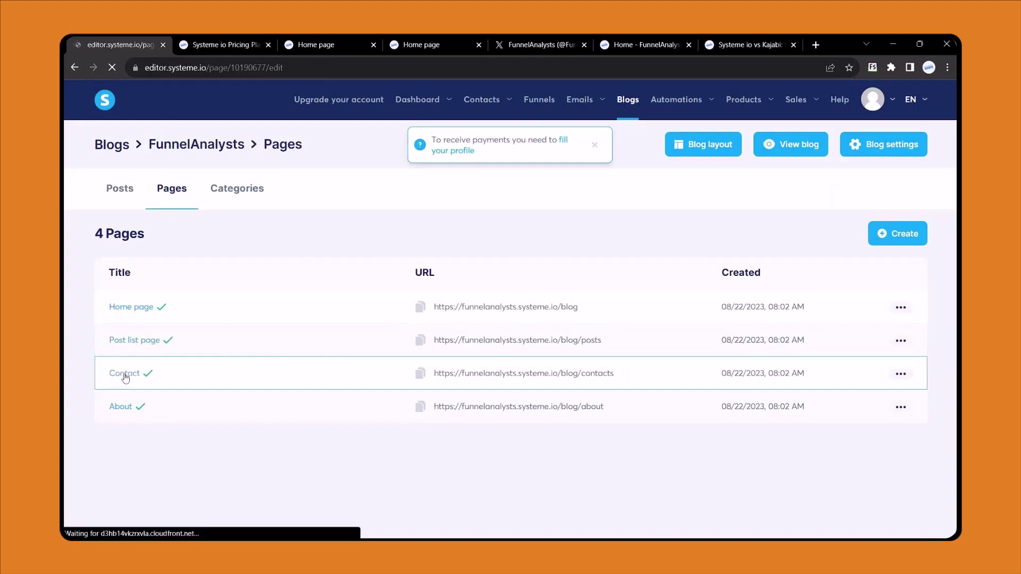
scroll(606, 319, down, 4)
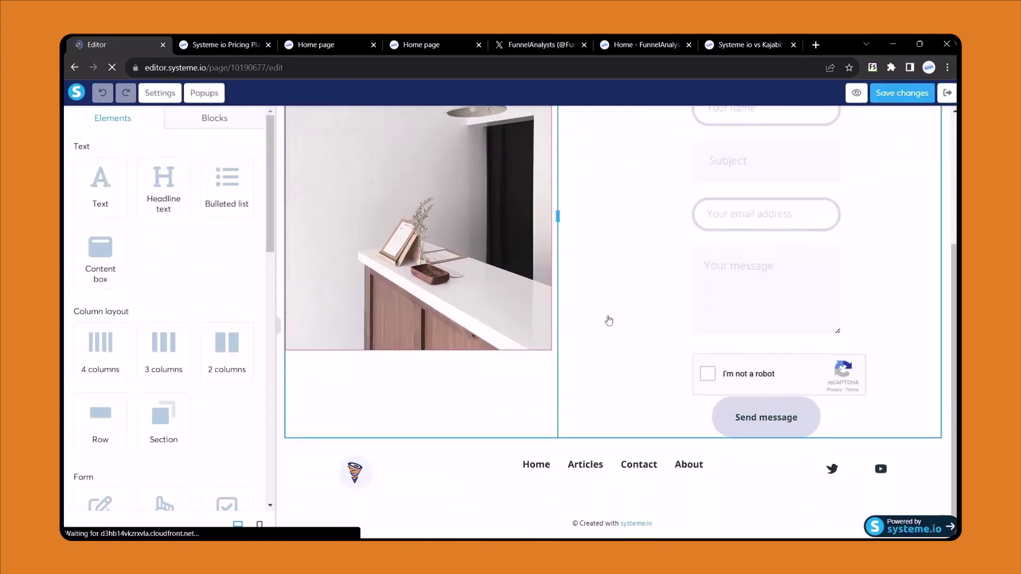
scroll(606, 319, up, 4)
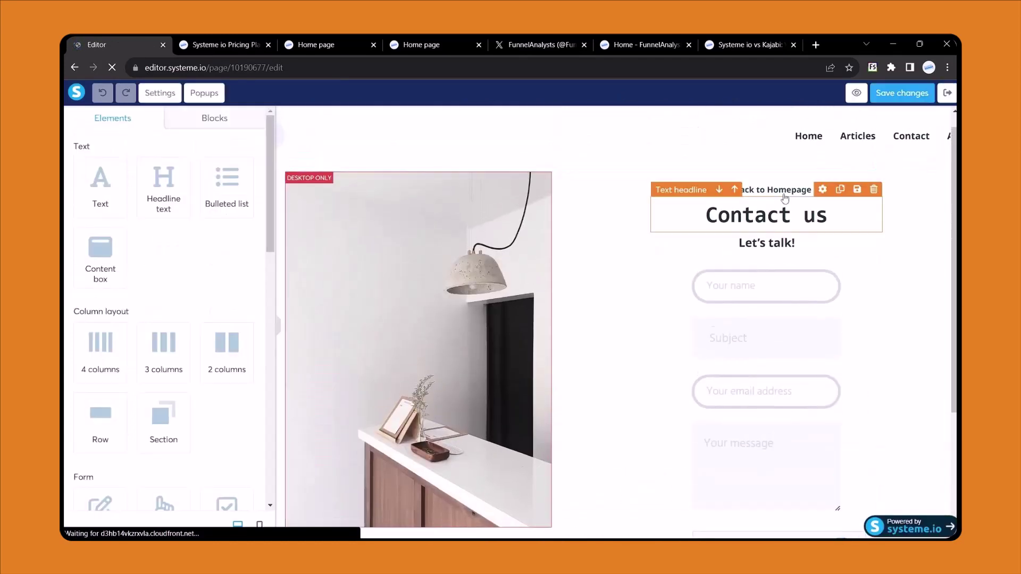
click(752, 298)
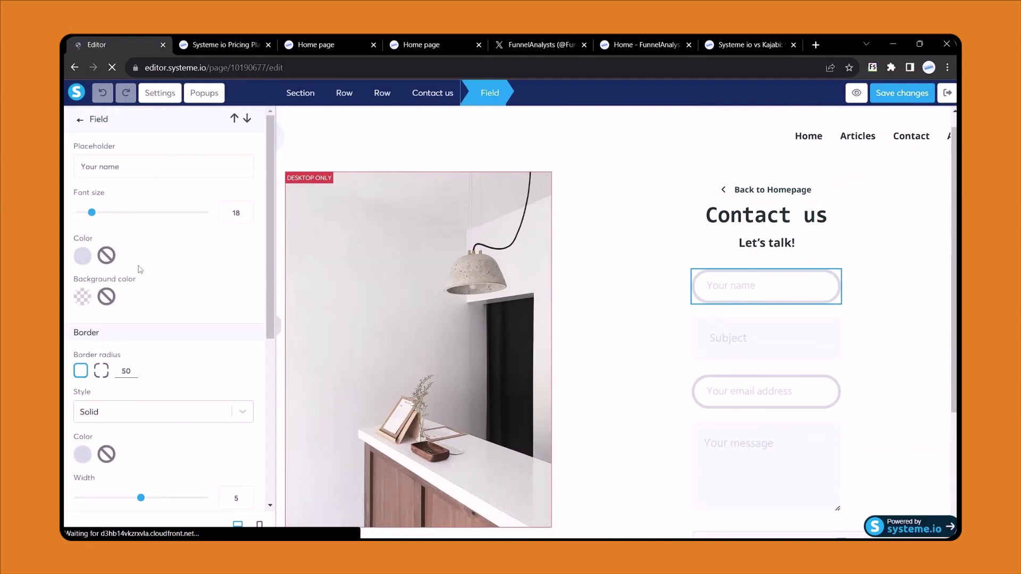
scroll(75, 448, down, 1)
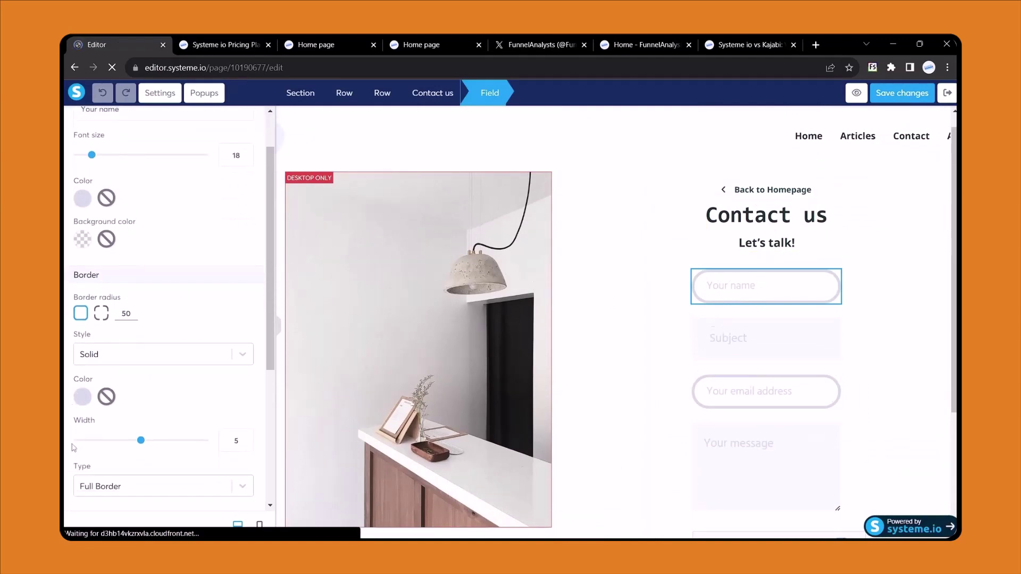
click(83, 387)
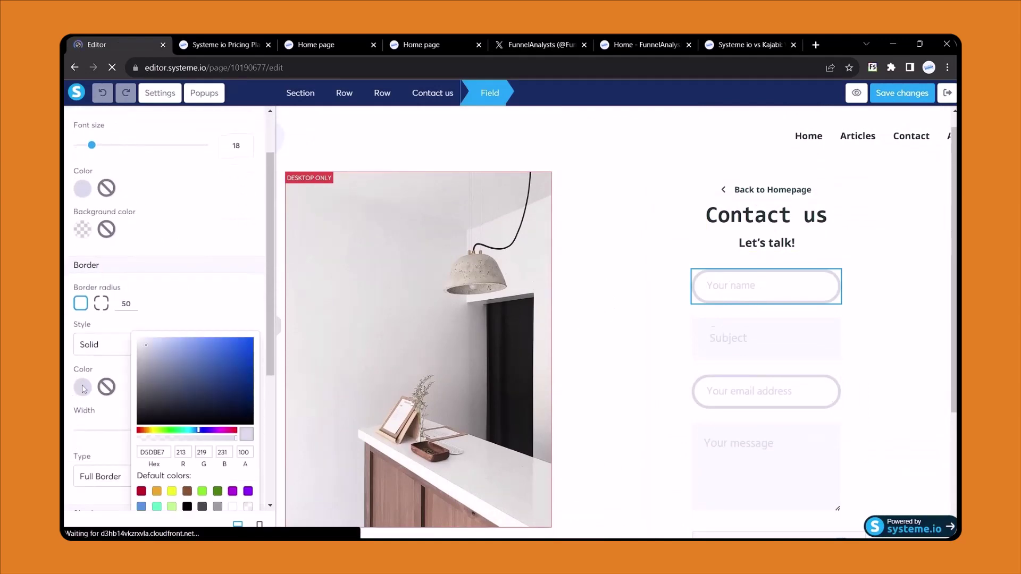
drag(158, 394, 137, 408)
click(112, 413)
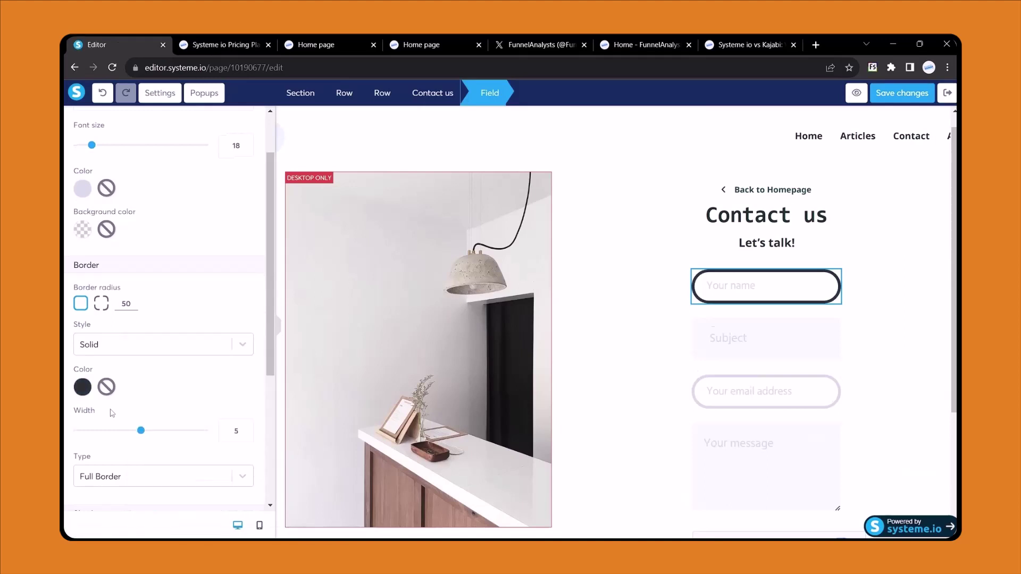
drag(141, 431, 103, 431)
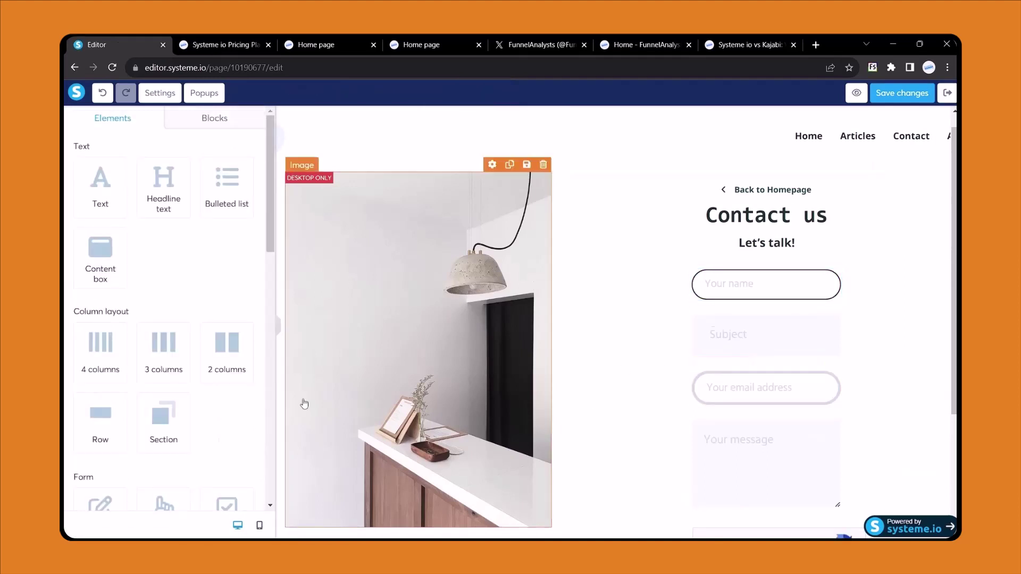
Give the "Your email address" field a dark grey border with width 2
click(741, 392)
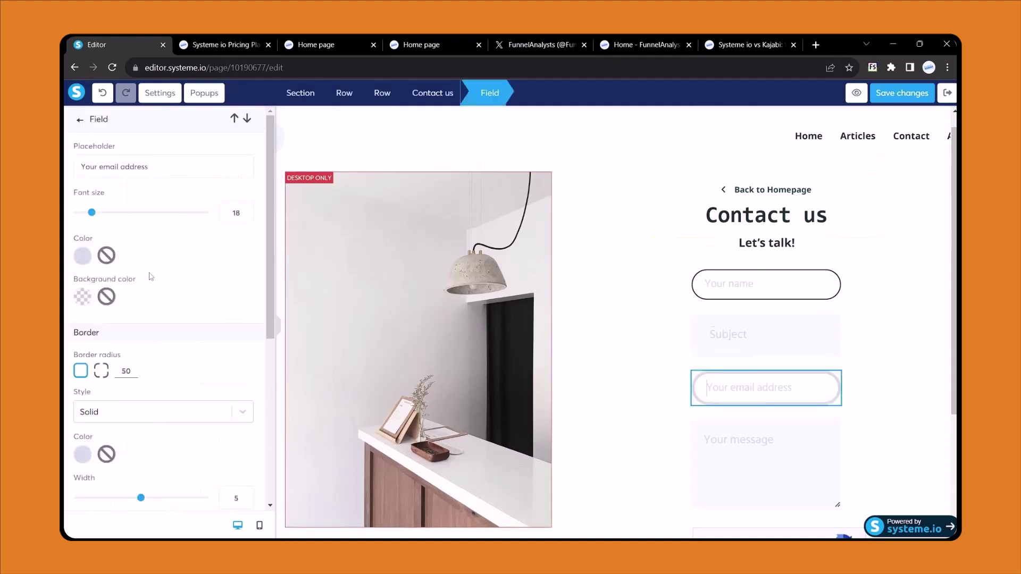
scroll(98, 314, down, 3)
click(84, 319)
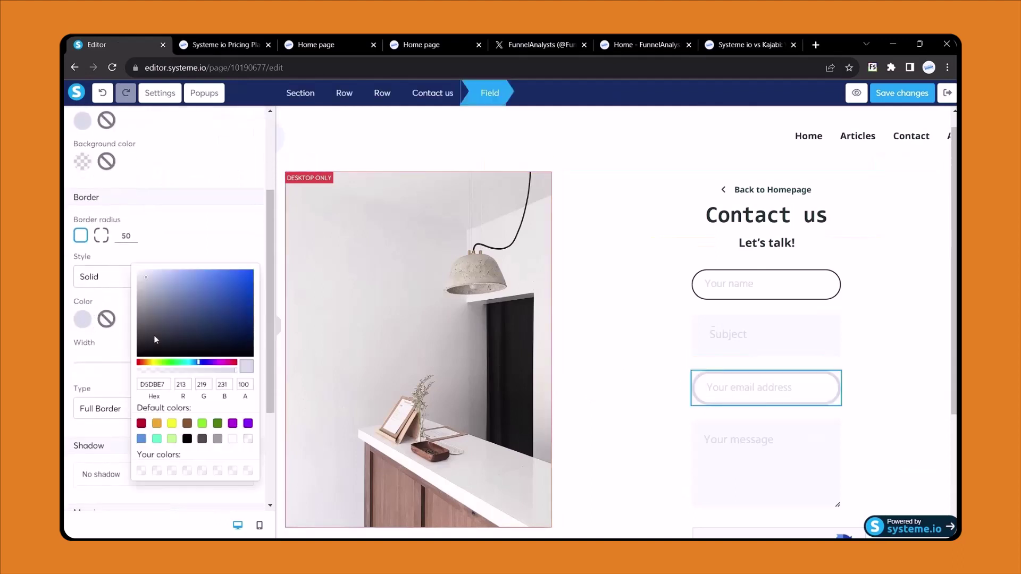
click(156, 339)
click(237, 363)
text(2)
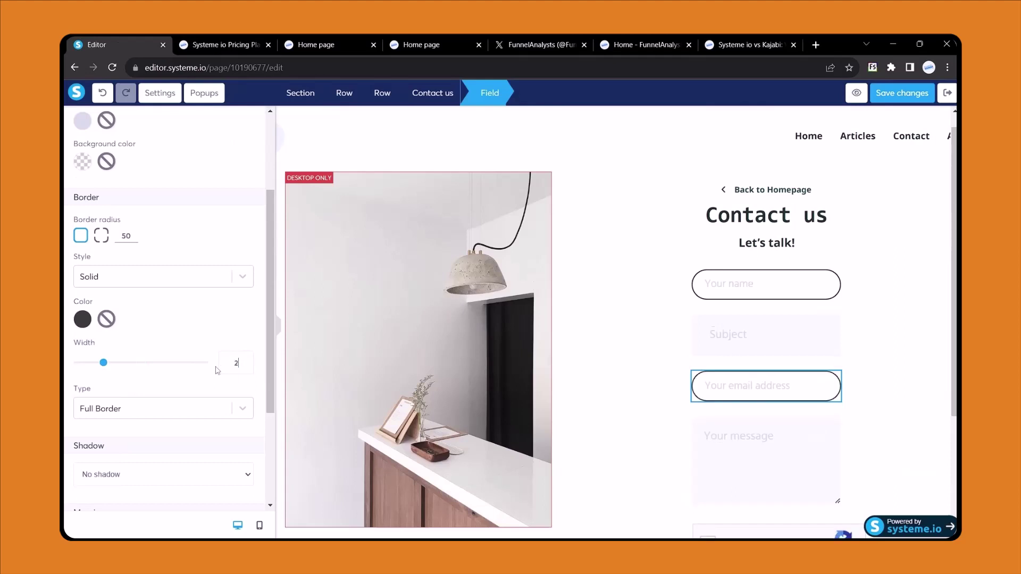
Set the text colour of the "Your email address" and "Your name" fields to dark grey
scroll(202, 307, up, 3)
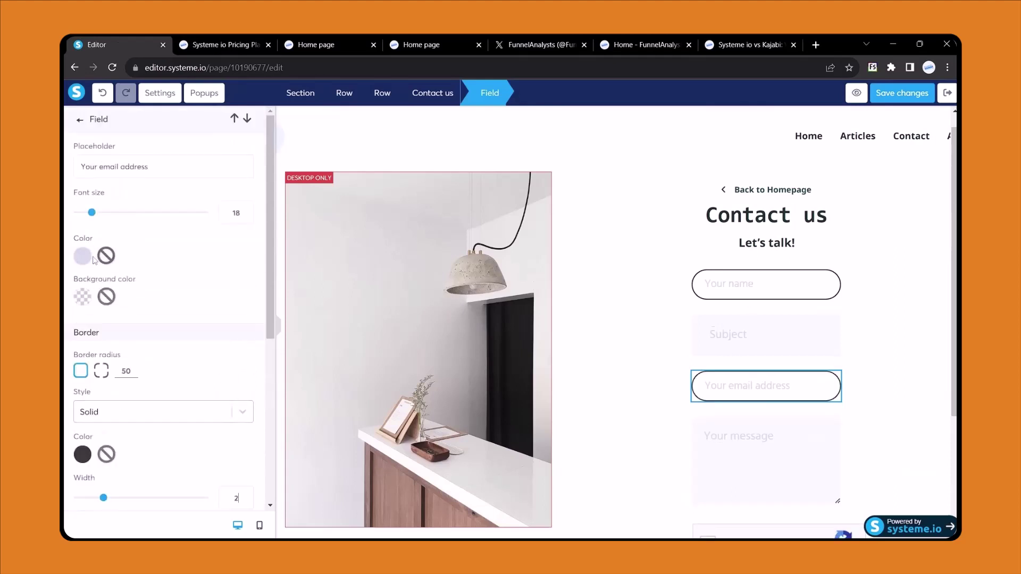
click(83, 259)
click(151, 274)
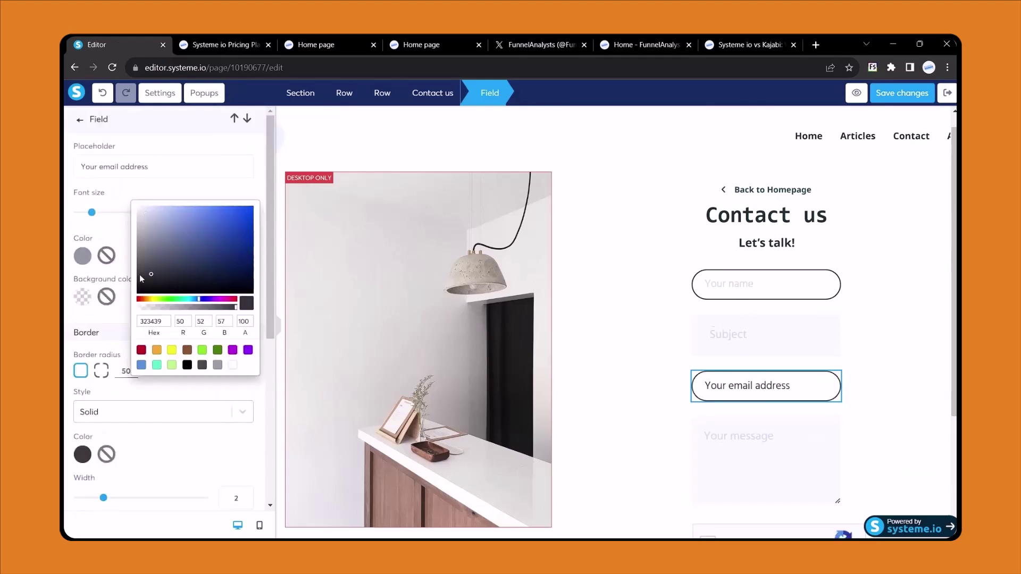
click(112, 242)
click(766, 285)
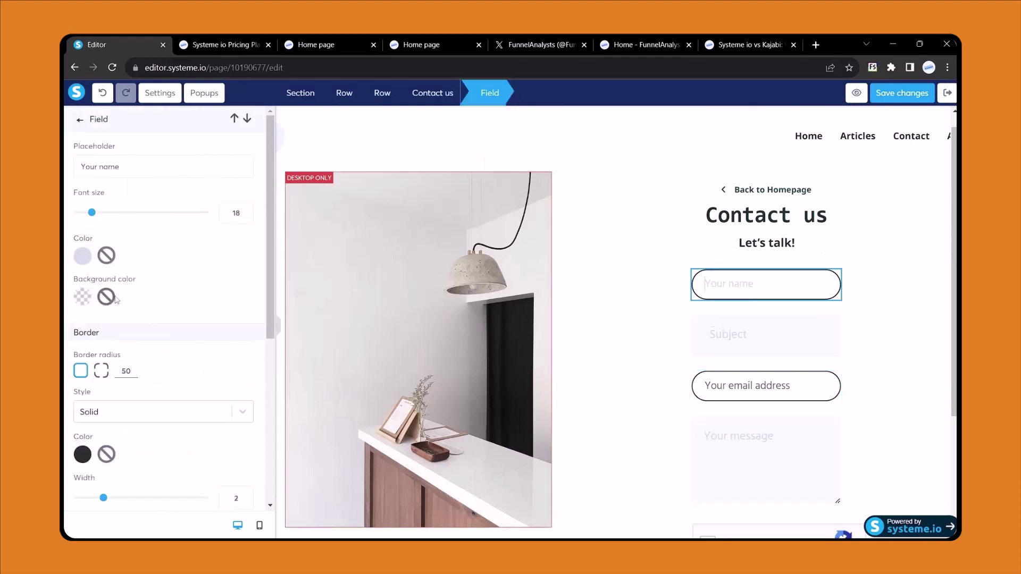
click(83, 257)
click(147, 265)
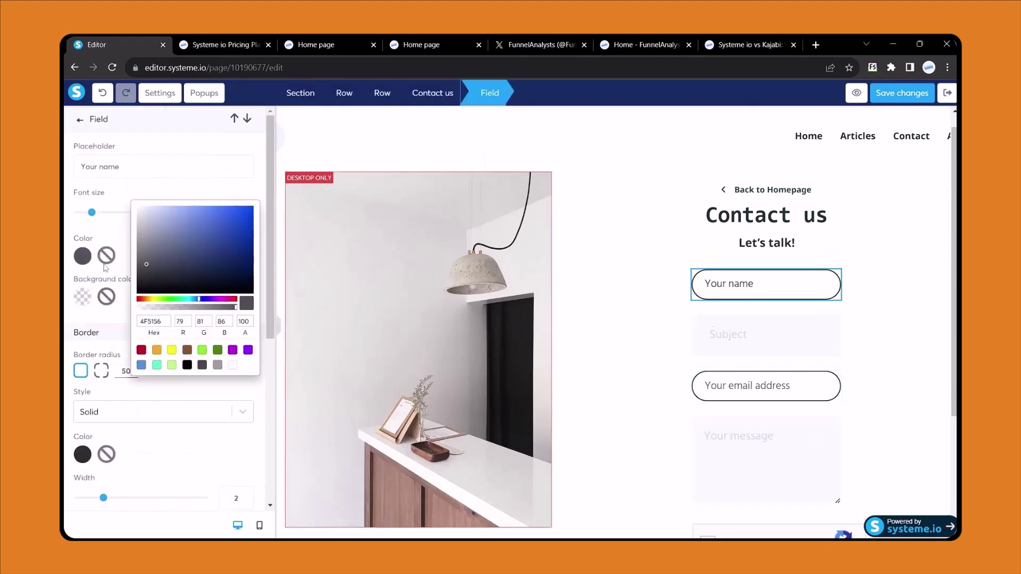
Set the "Subject" field's text colour to the grey 676767 and deselect the field
click(751, 335)
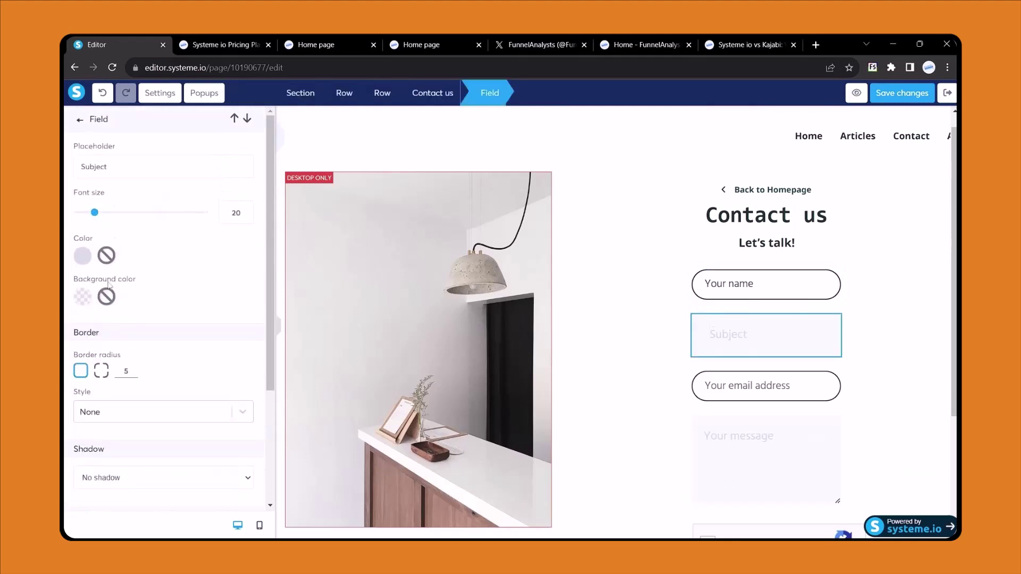
click(83, 256)
drag(166, 268, 104, 259)
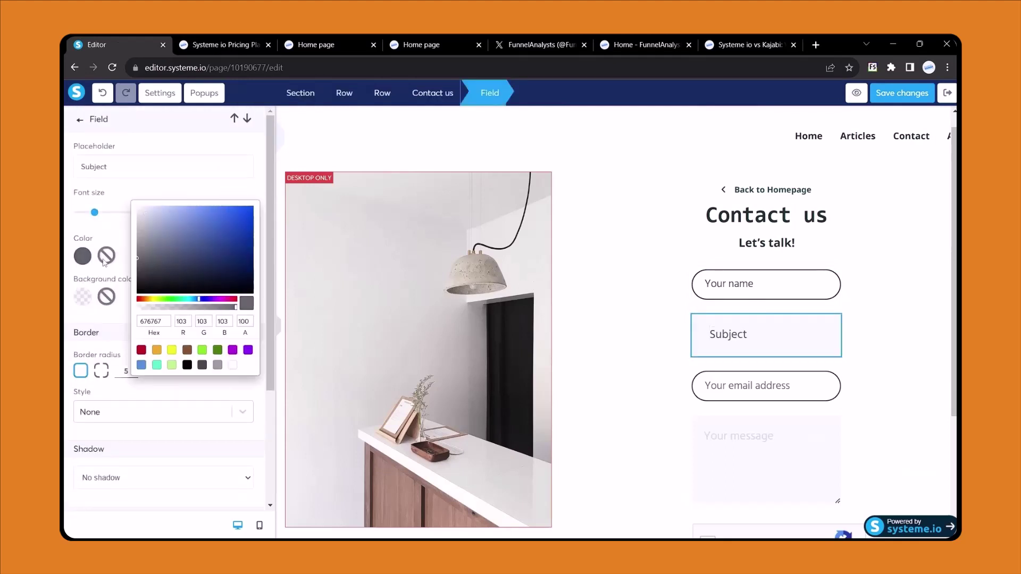
click(64, 328)
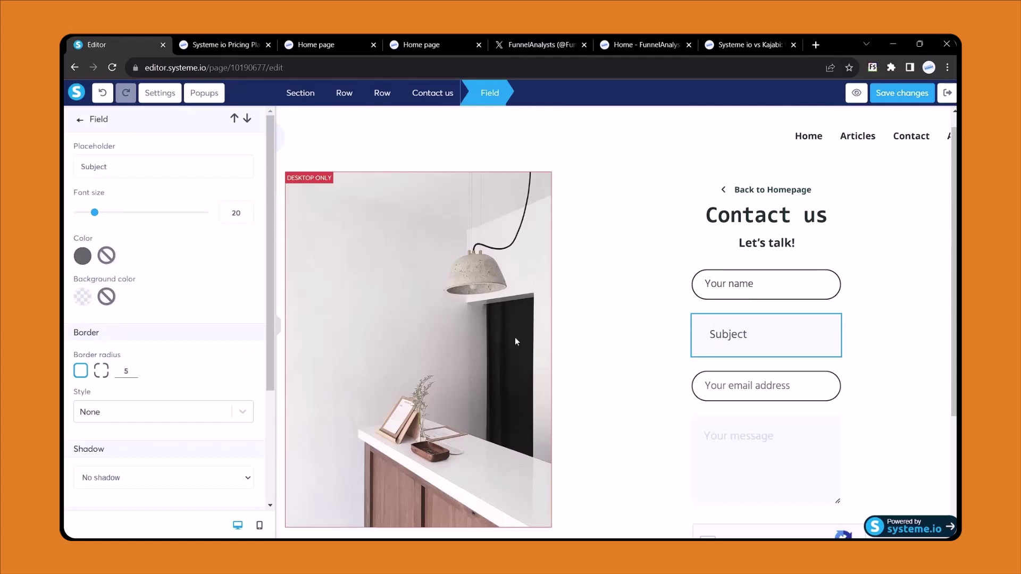
click(629, 266)
Try adding a button between the "Contact us" headline and the "Let's talk!" text, and undo the addition
scroll(629, 266, down, 3)
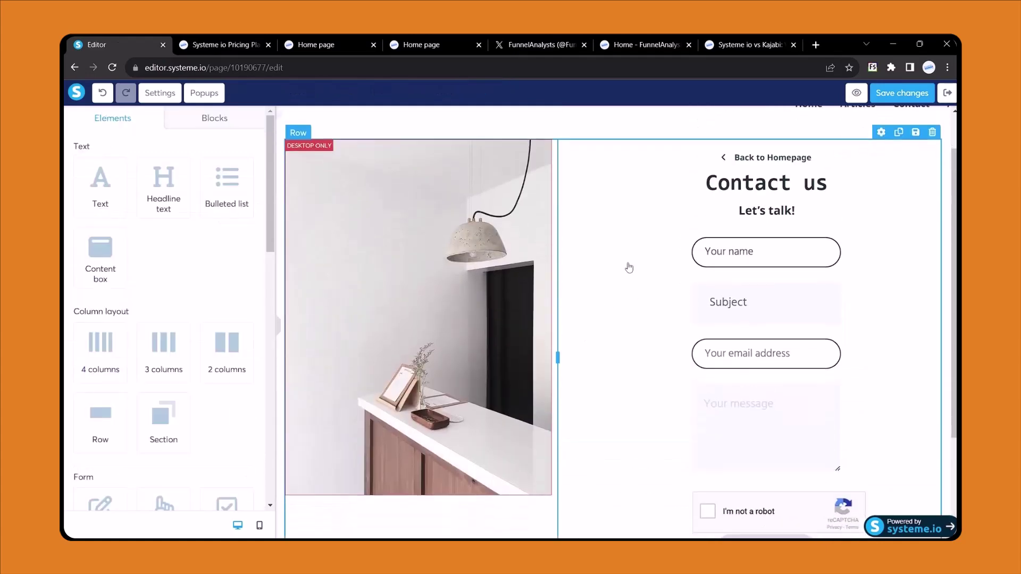
scroll(629, 266, up, 3)
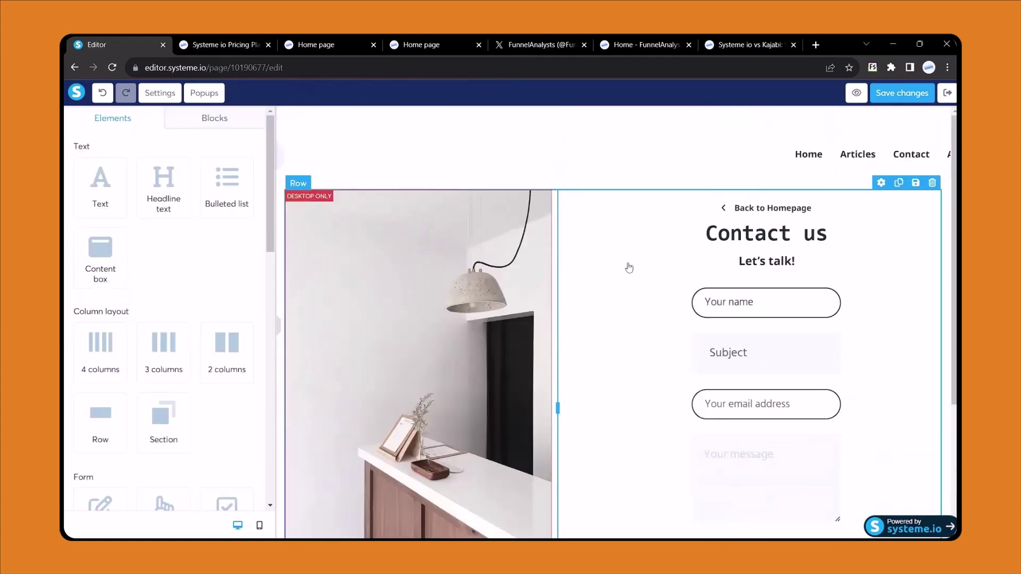
scroll(207, 311, down, 4)
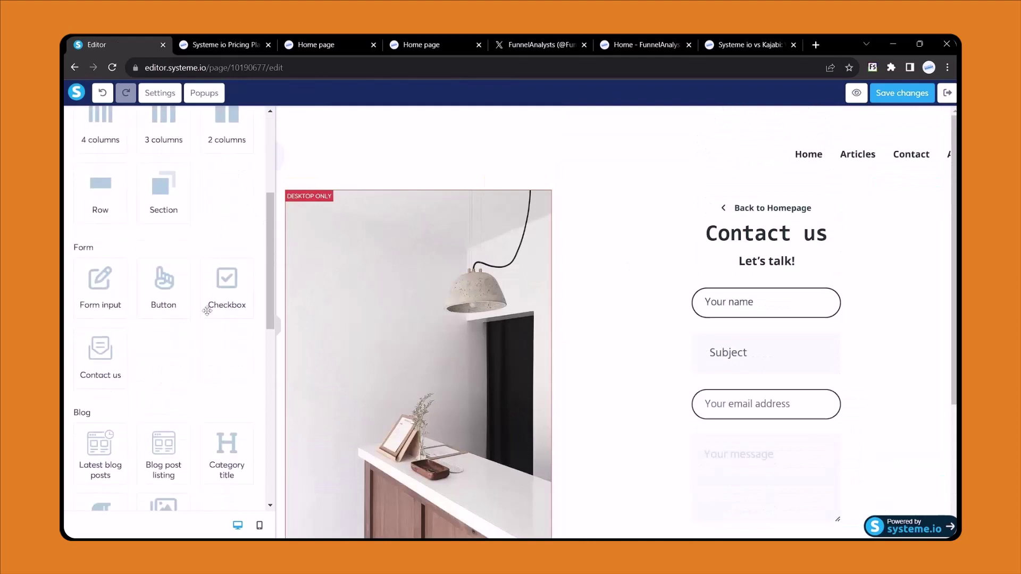
scroll(667, 433, down, 5)
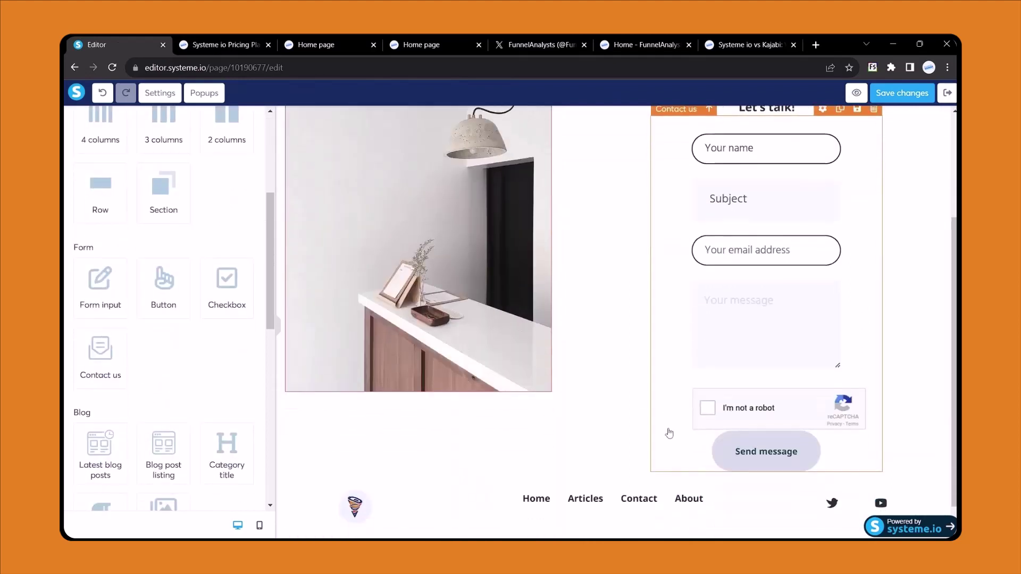
scroll(611, 414, up, 5)
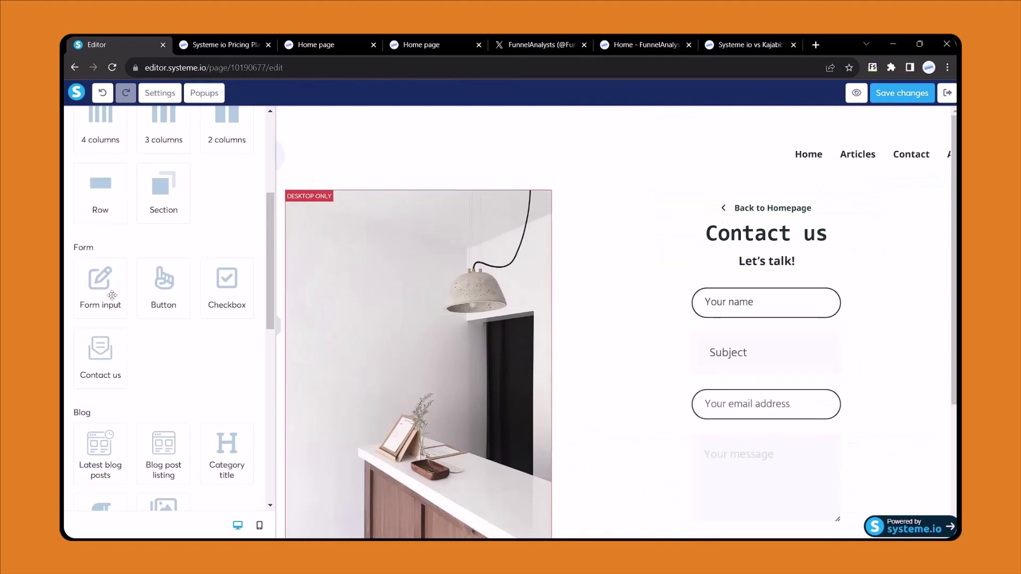
drag(165, 280, 765, 271)
click(766, 282)
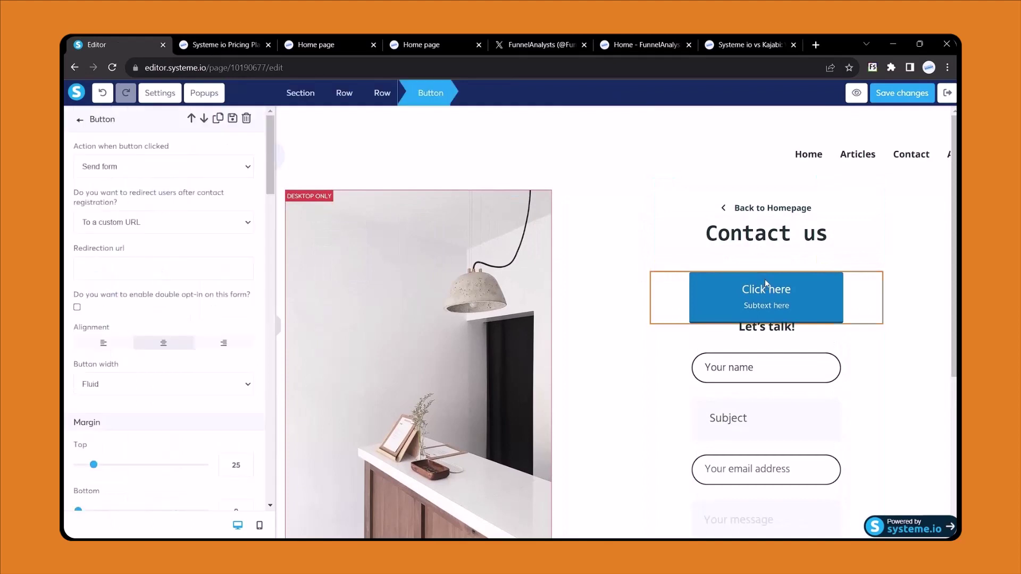
scroll(172, 298, down, 10)
scroll(171, 298, up, 10)
key(ctrl+z)
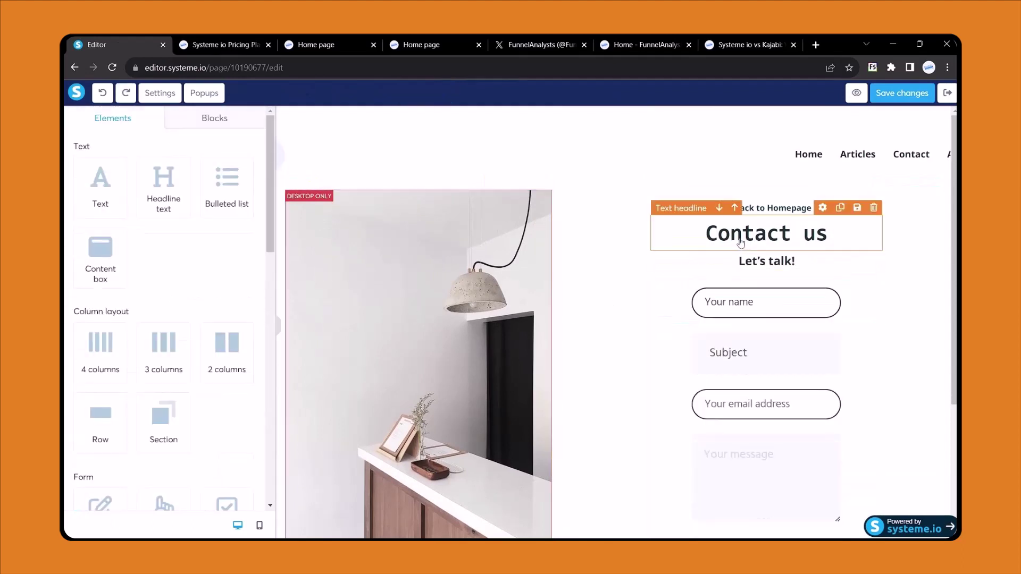
Exit the Contact page editor and view the live blog to review its home page and newsletter section
click(947, 92)
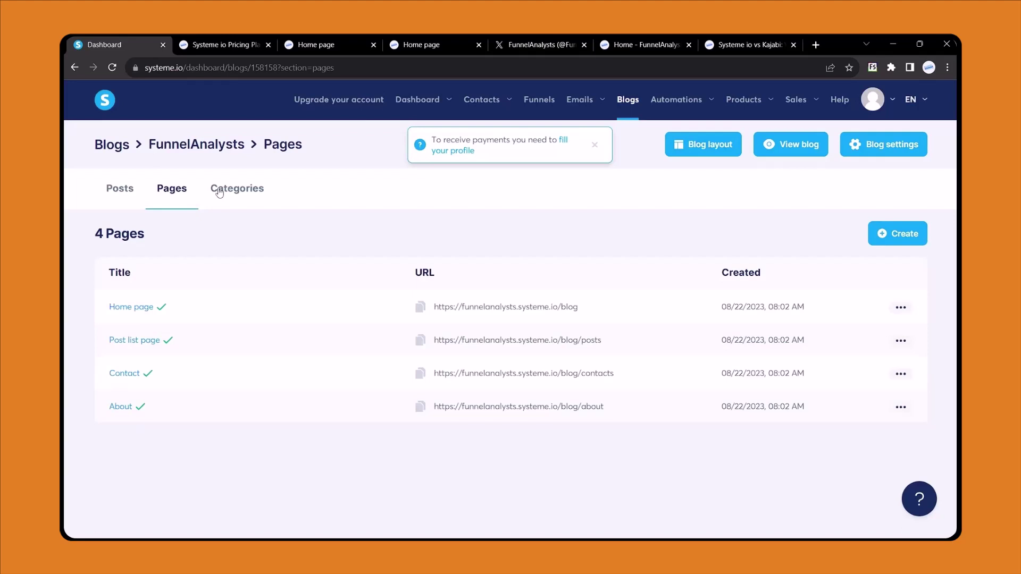
click(788, 144)
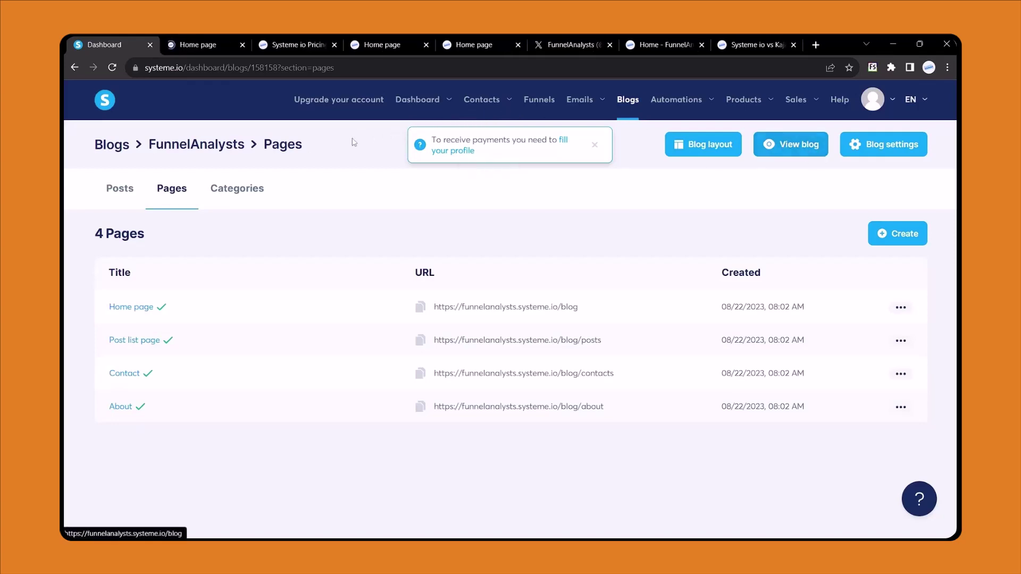
click(193, 40)
scroll(318, 341, down, 10)
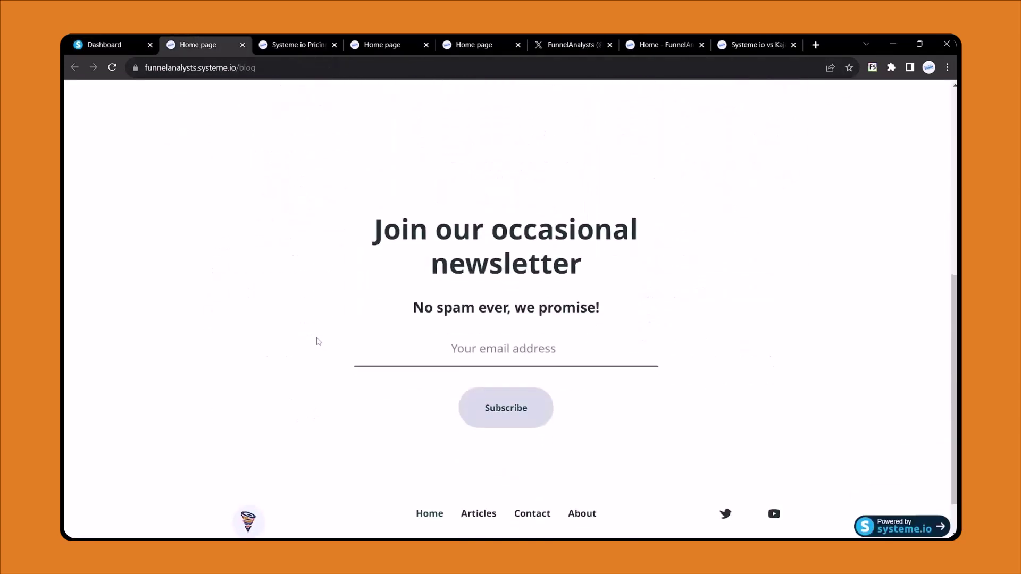
scroll(318, 342, down, 1)
scroll(318, 341, up, 4)
scroll(322, 341, down, 4)
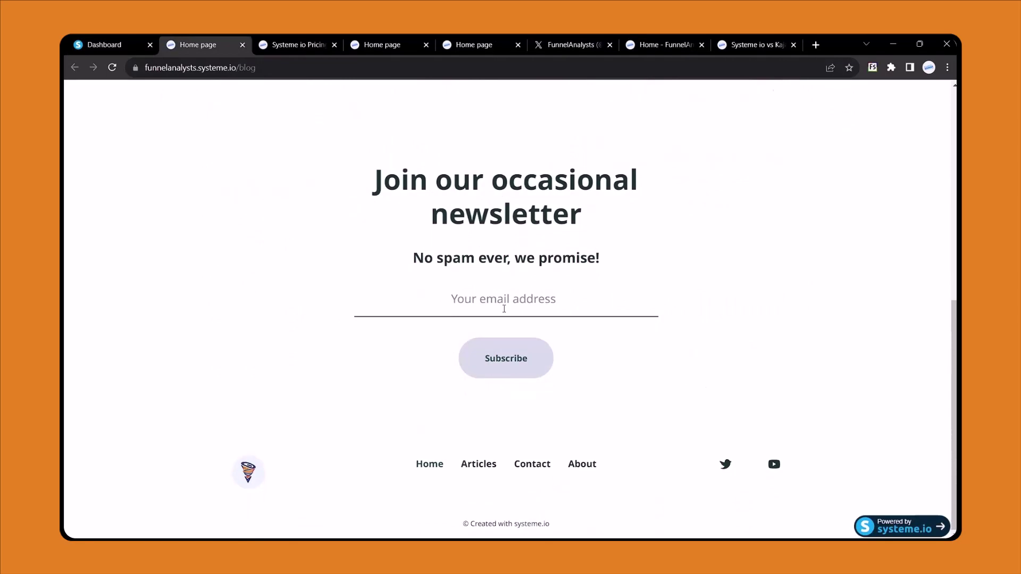
Check the newsletter email field's validation by leaving it empty, and return to the home page's post cards
click(504, 308)
click(341, 313)
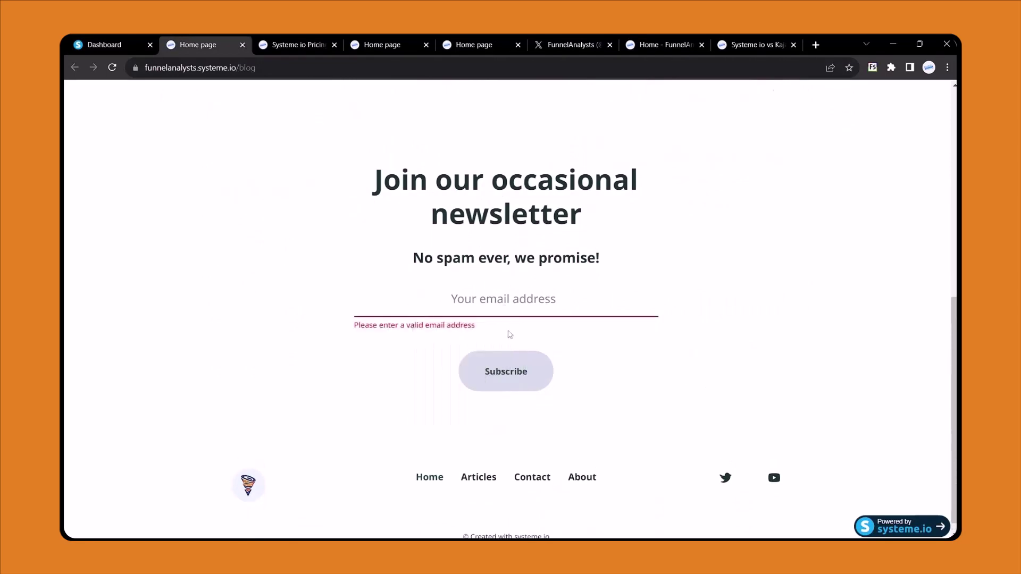
scroll(509, 334, up, 5)
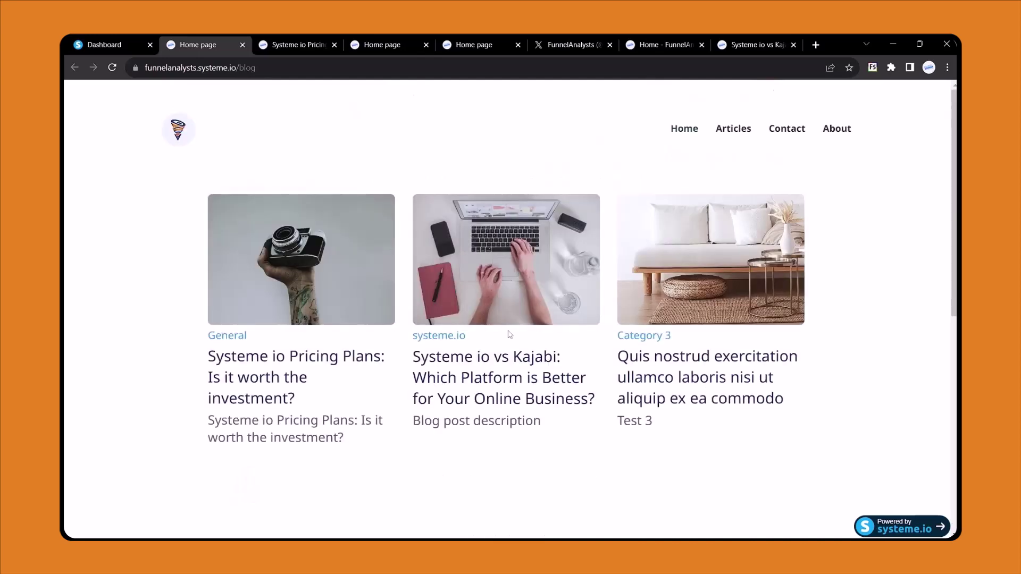